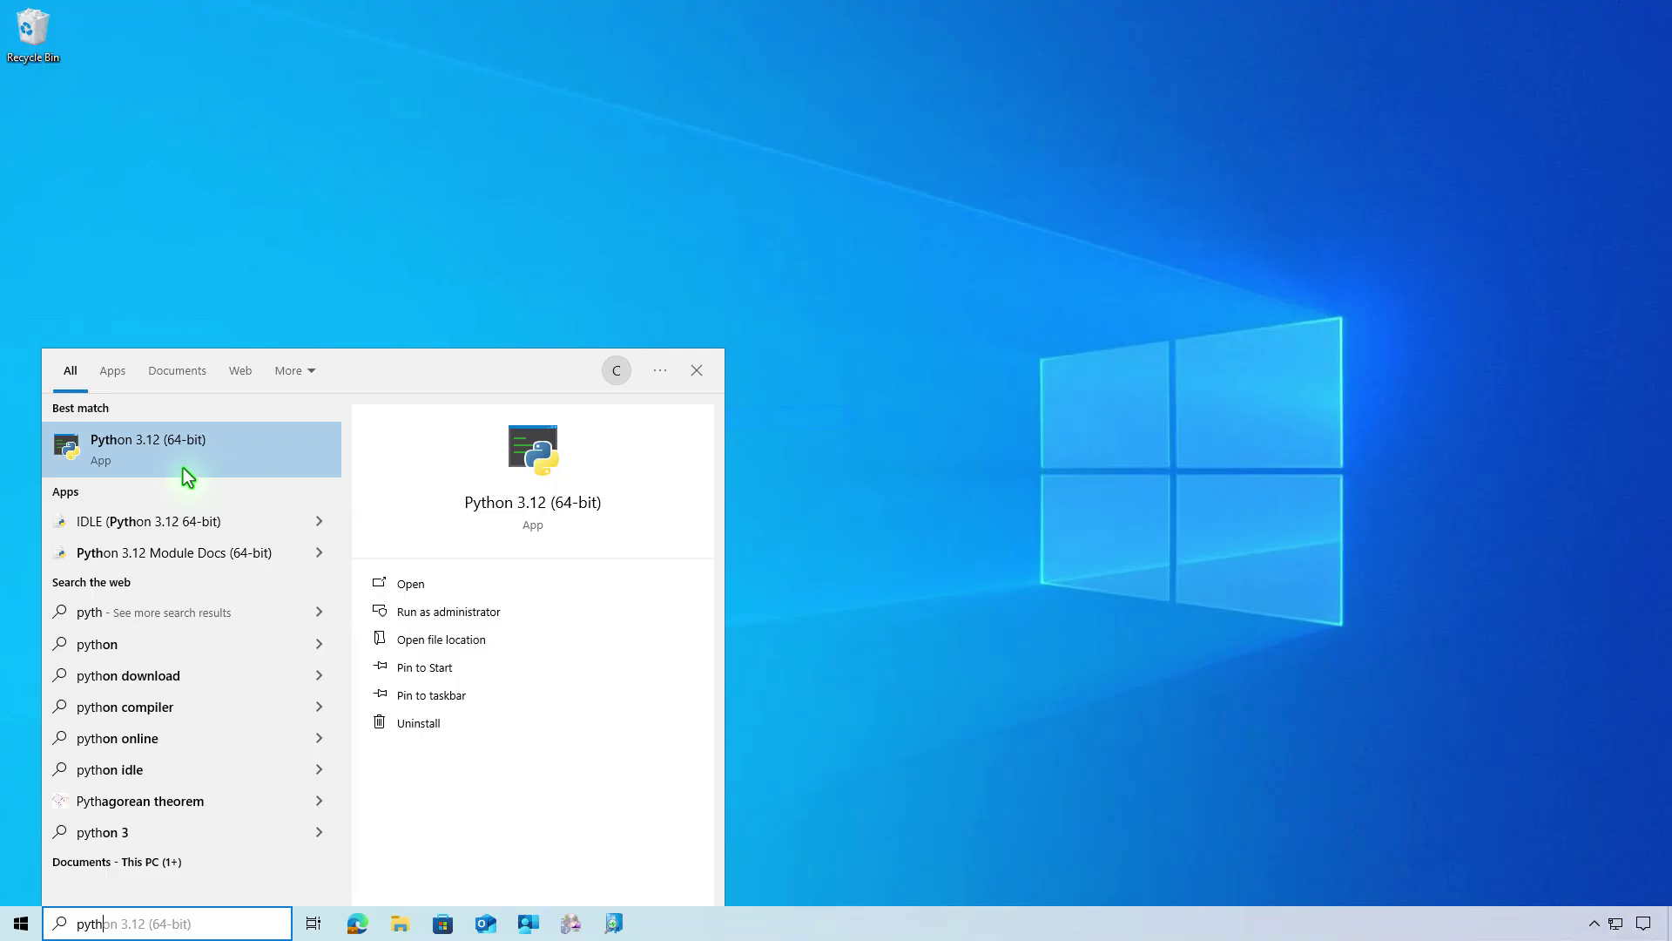
# Try uninstalling Python 3.12 (64-bit) from installed apps, then close Settings
pyautogui.click(450, 730)
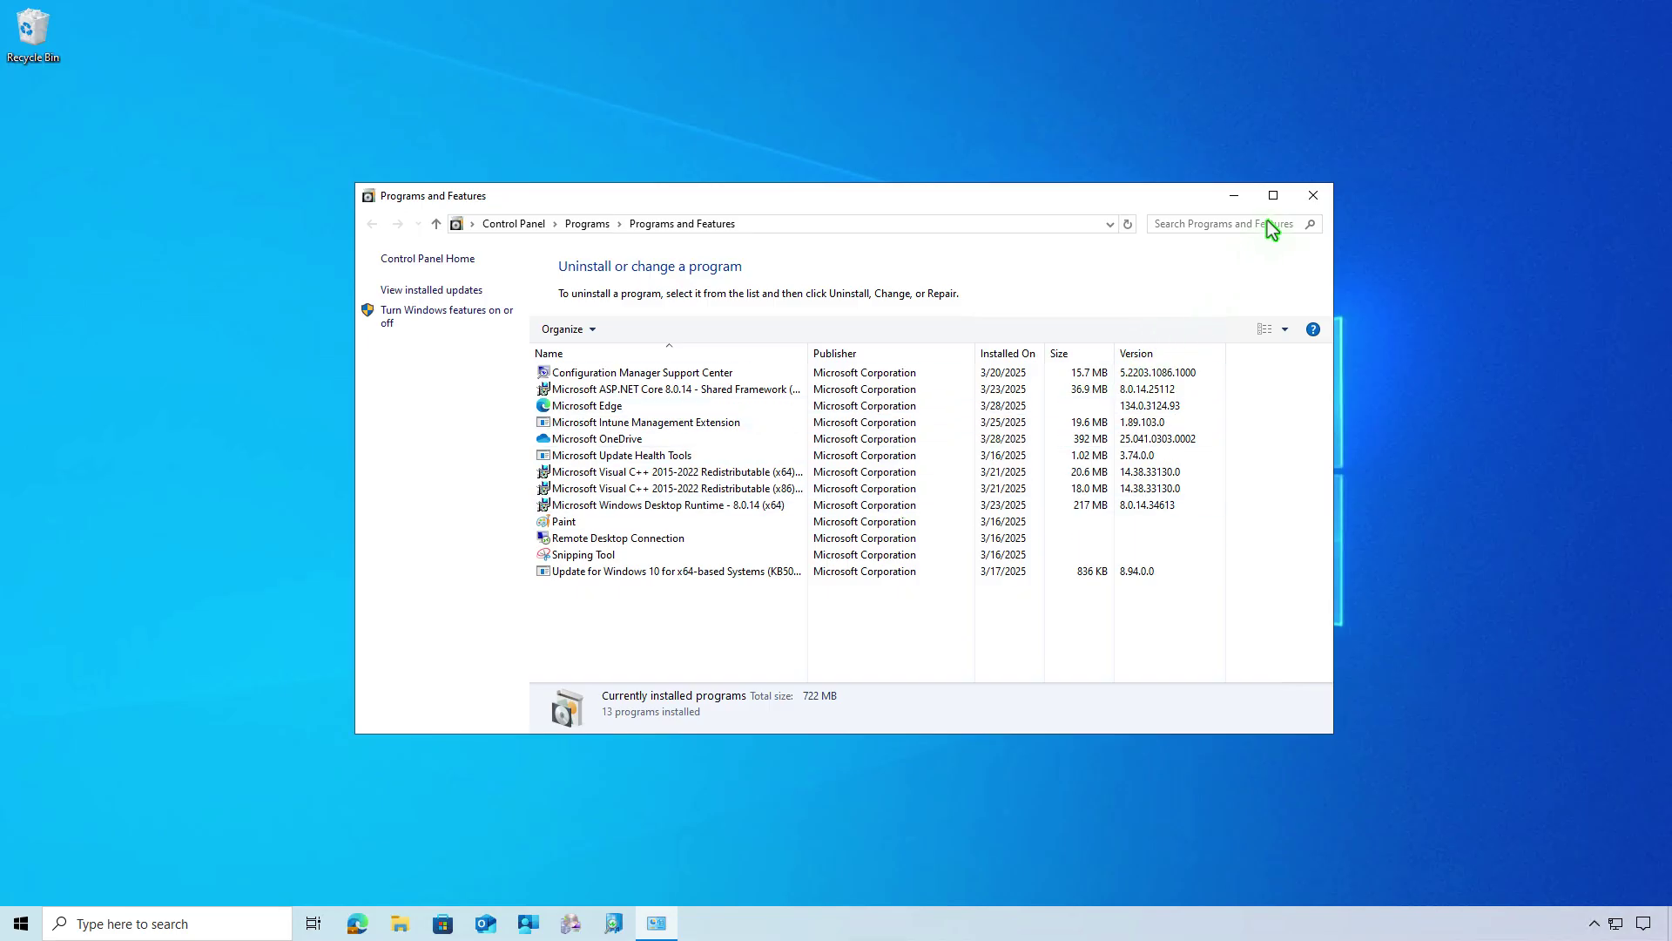
pyautogui.click(1313, 196)
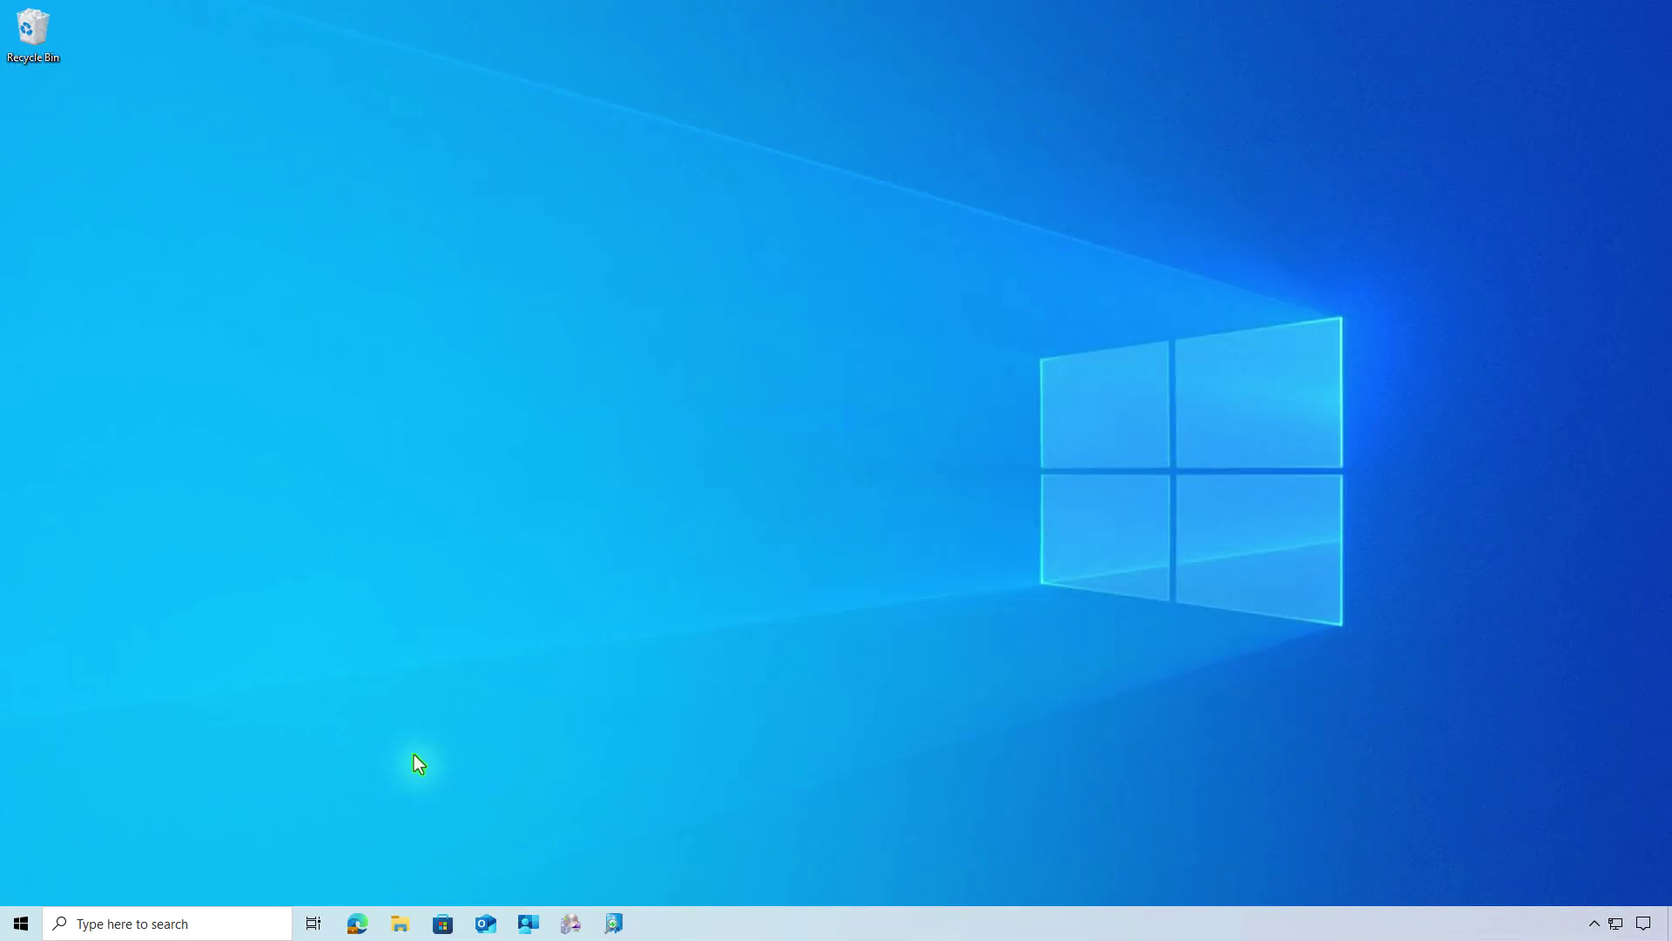
pyautogui.rightClick(24, 921)
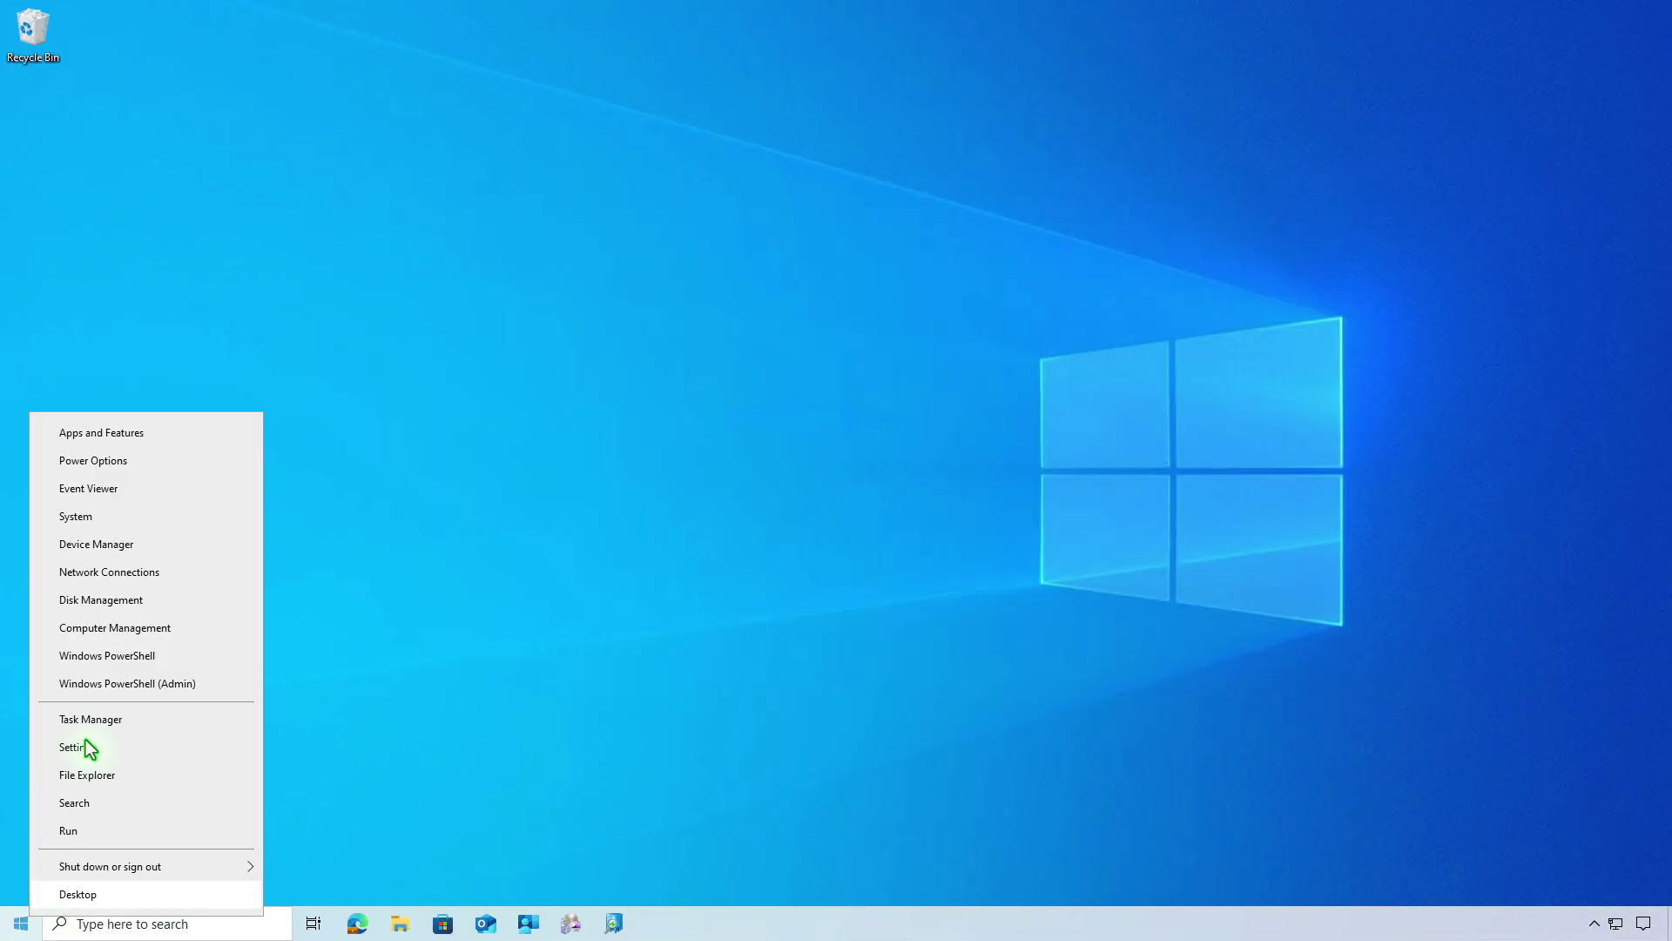
pyautogui.click(155, 447)
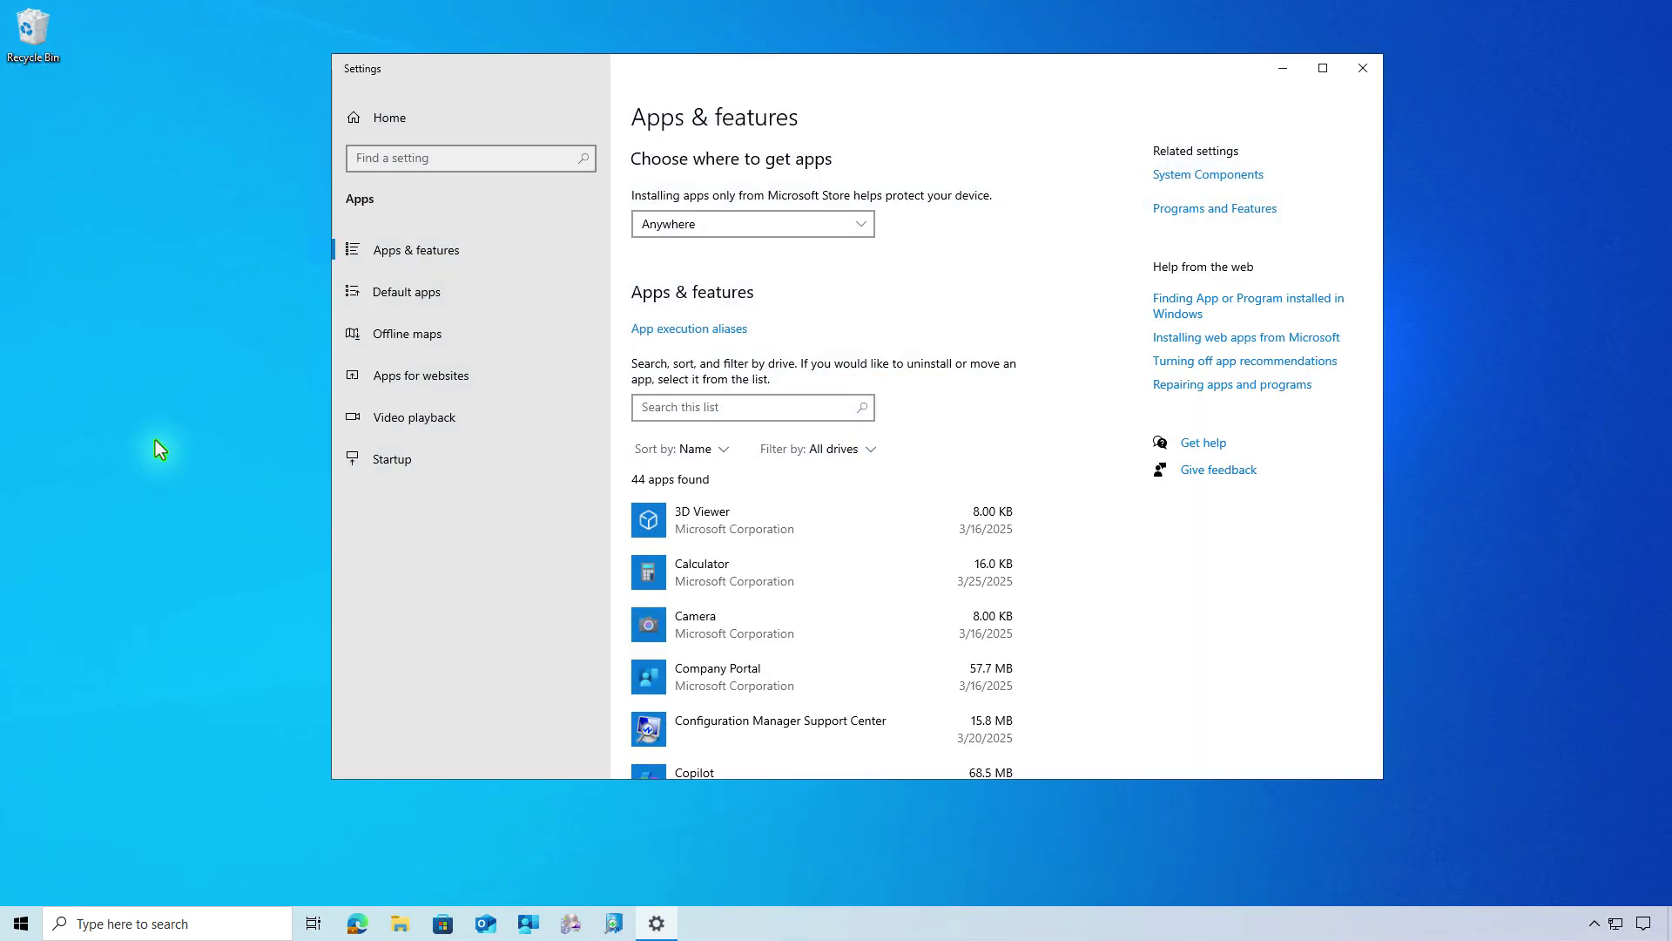
pyautogui.click(787, 414)
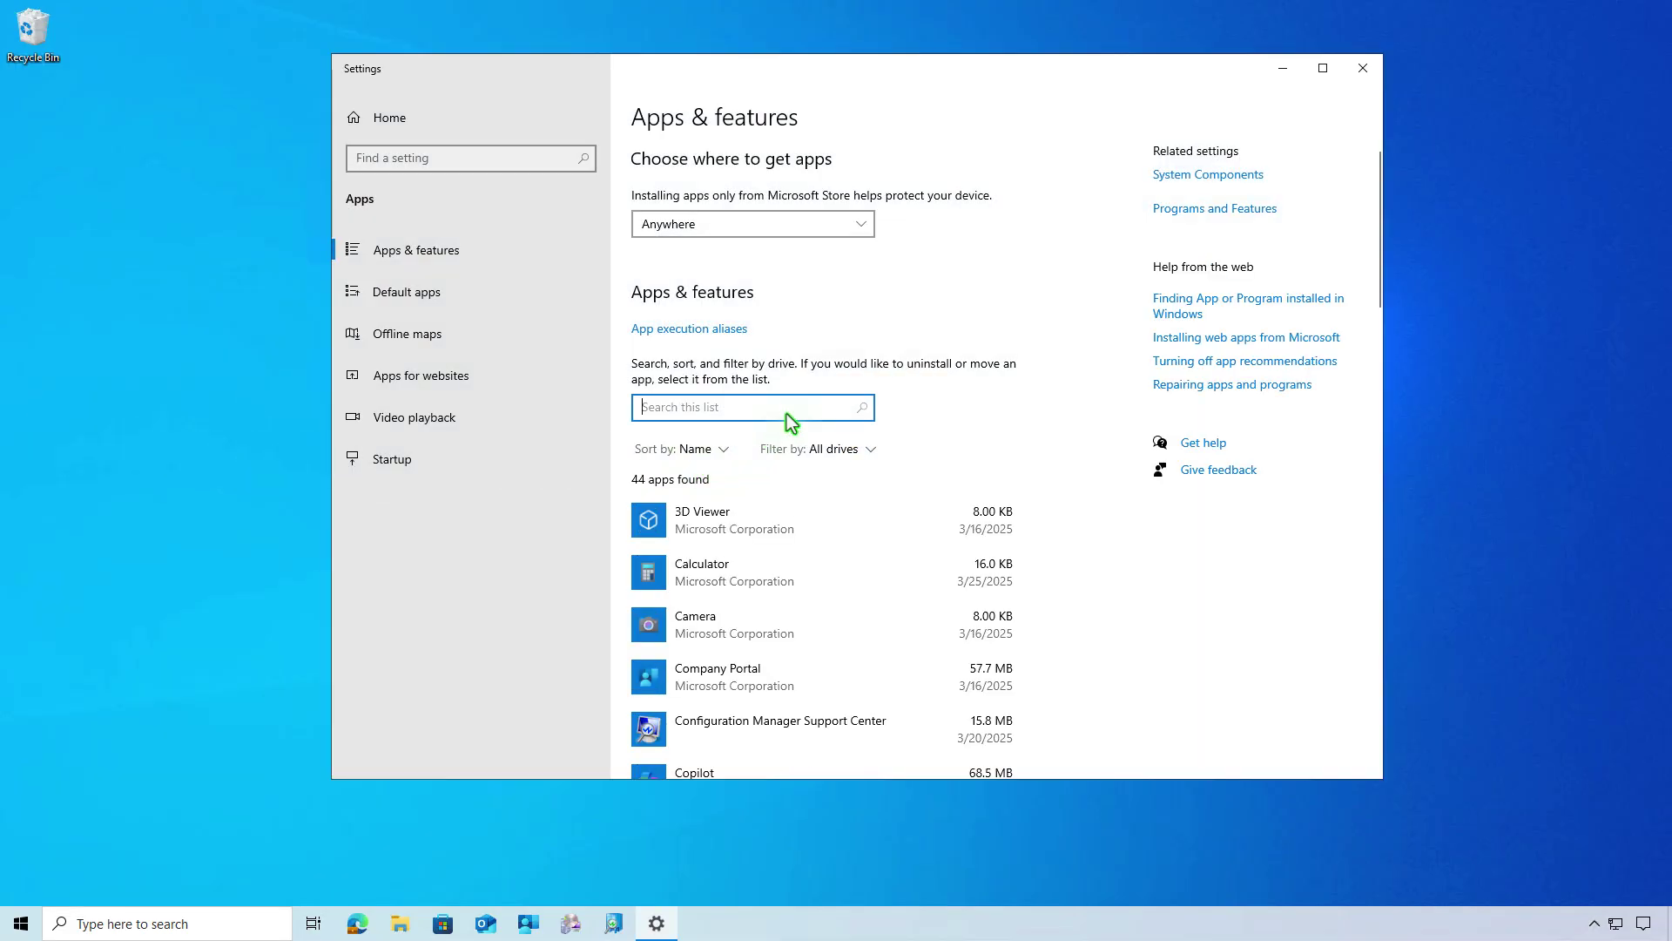
pyautogui.write('python')
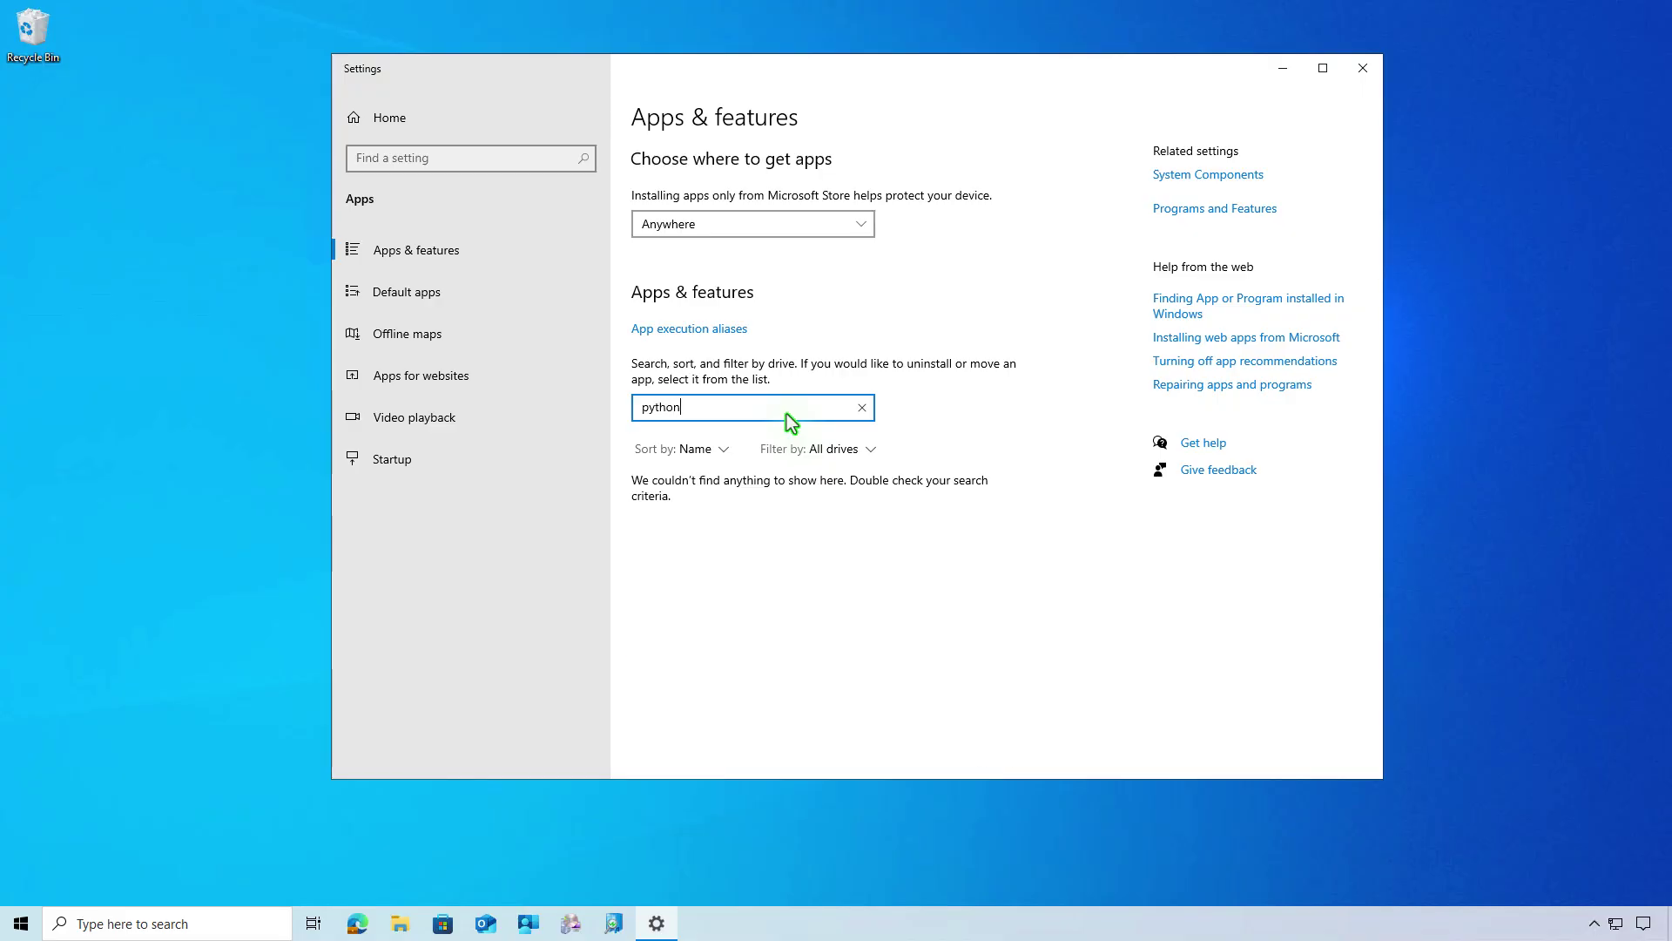
pyautogui.click(1354, 73)
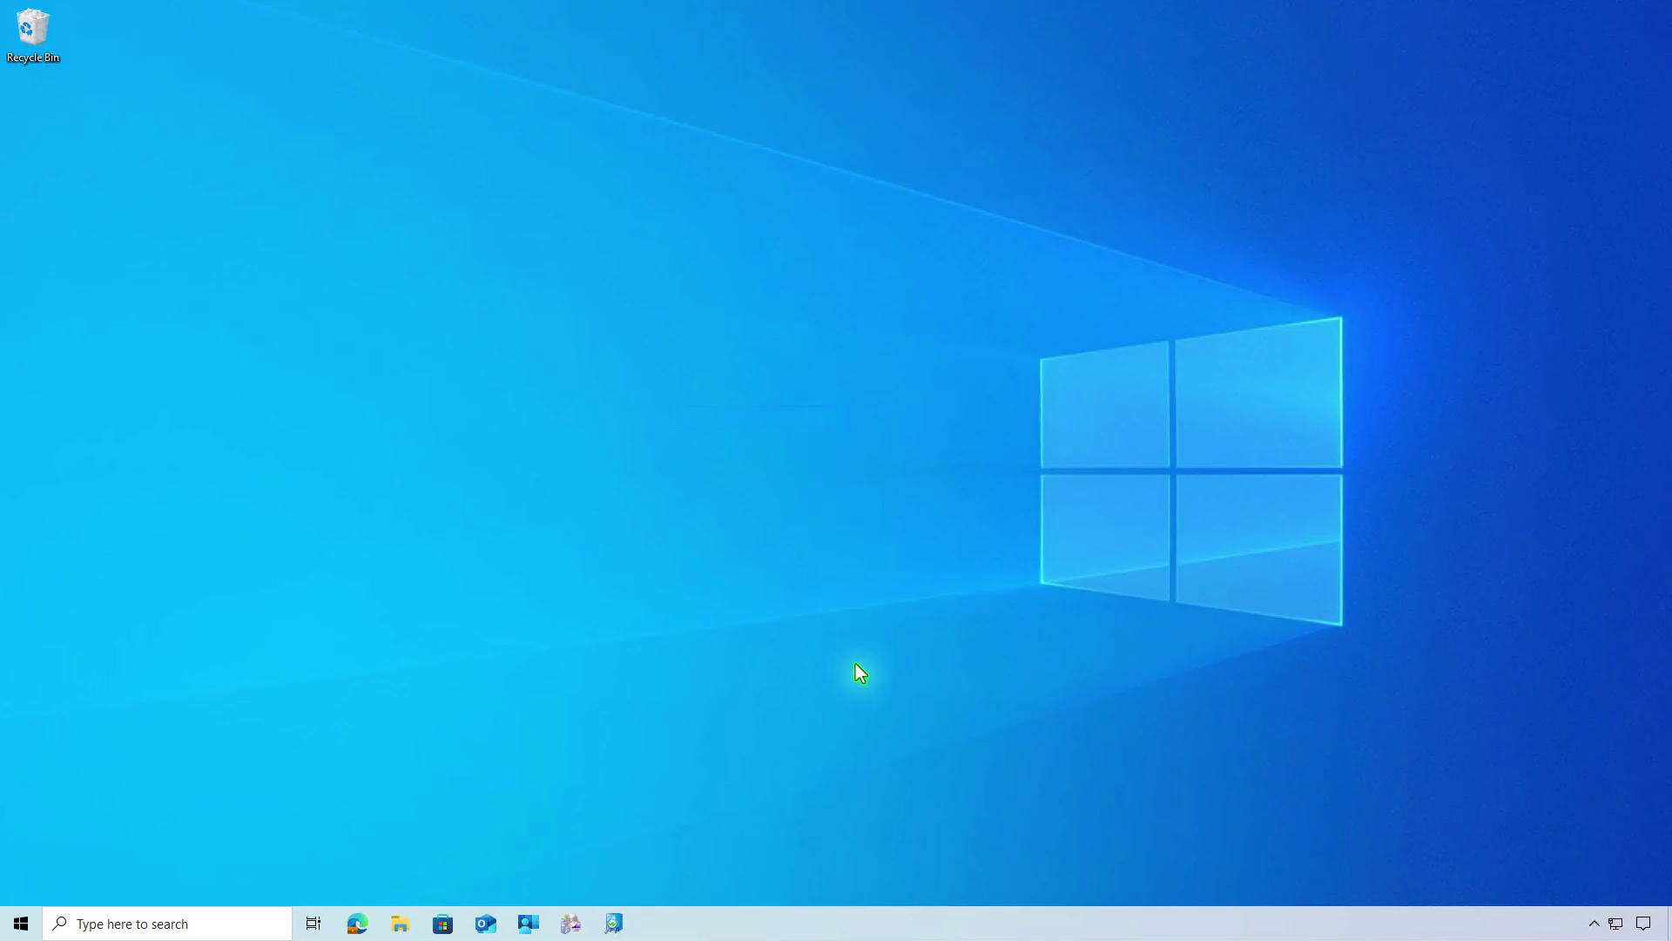
# Download the troubleshooter from the Edge support page, keep the blocked file, and open it
pyautogui.click(358, 924)
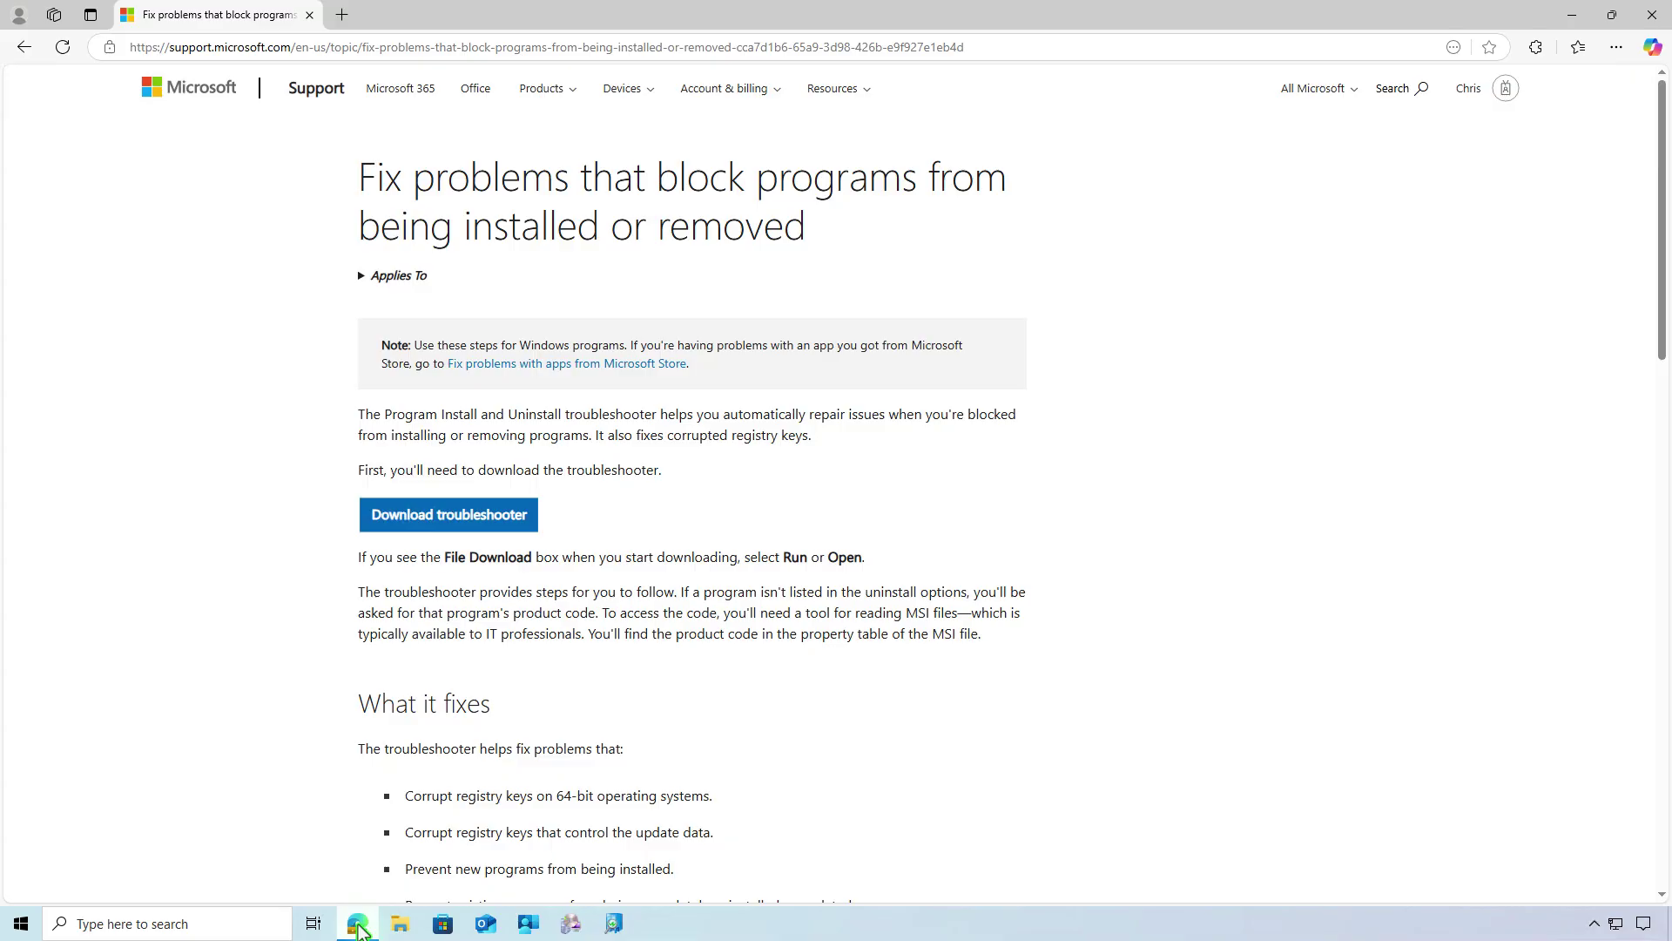
pyautogui.click(501, 522)
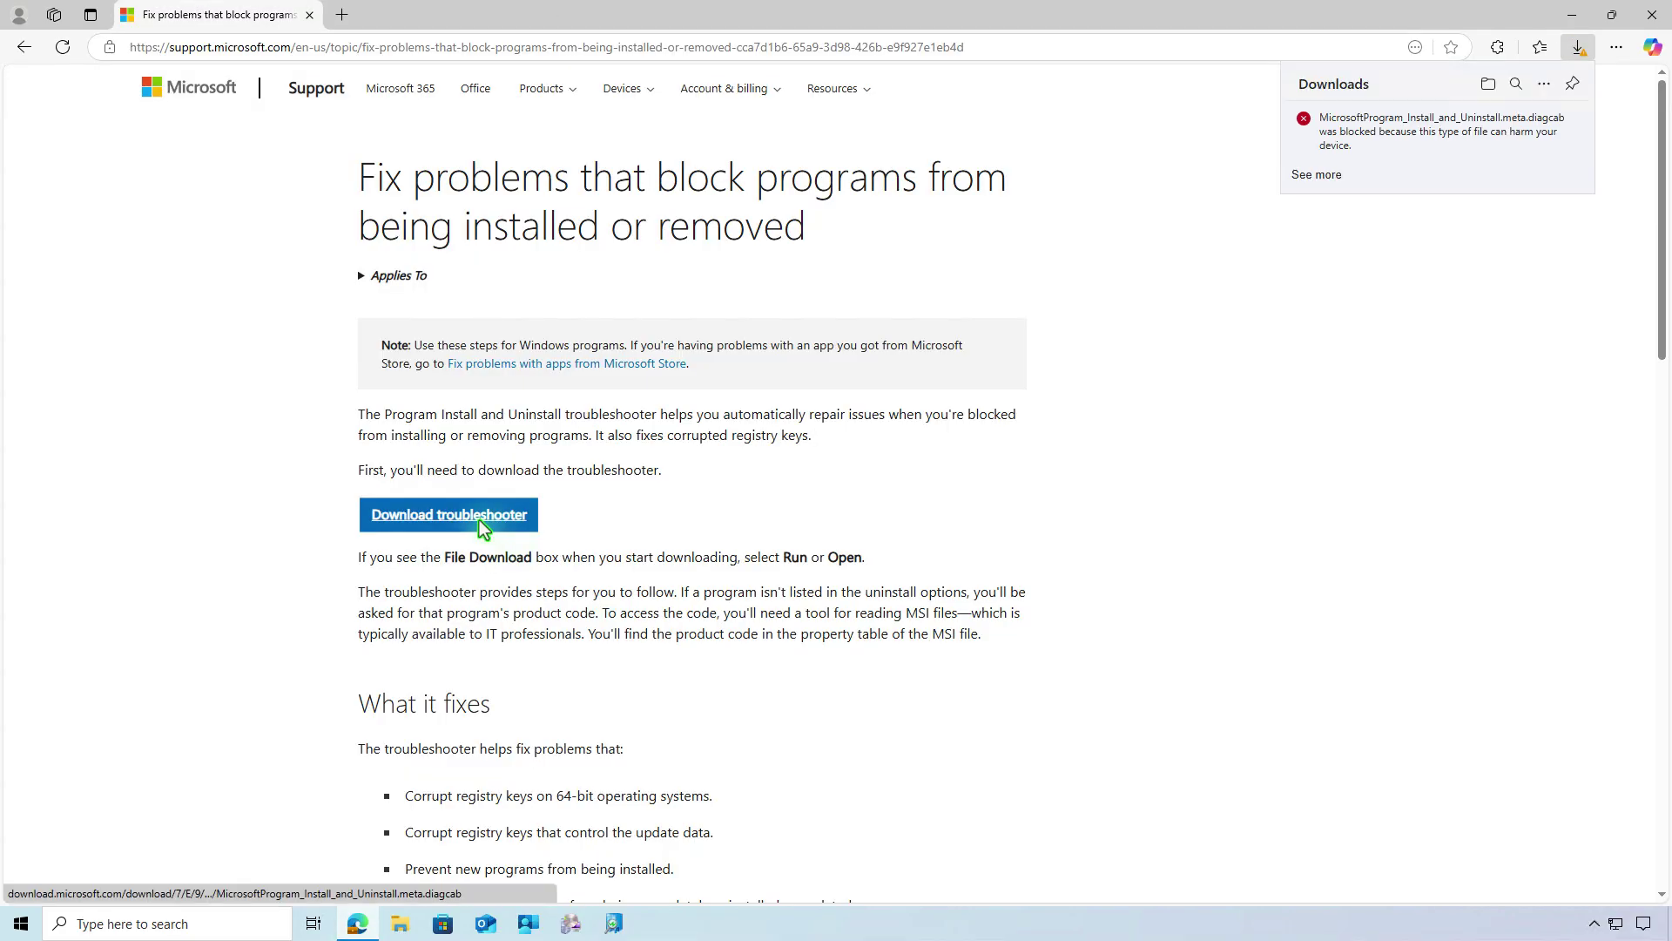
pyautogui.moveTo(1438, 130)
pyautogui.click(1562, 128)
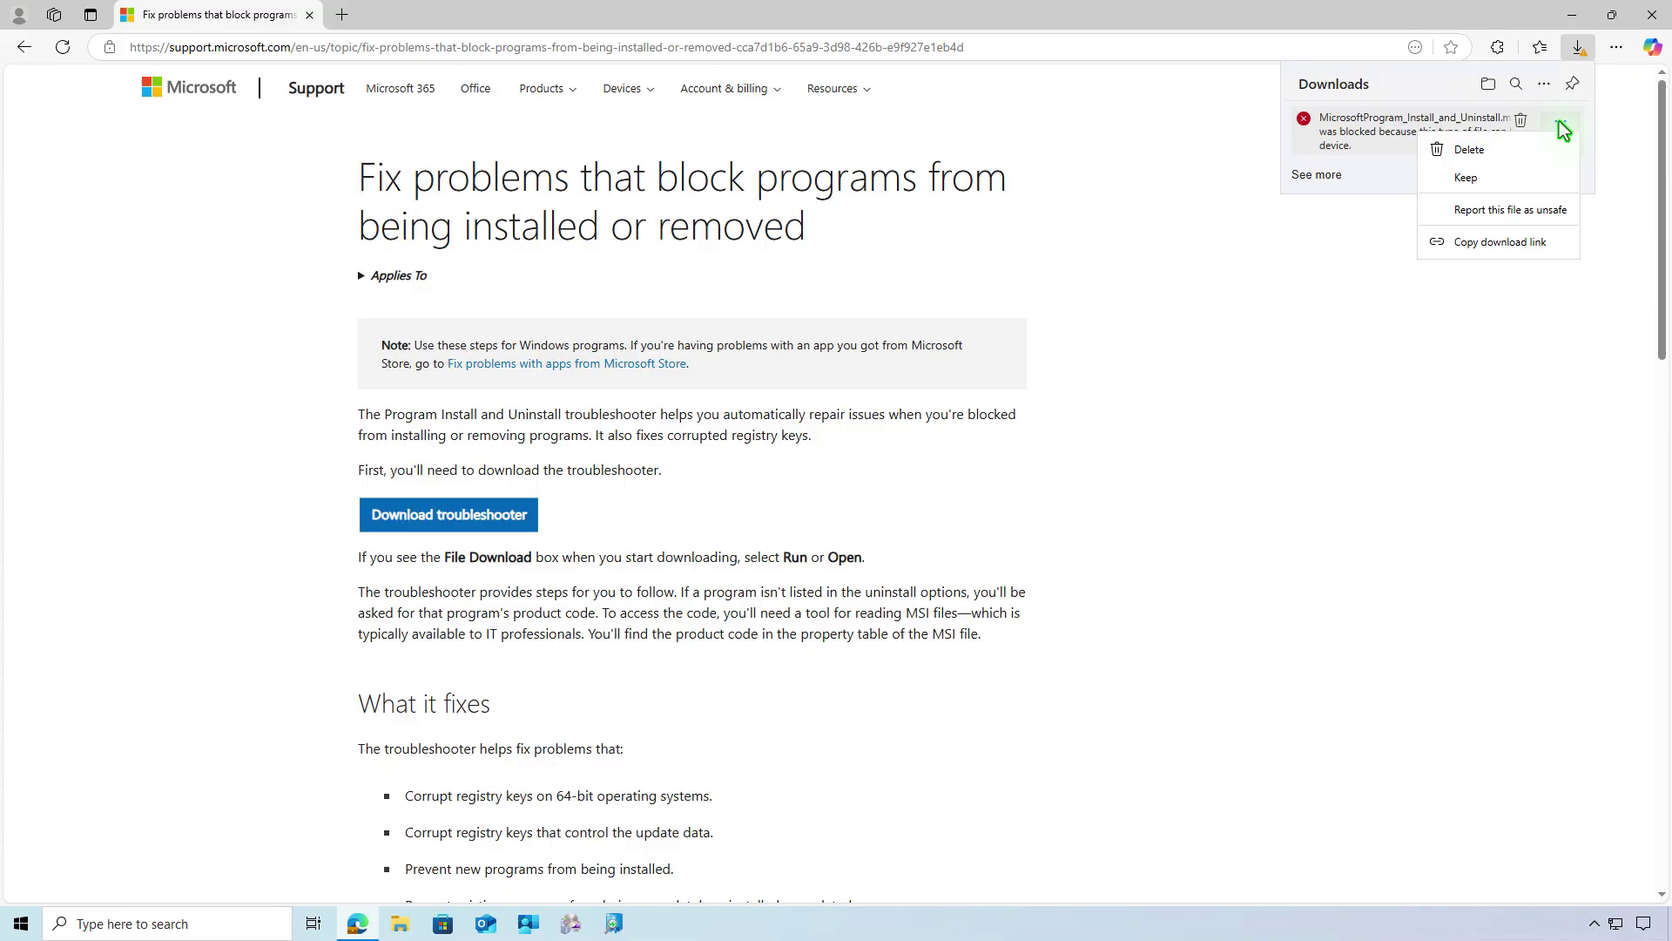
pyautogui.click(1531, 182)
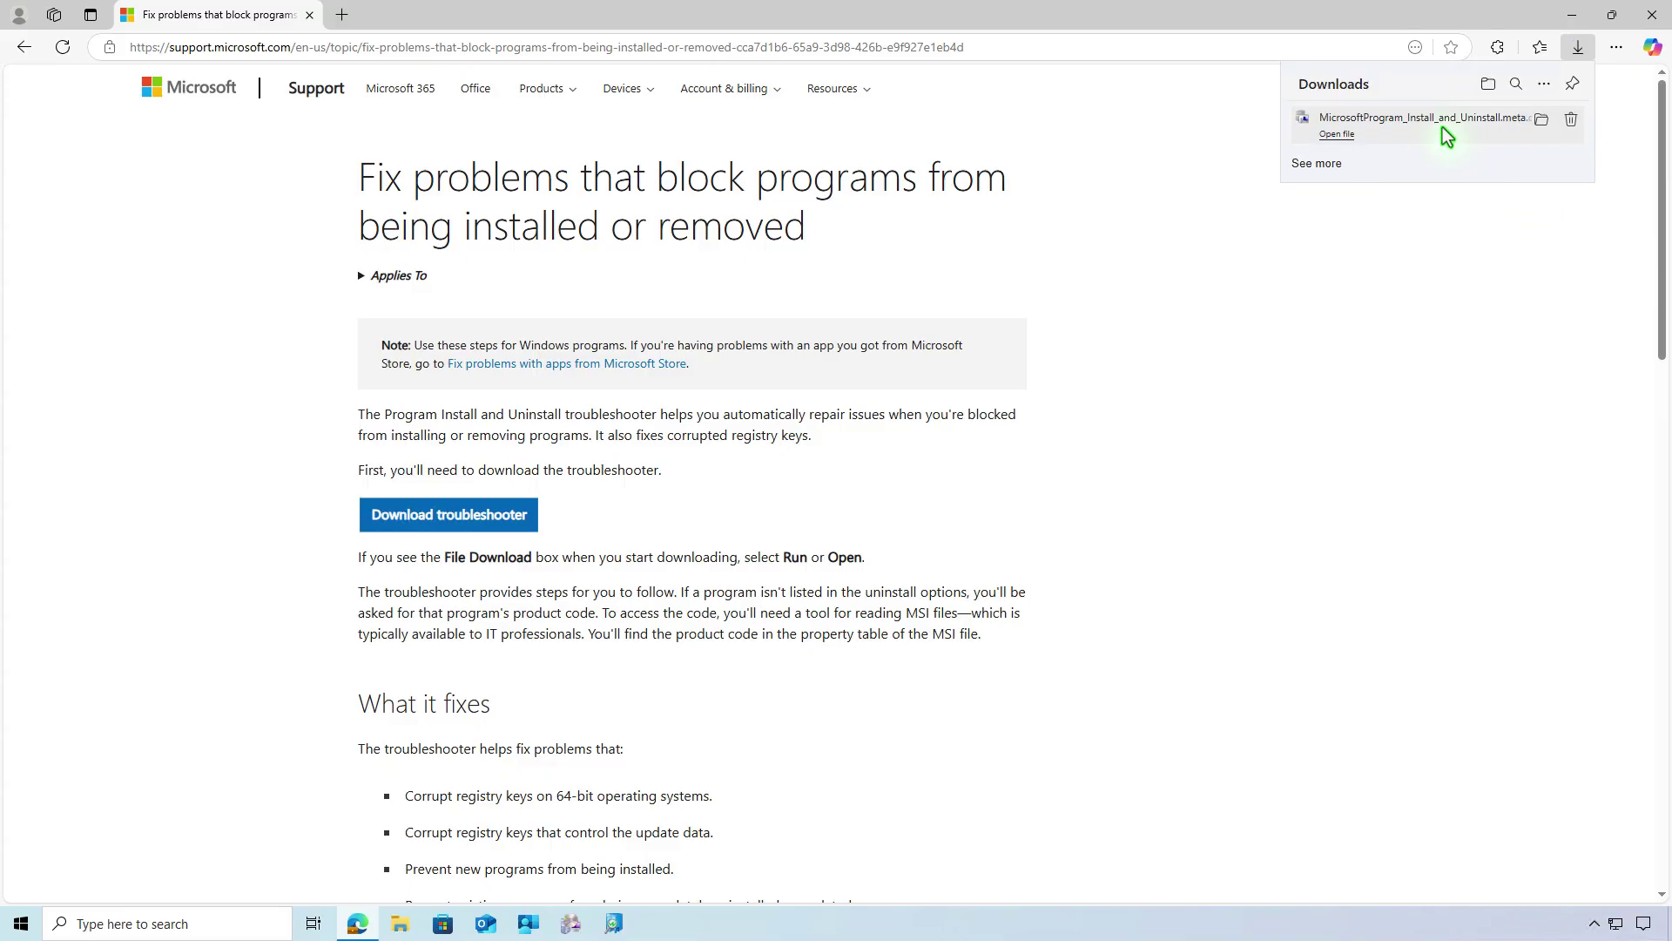
pyautogui.click(1443, 126)
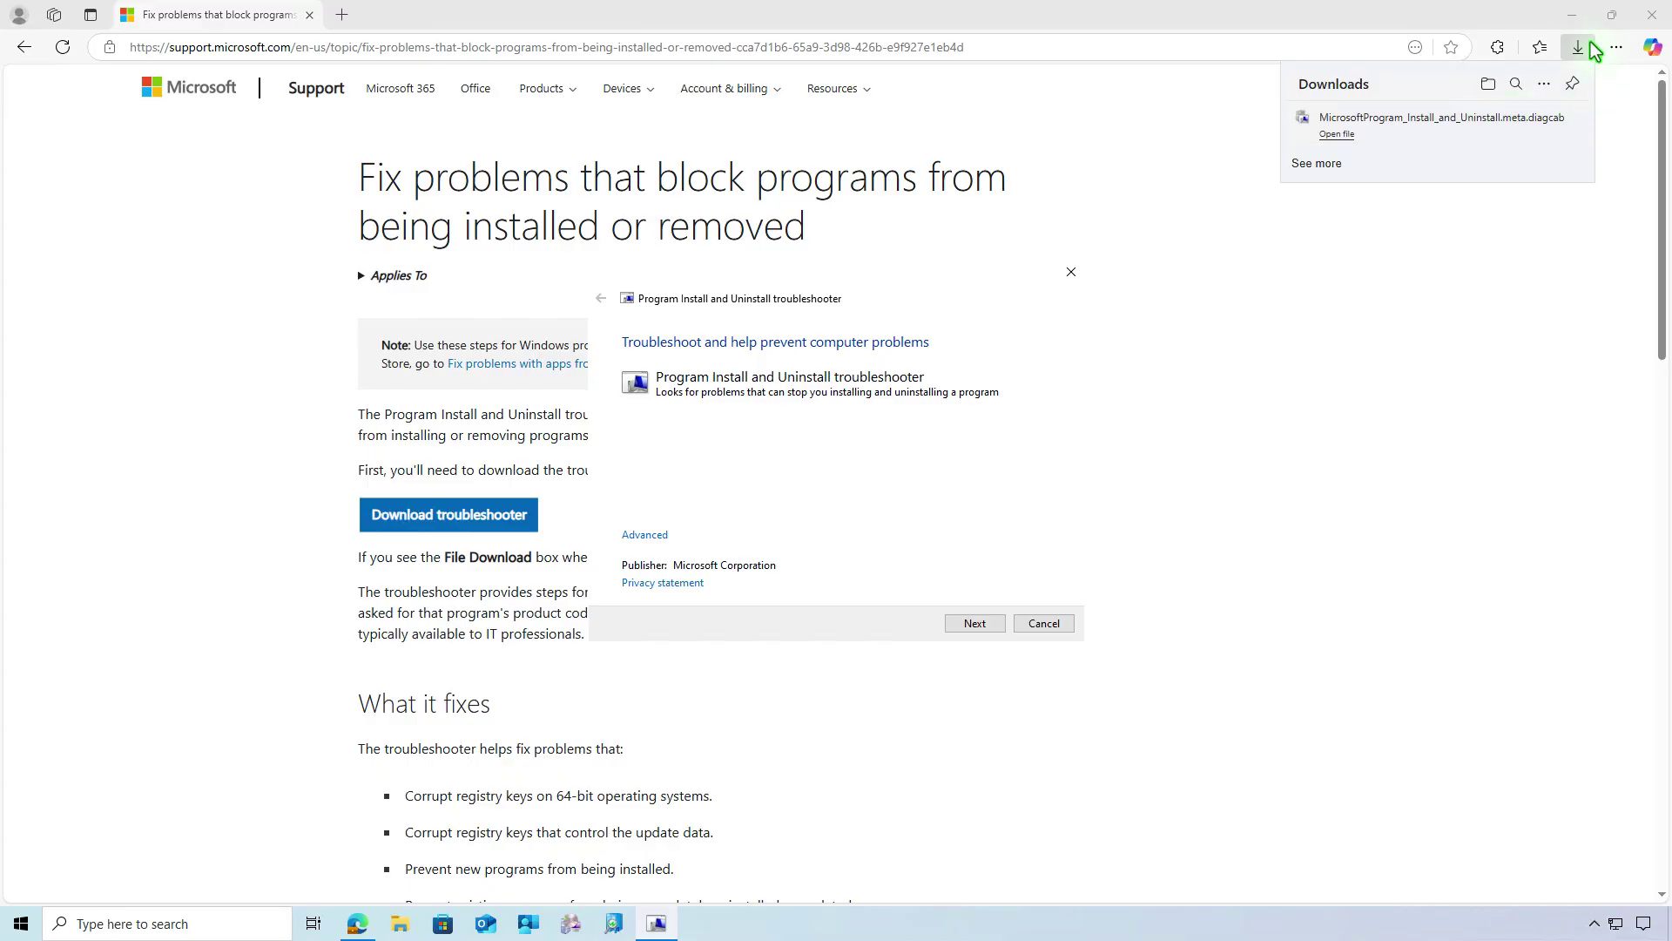
# Choose Uninstalling, remove Python 3.12.9 Core Interpreter (64-bit), and close the troubleshooter
pyautogui.click(1573, 17)
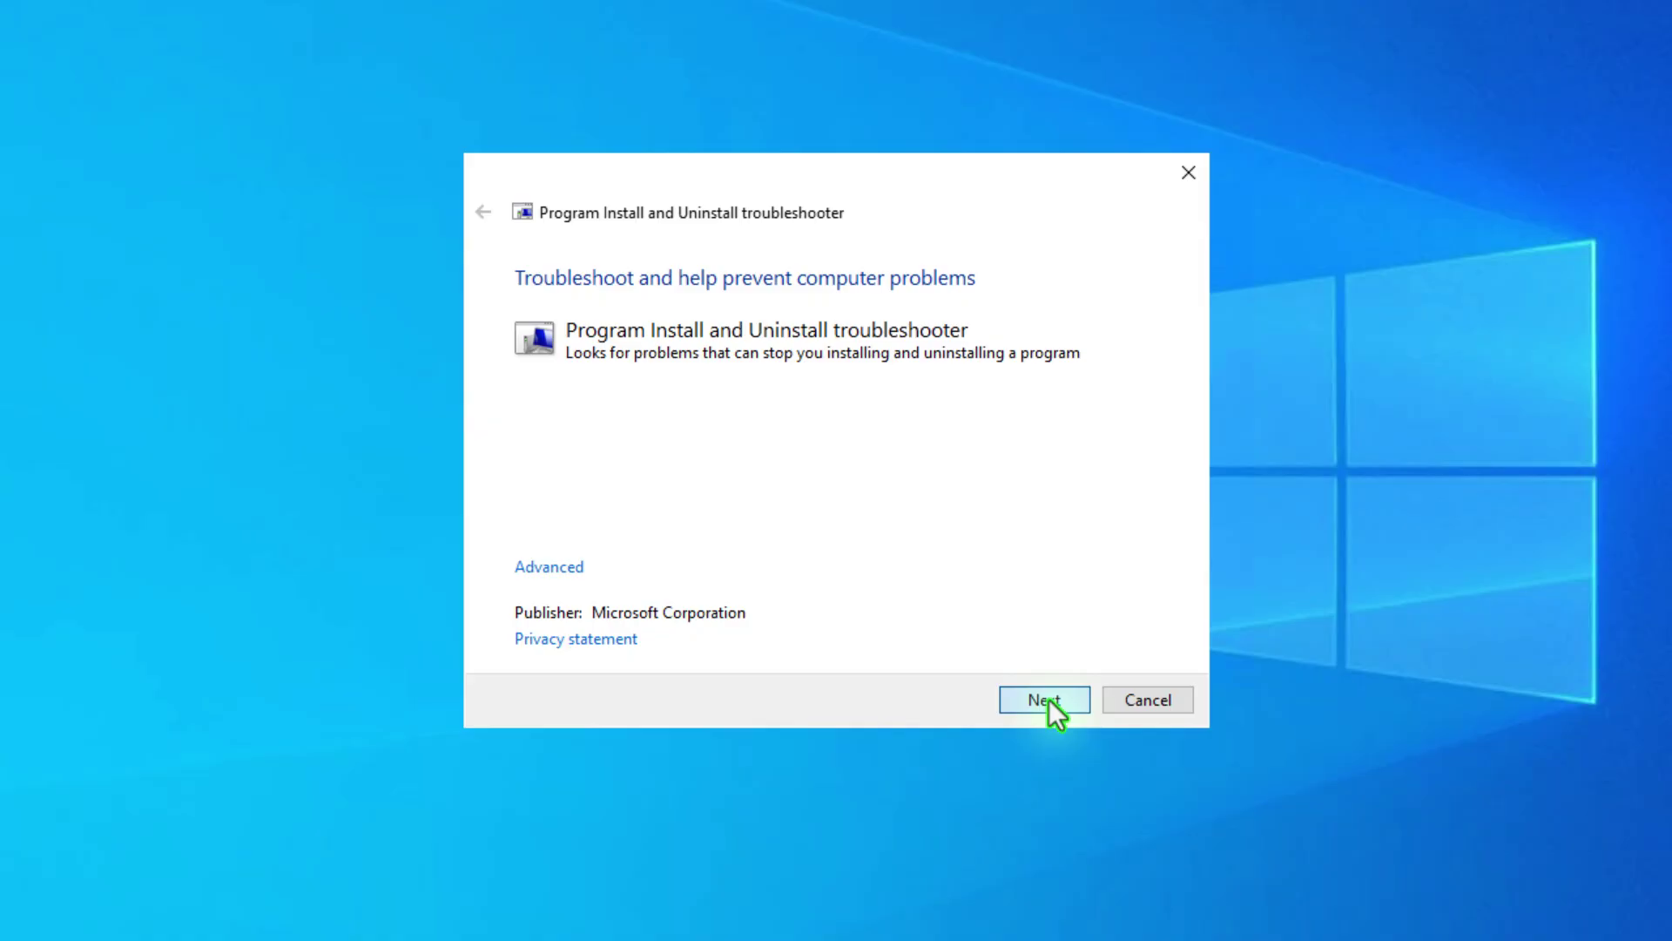
pyautogui.click(1050, 700)
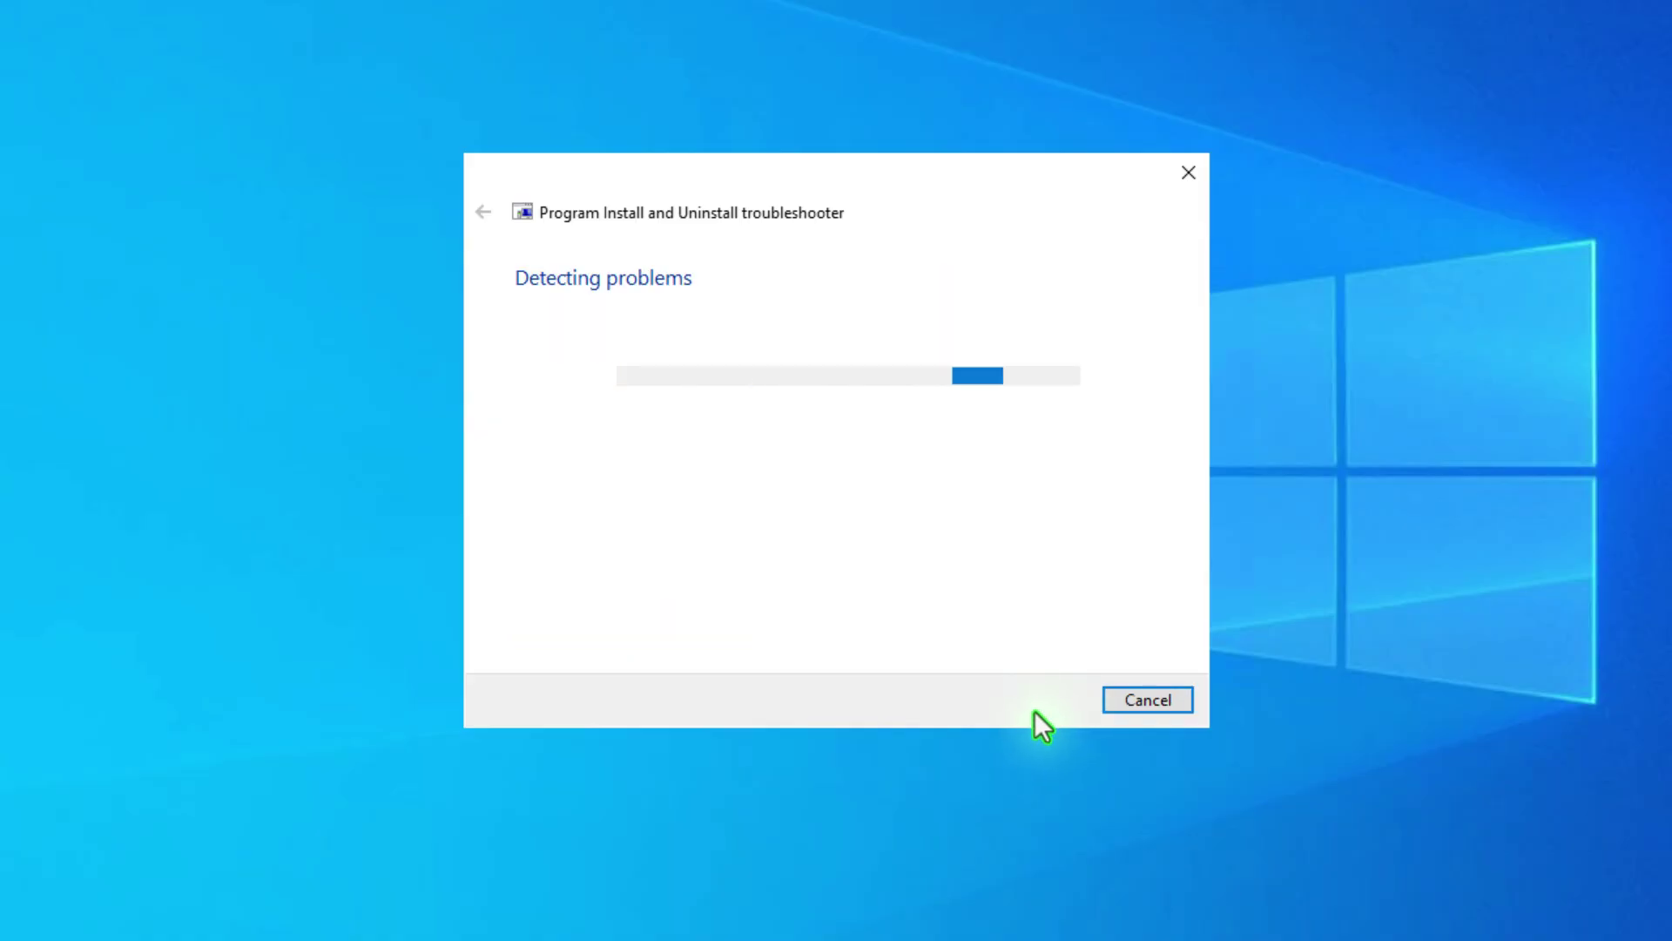
pyautogui.click(754, 508)
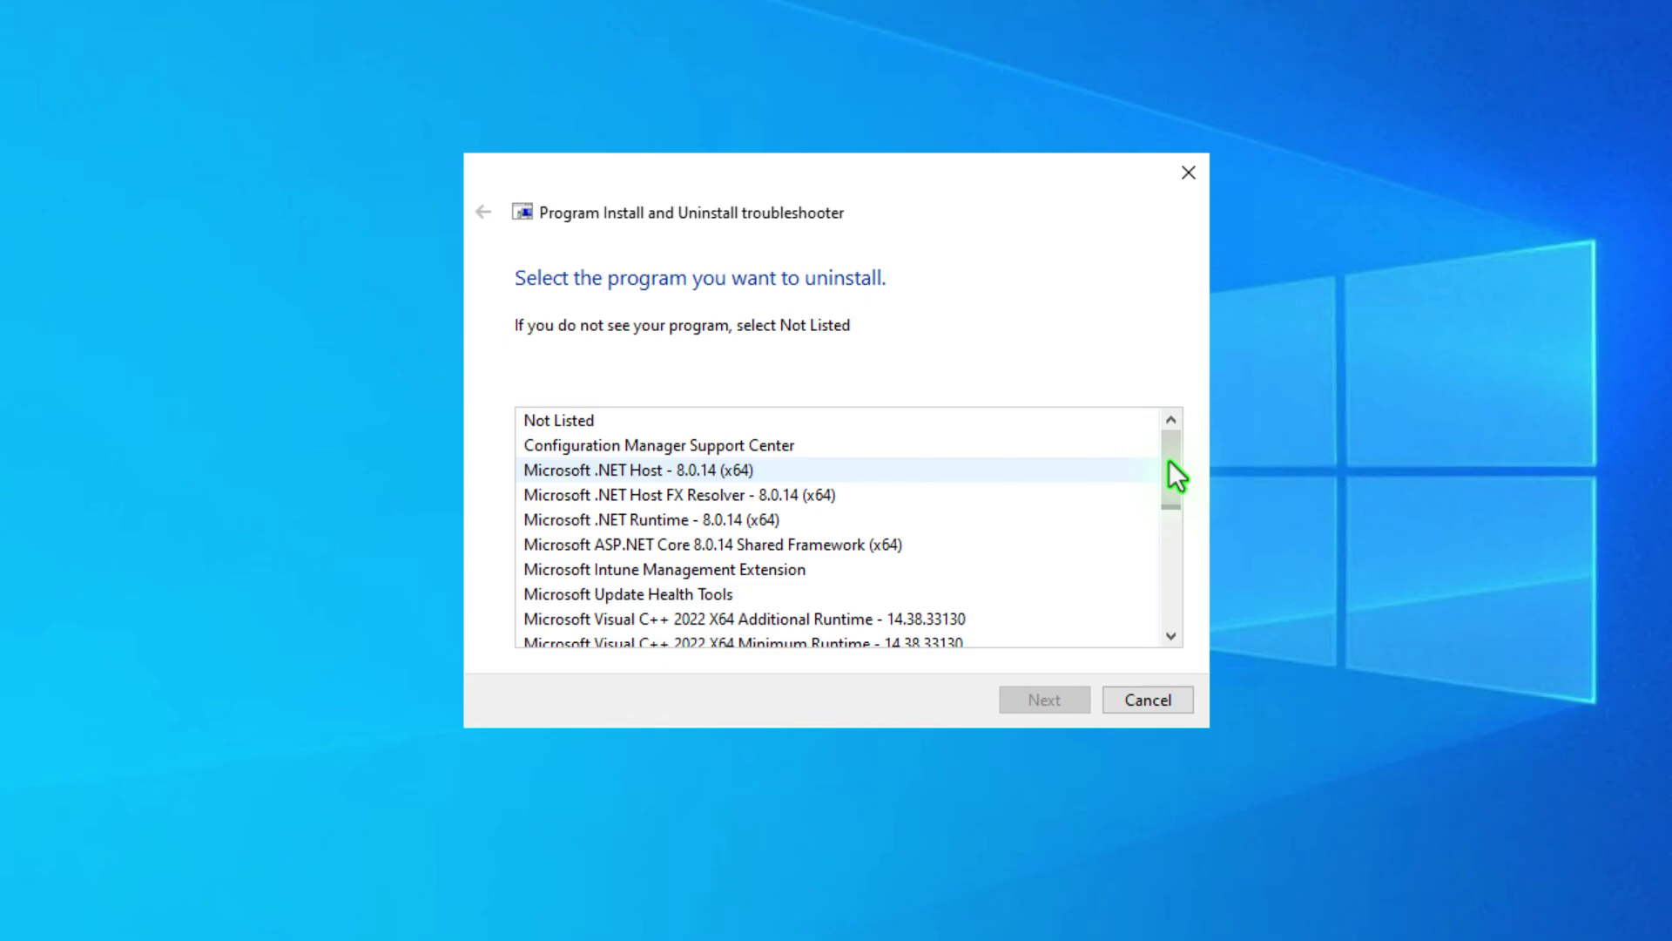
pyautogui.moveTo(1169, 460); pyautogui.dragTo(1176, 562)
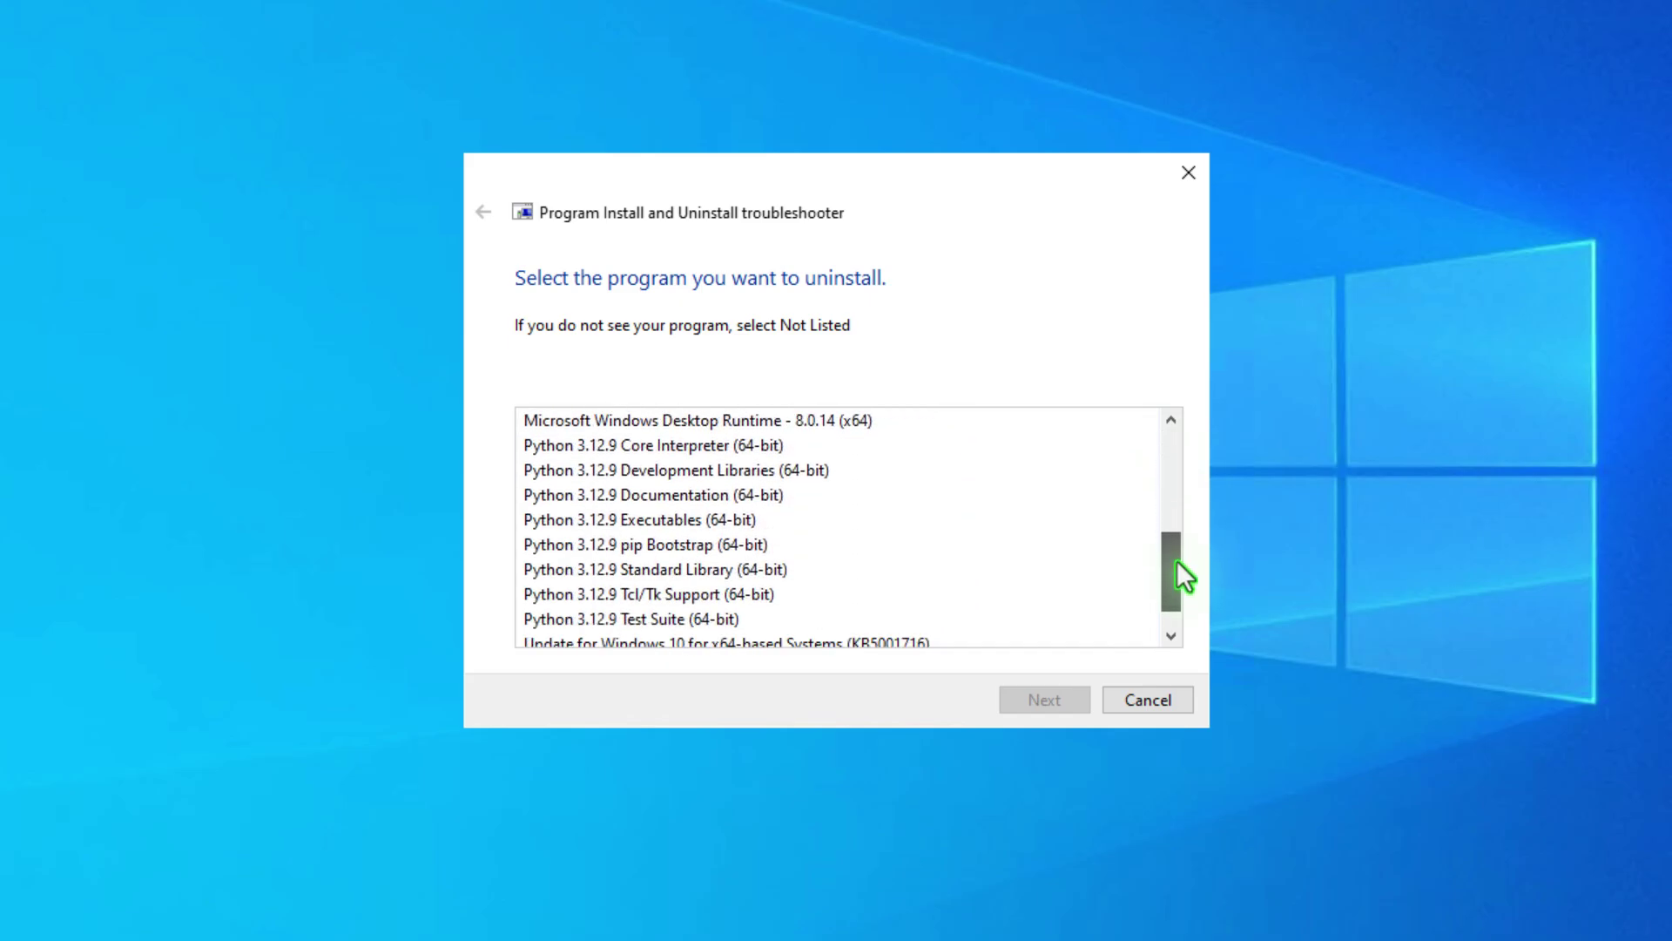
pyautogui.click(811, 446)
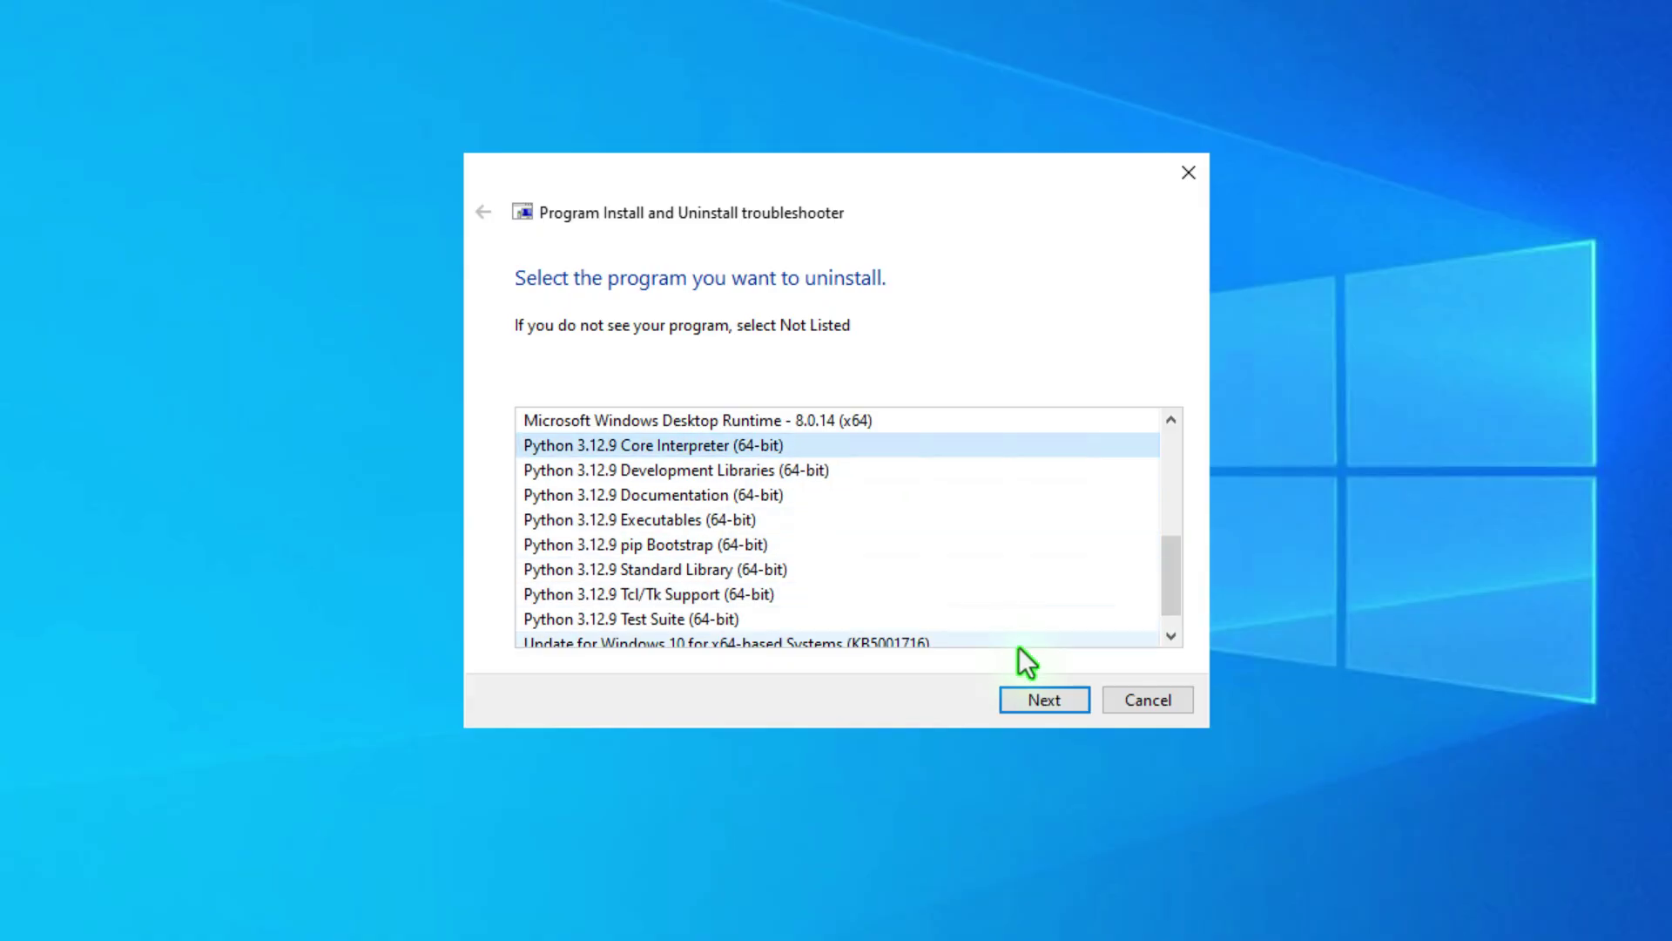
pyautogui.click(1039, 700)
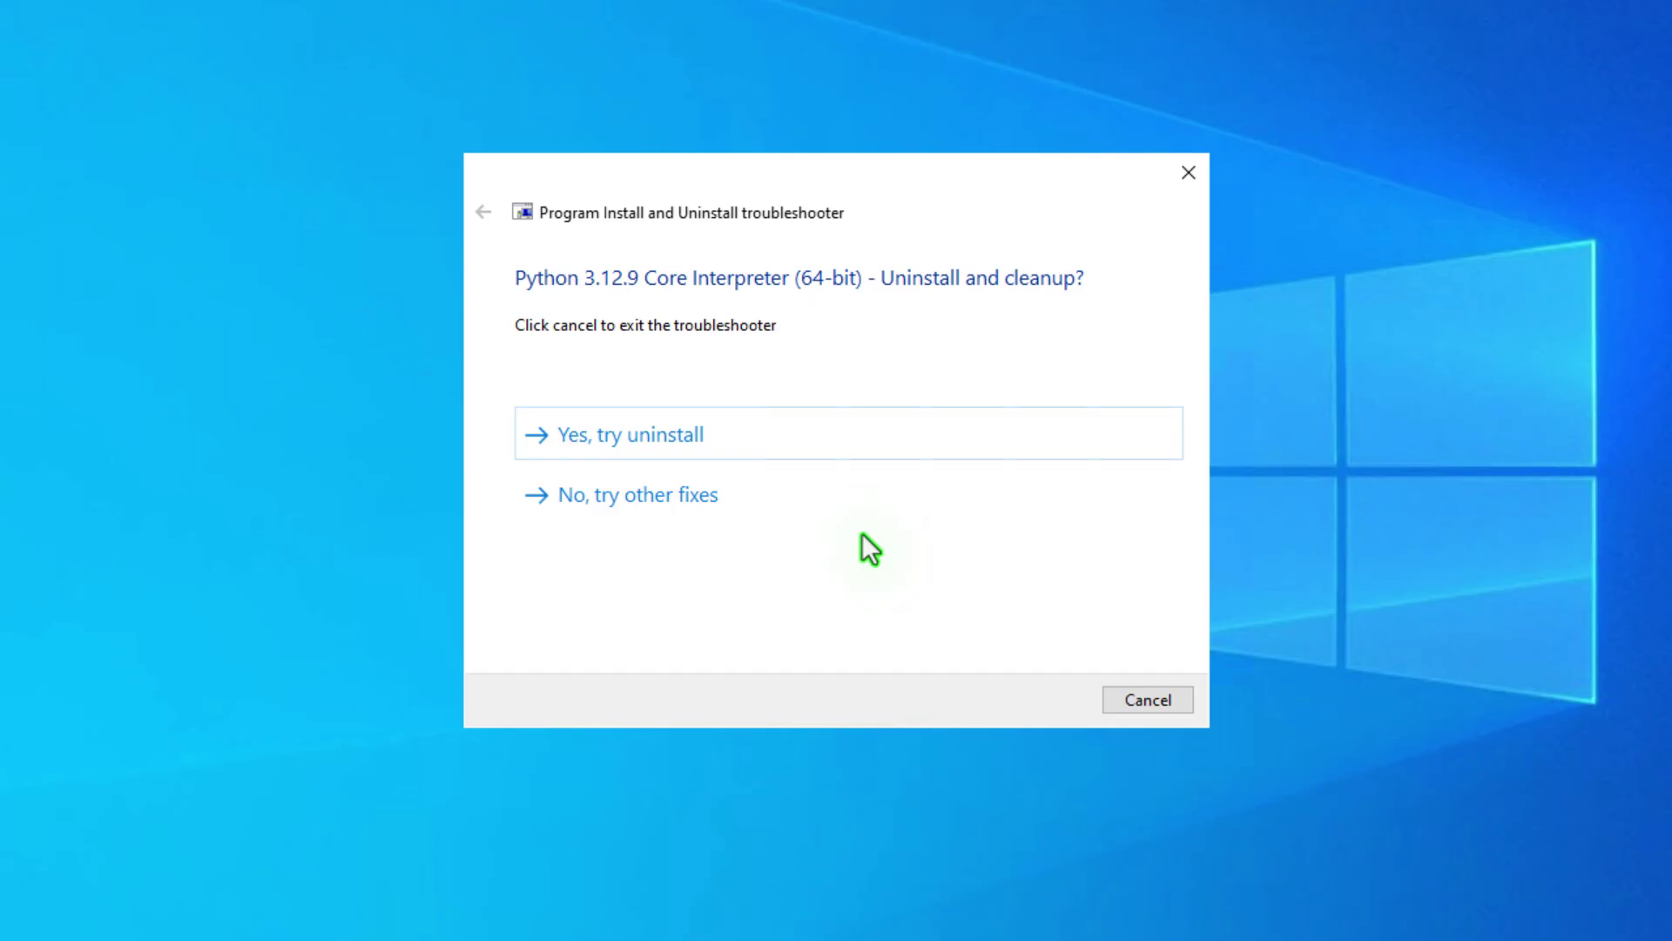
pyautogui.click(769, 450)
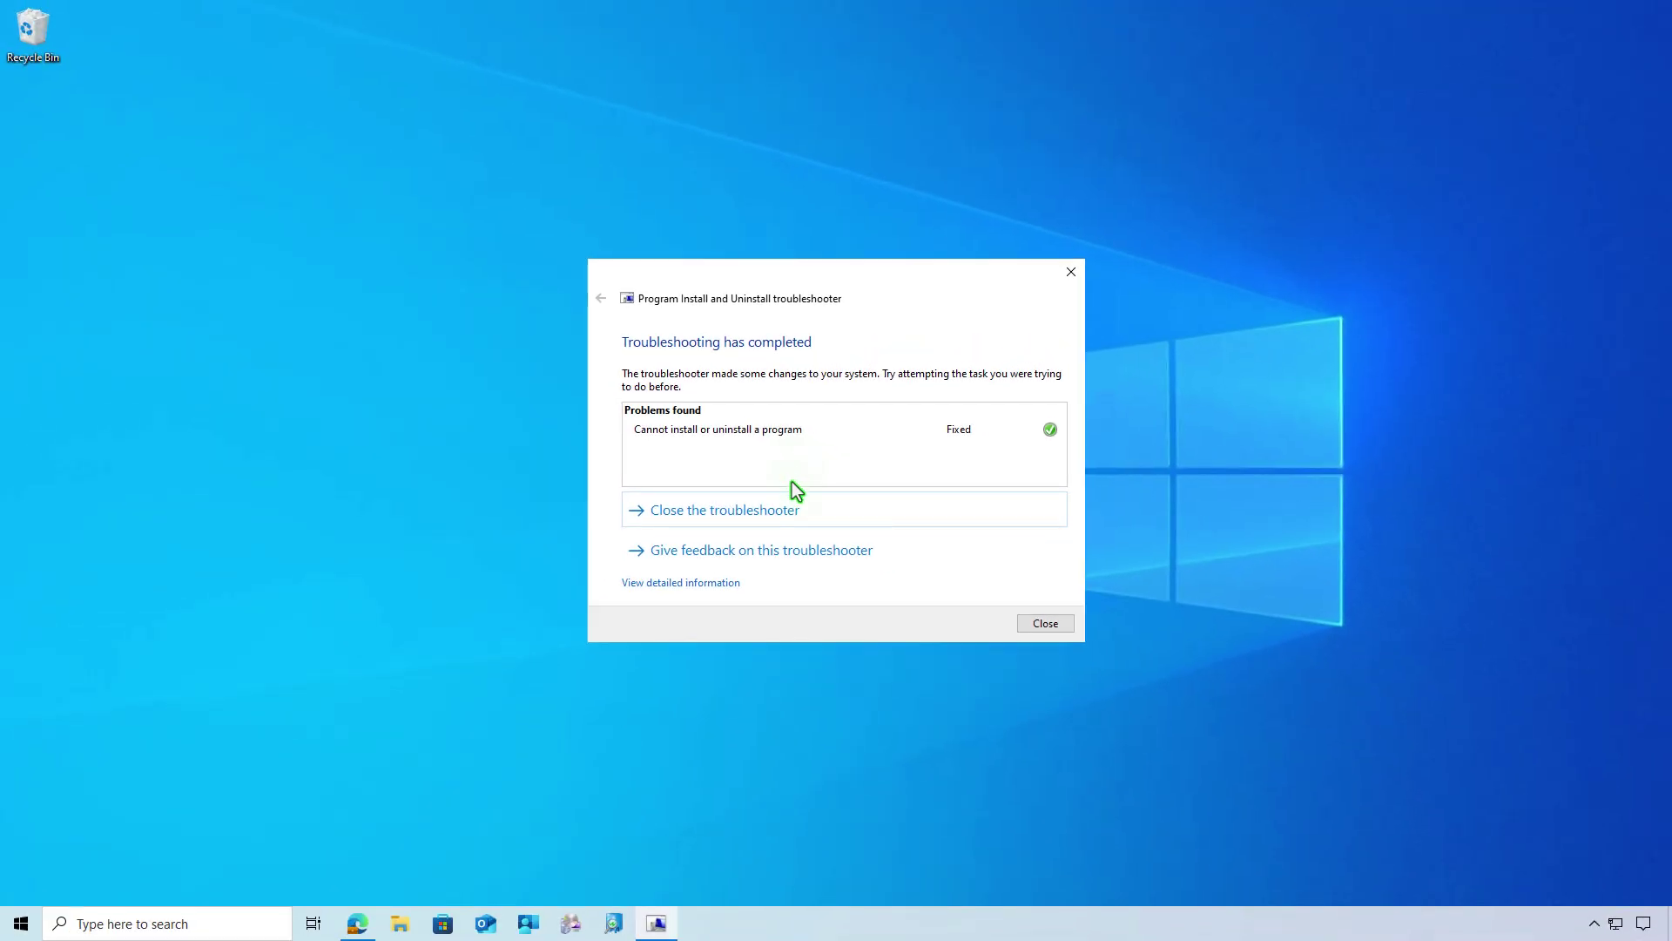
pyautogui.click(812, 517)
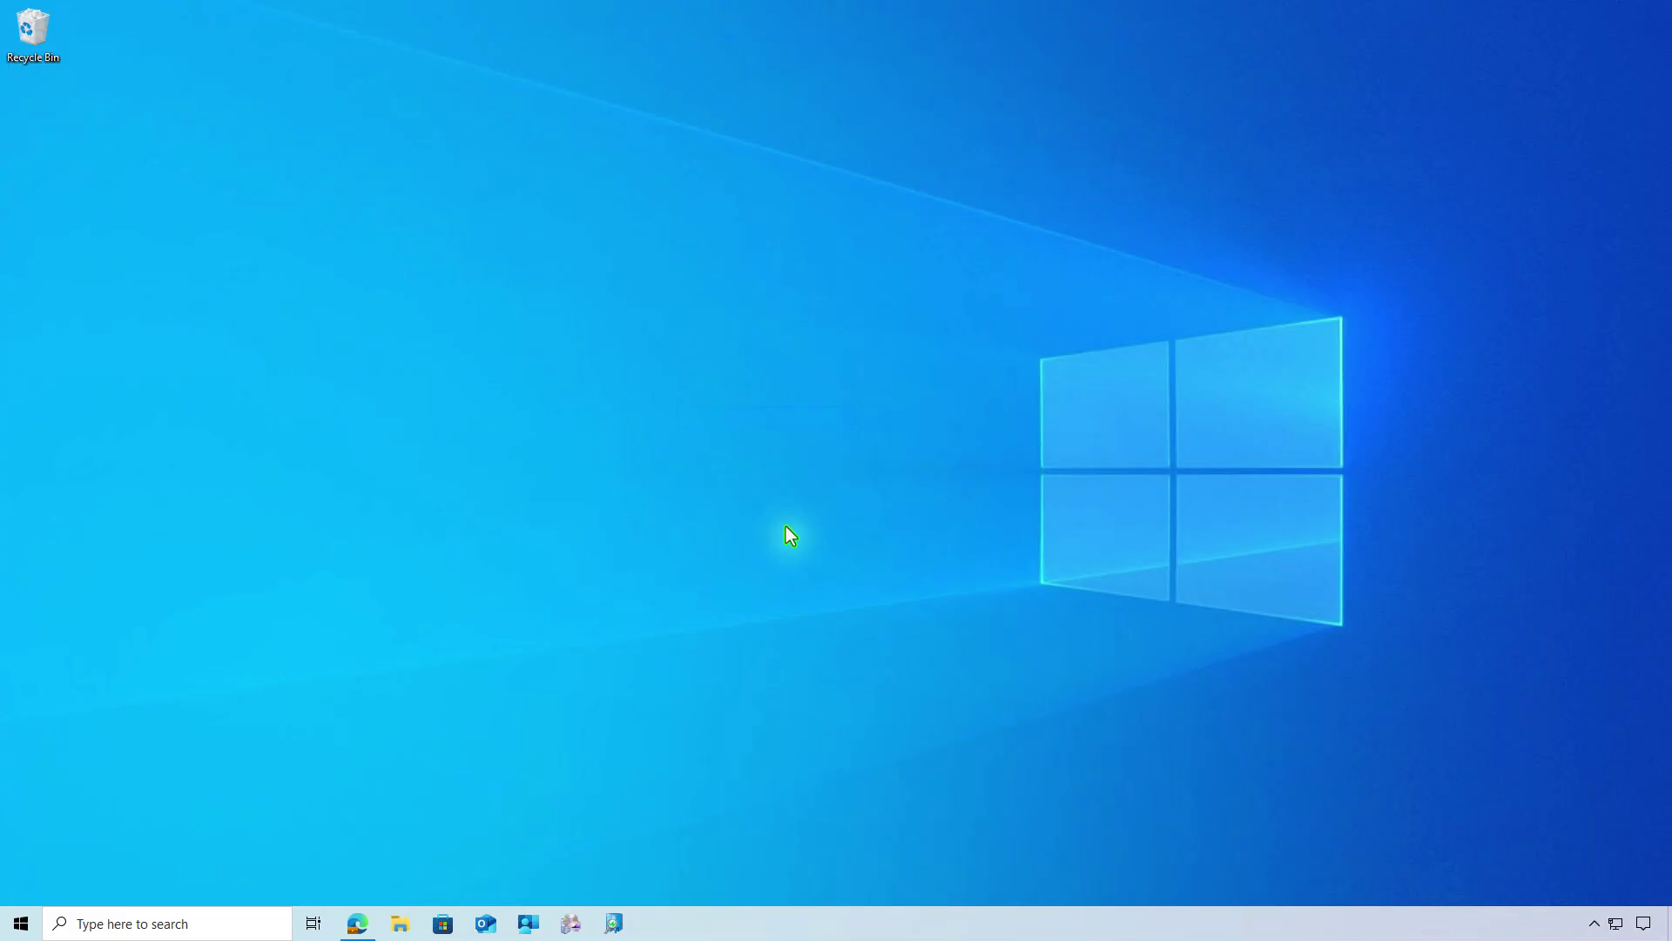
# Reopen MicrosoftProgram_Install_and_Uninstall from Downloads and start its problem detection
pyautogui.click(401, 923)
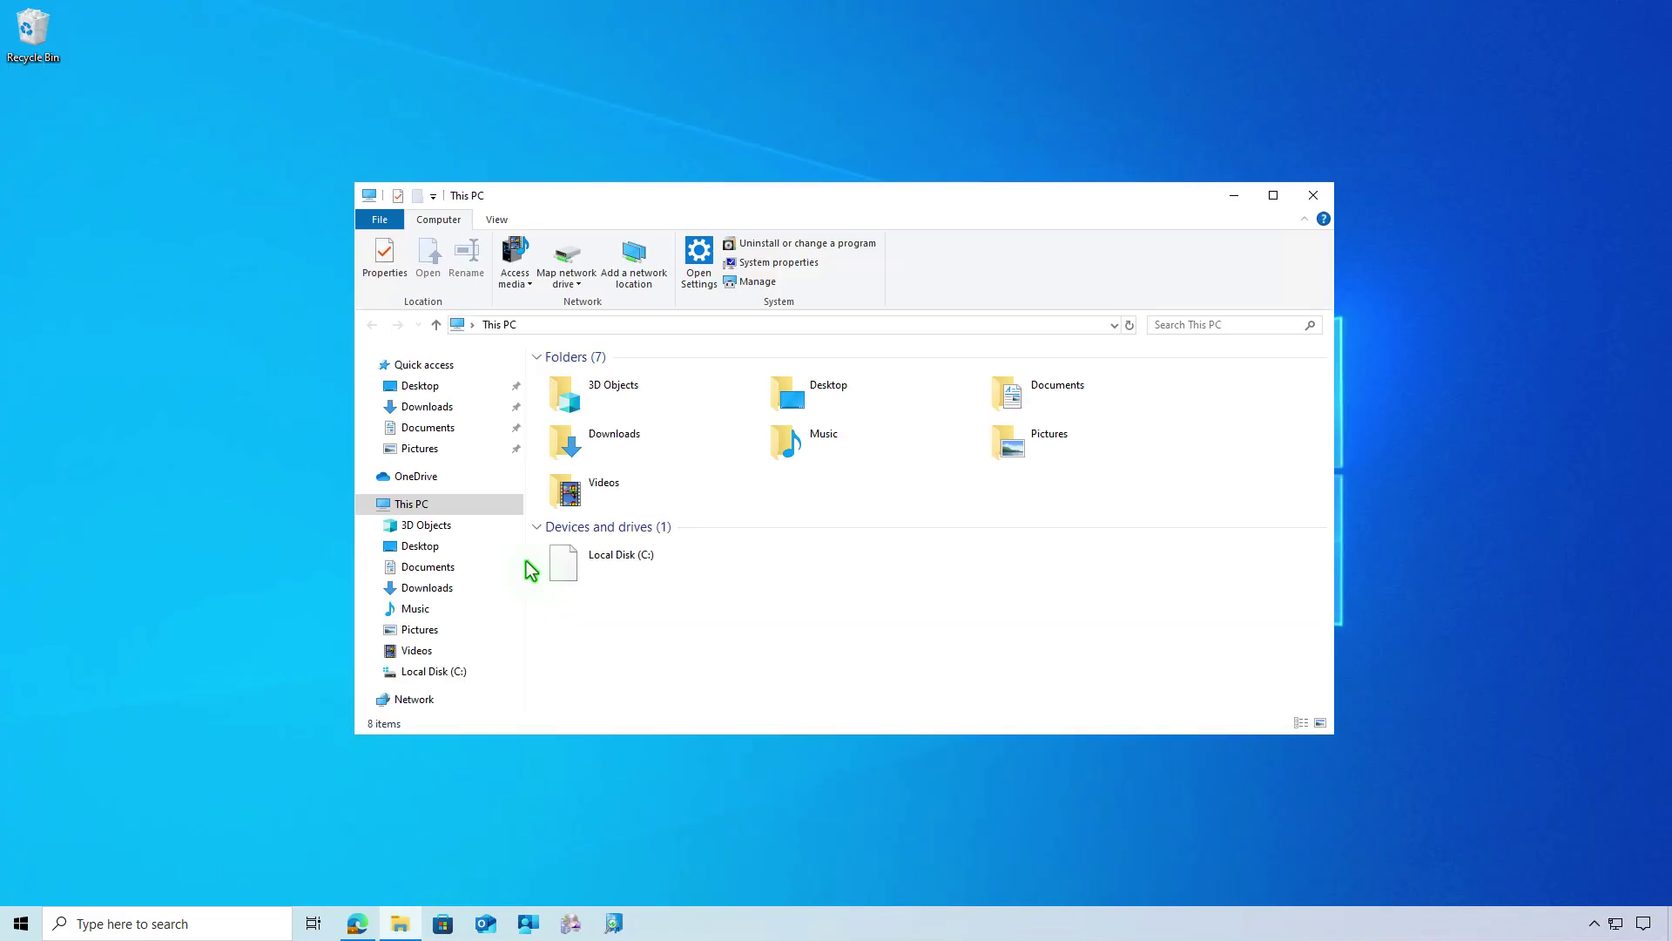
pyautogui.click(461, 409)
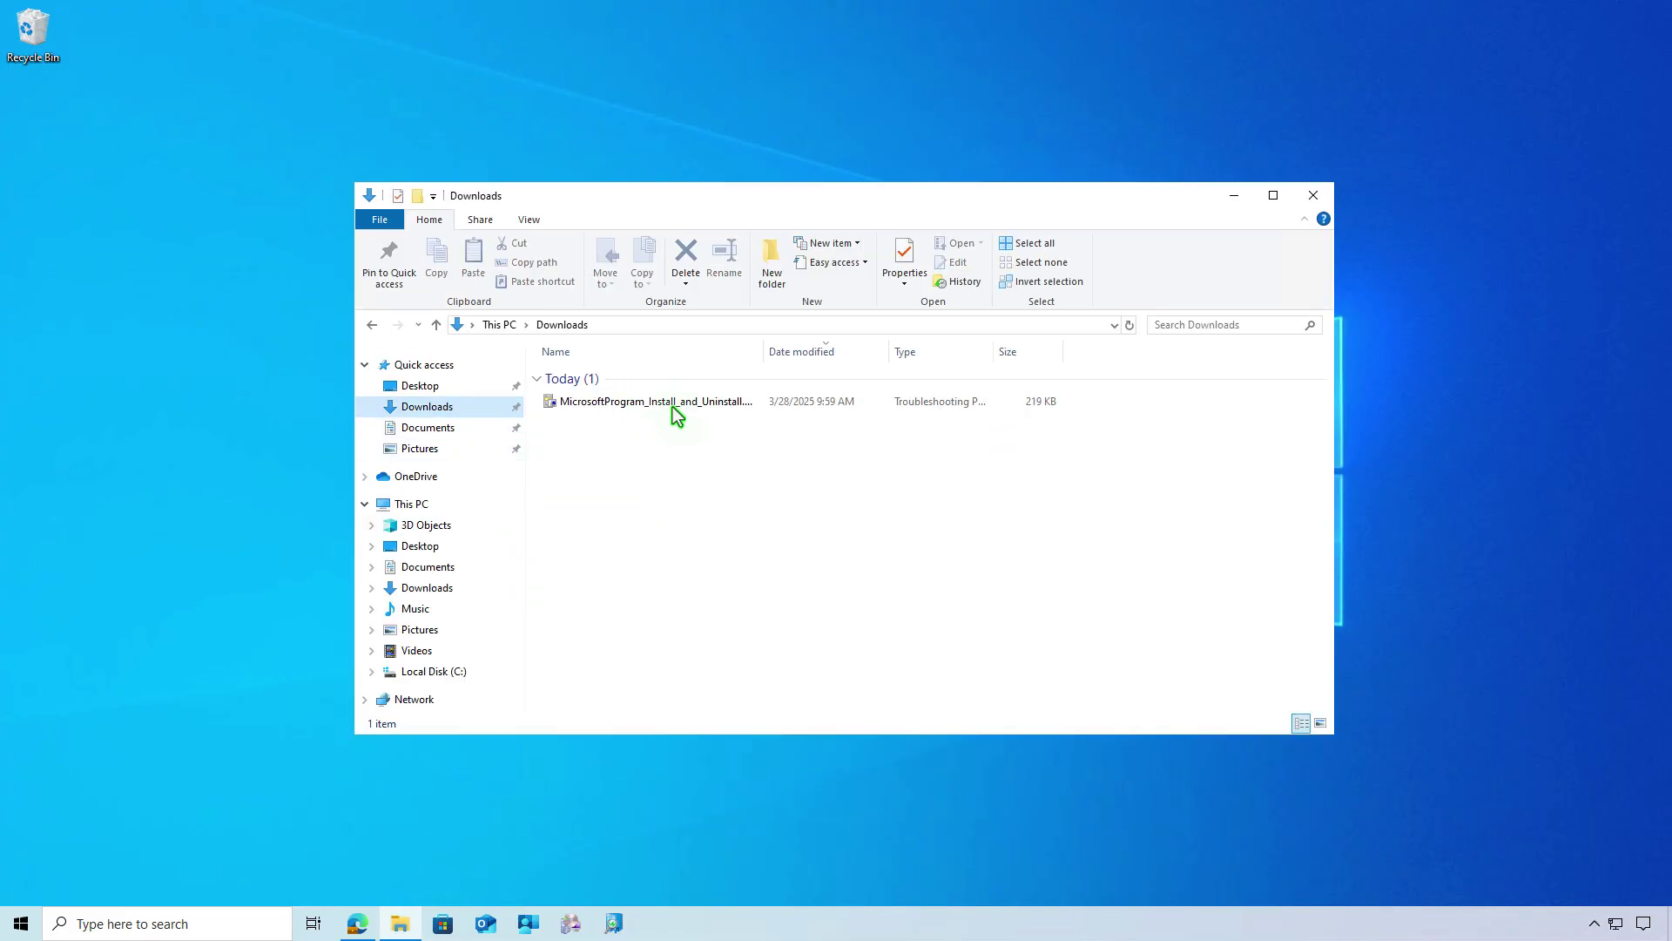
pyautogui.click(675, 403)
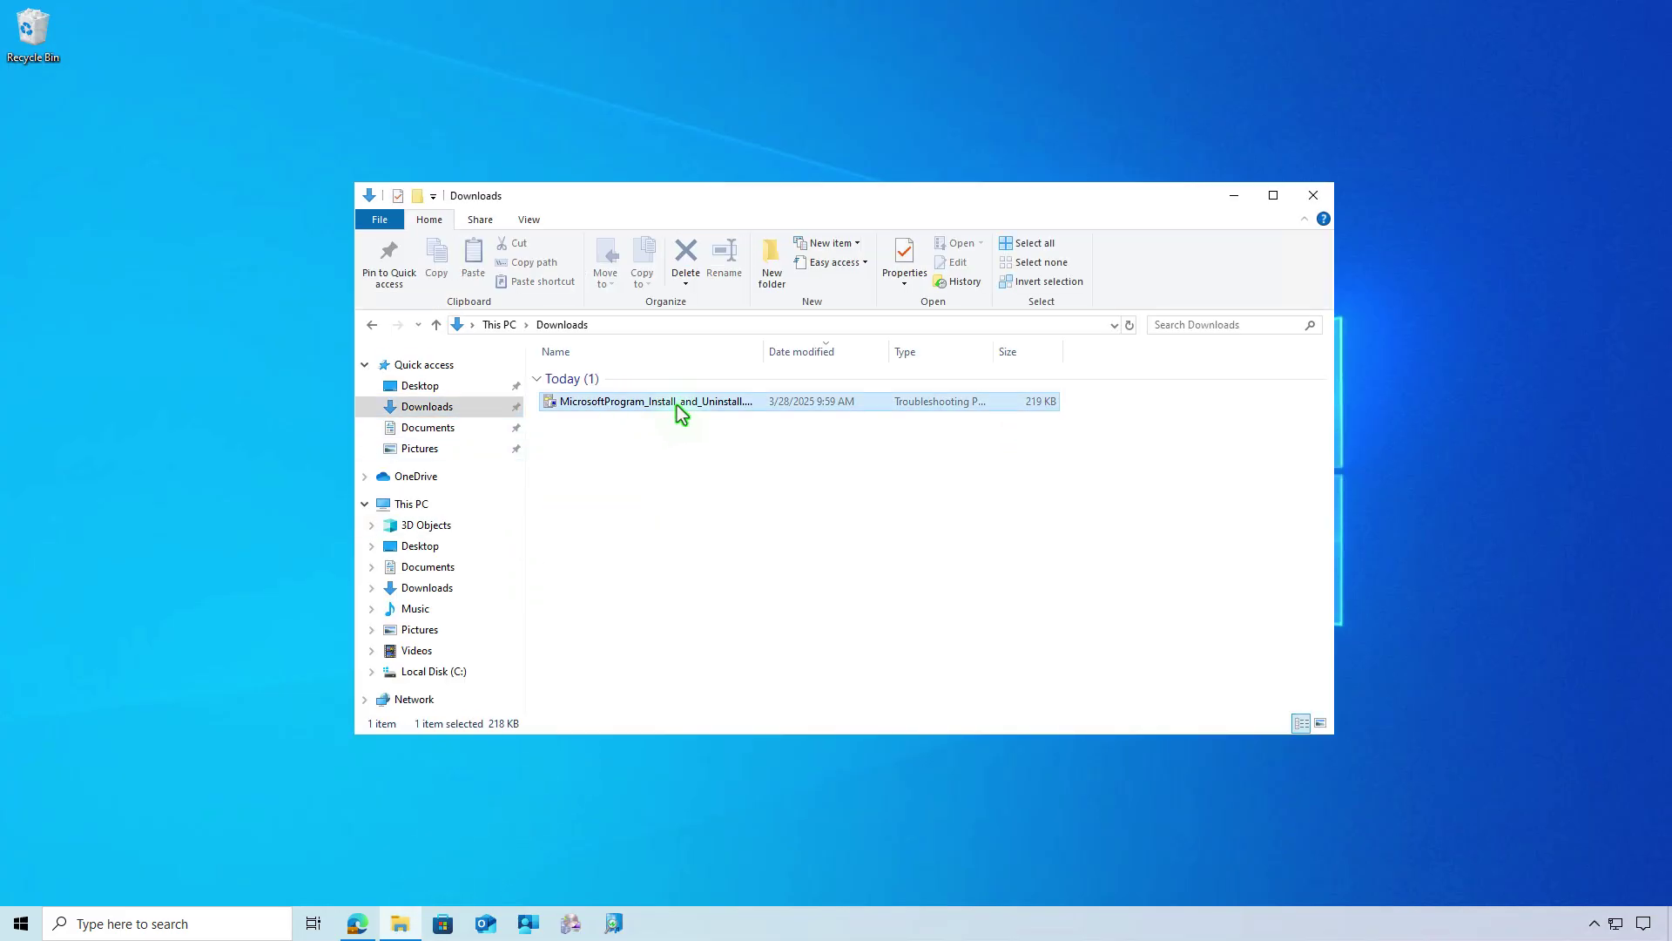
pyautogui.click(1233, 195)
pyautogui.click(977, 624)
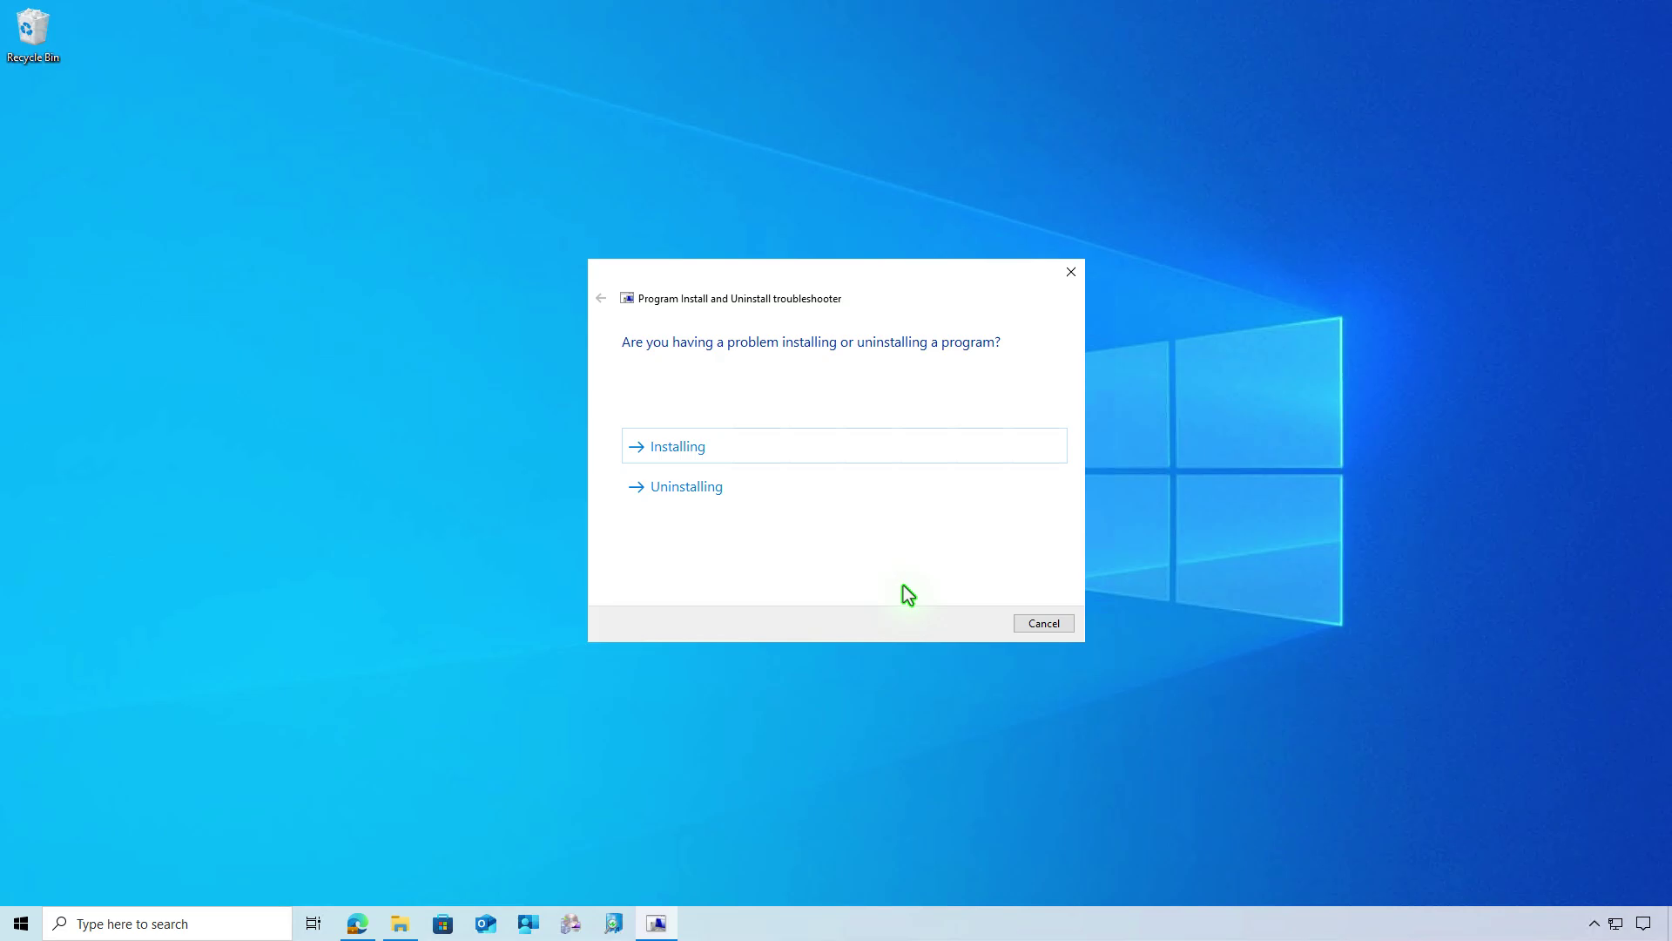
# Choose Uninstalling and attempt removal of Python 3.12.9 Development Libraries
pyautogui.click(788, 499)
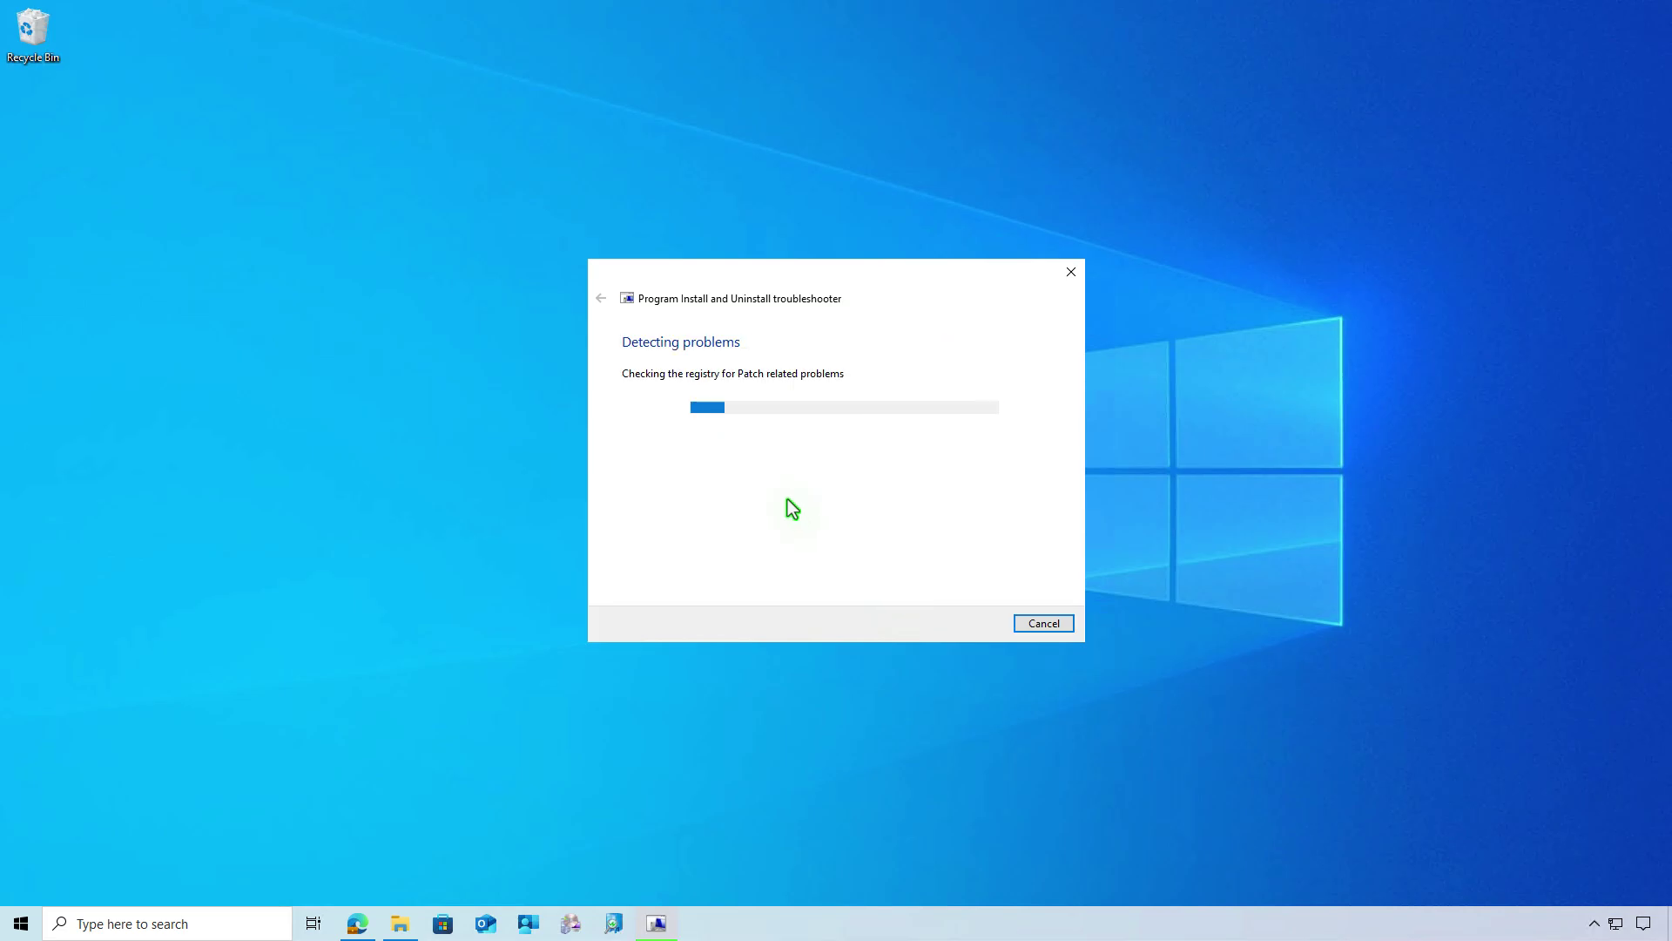
pyautogui.scroll(-3, 788, 504)
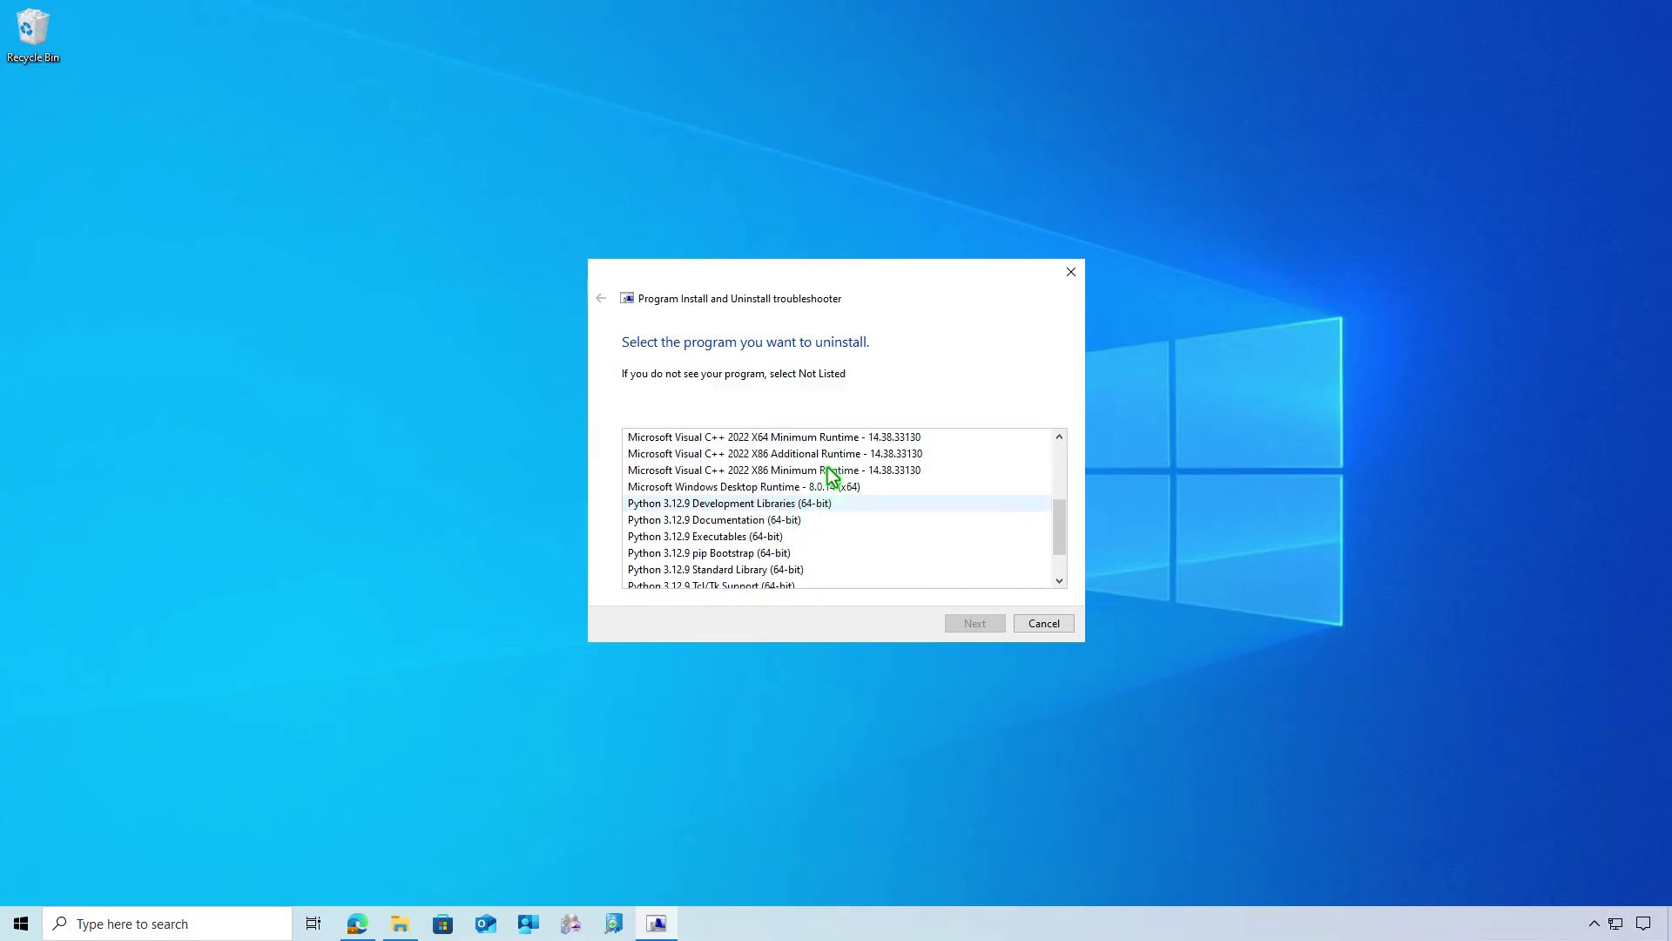
pyautogui.click(840, 504)
pyautogui.scroll(-1, 901, 529)
pyautogui.click(967, 622)
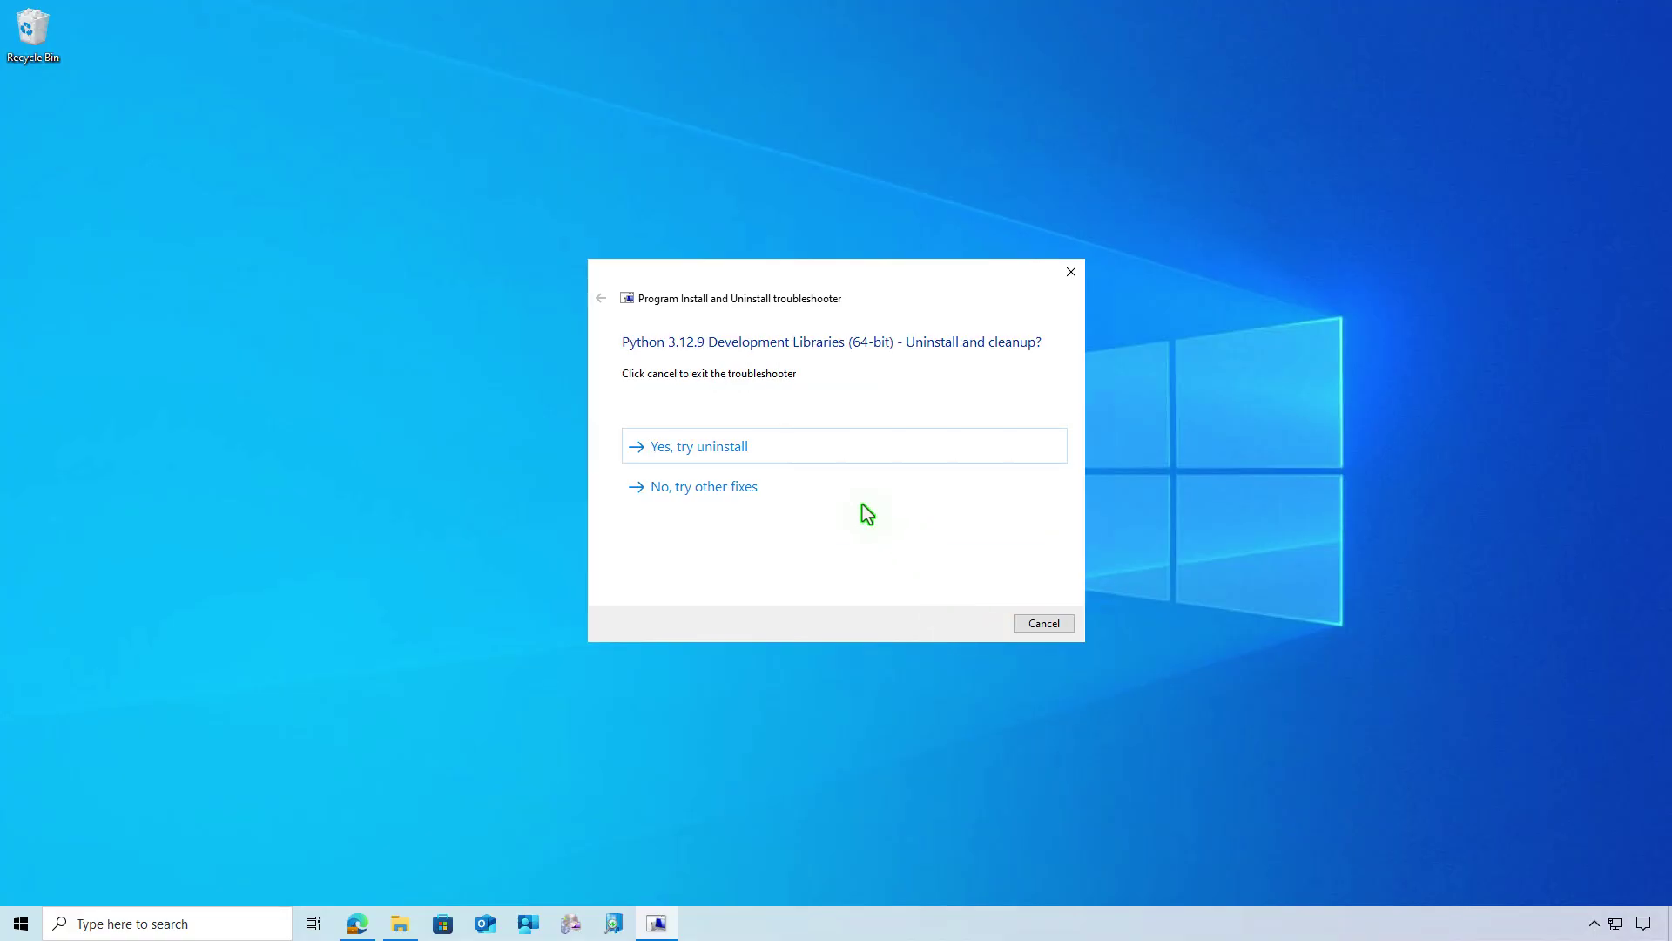
pyautogui.click(788, 448)
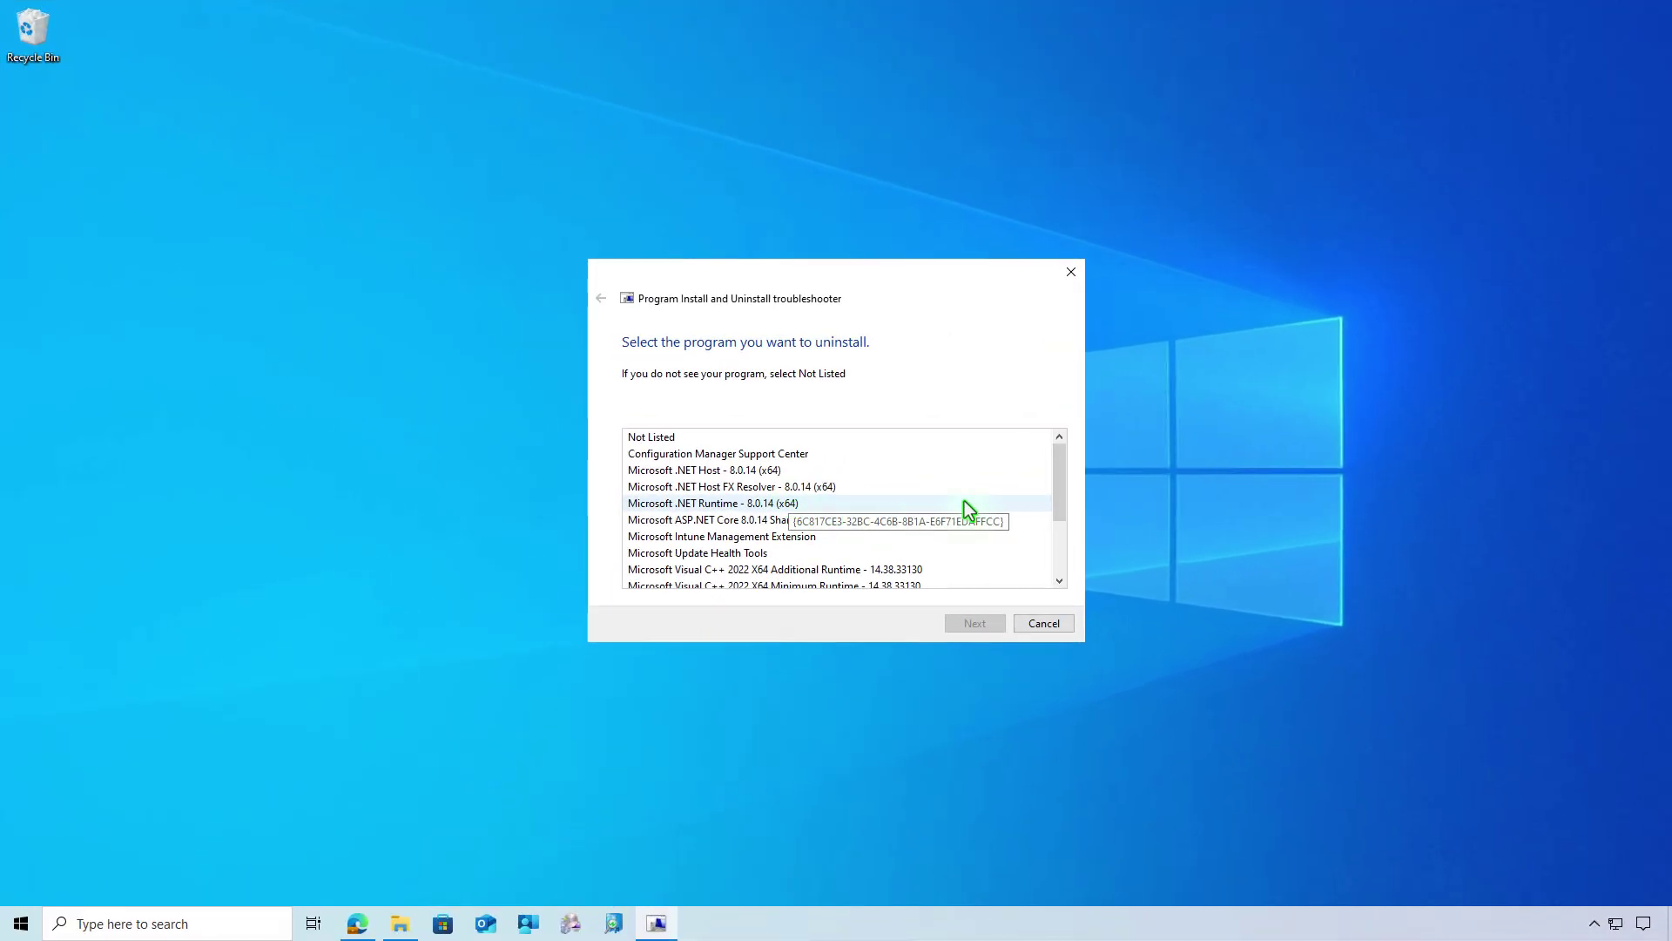
pyautogui.scroll(-2, 974, 504)
# Attempt removal of Python 3.12.9 Test Suite (64-bit) as well
pyautogui.click(793, 554)
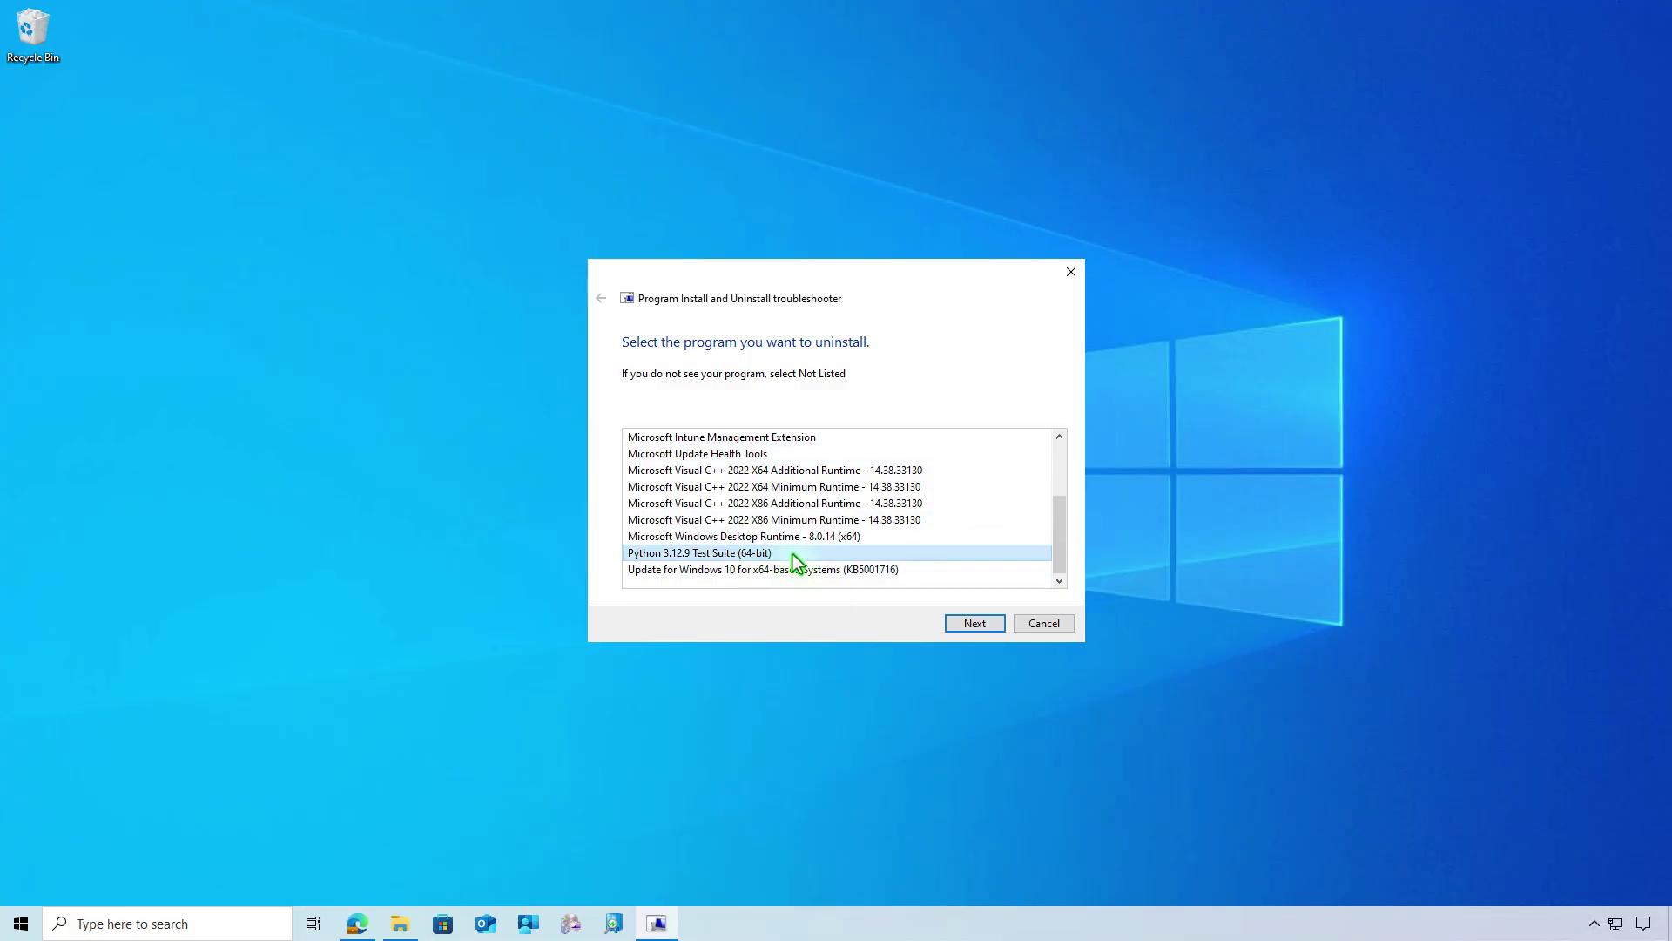
pyautogui.click(981, 623)
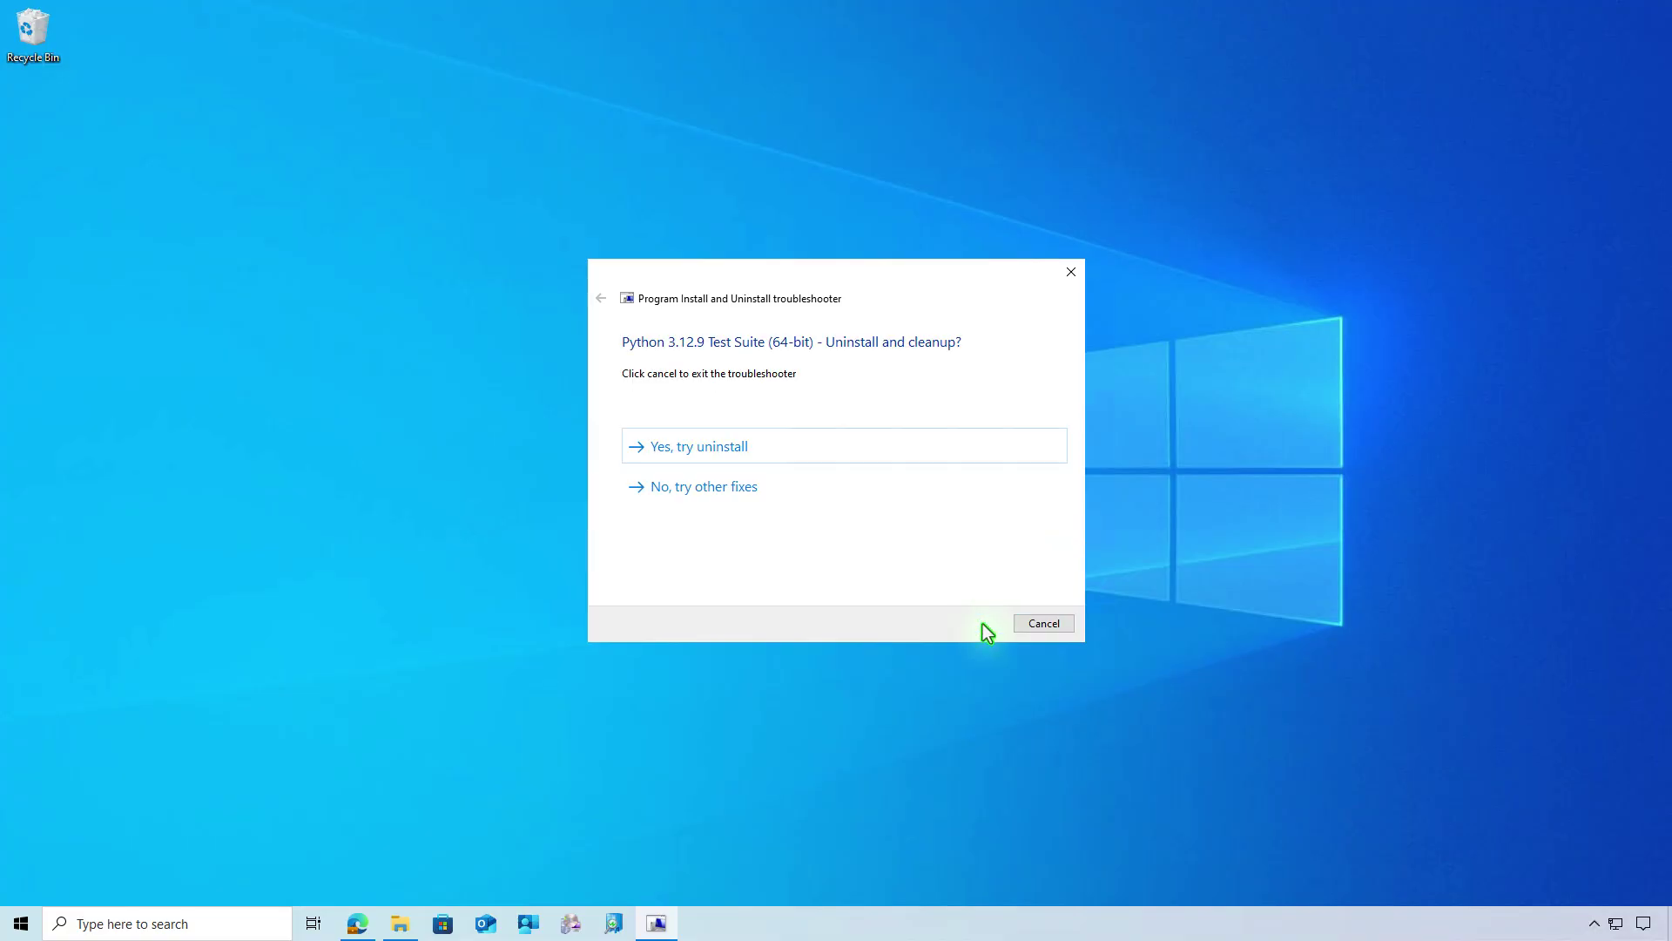
pyautogui.click(807, 451)
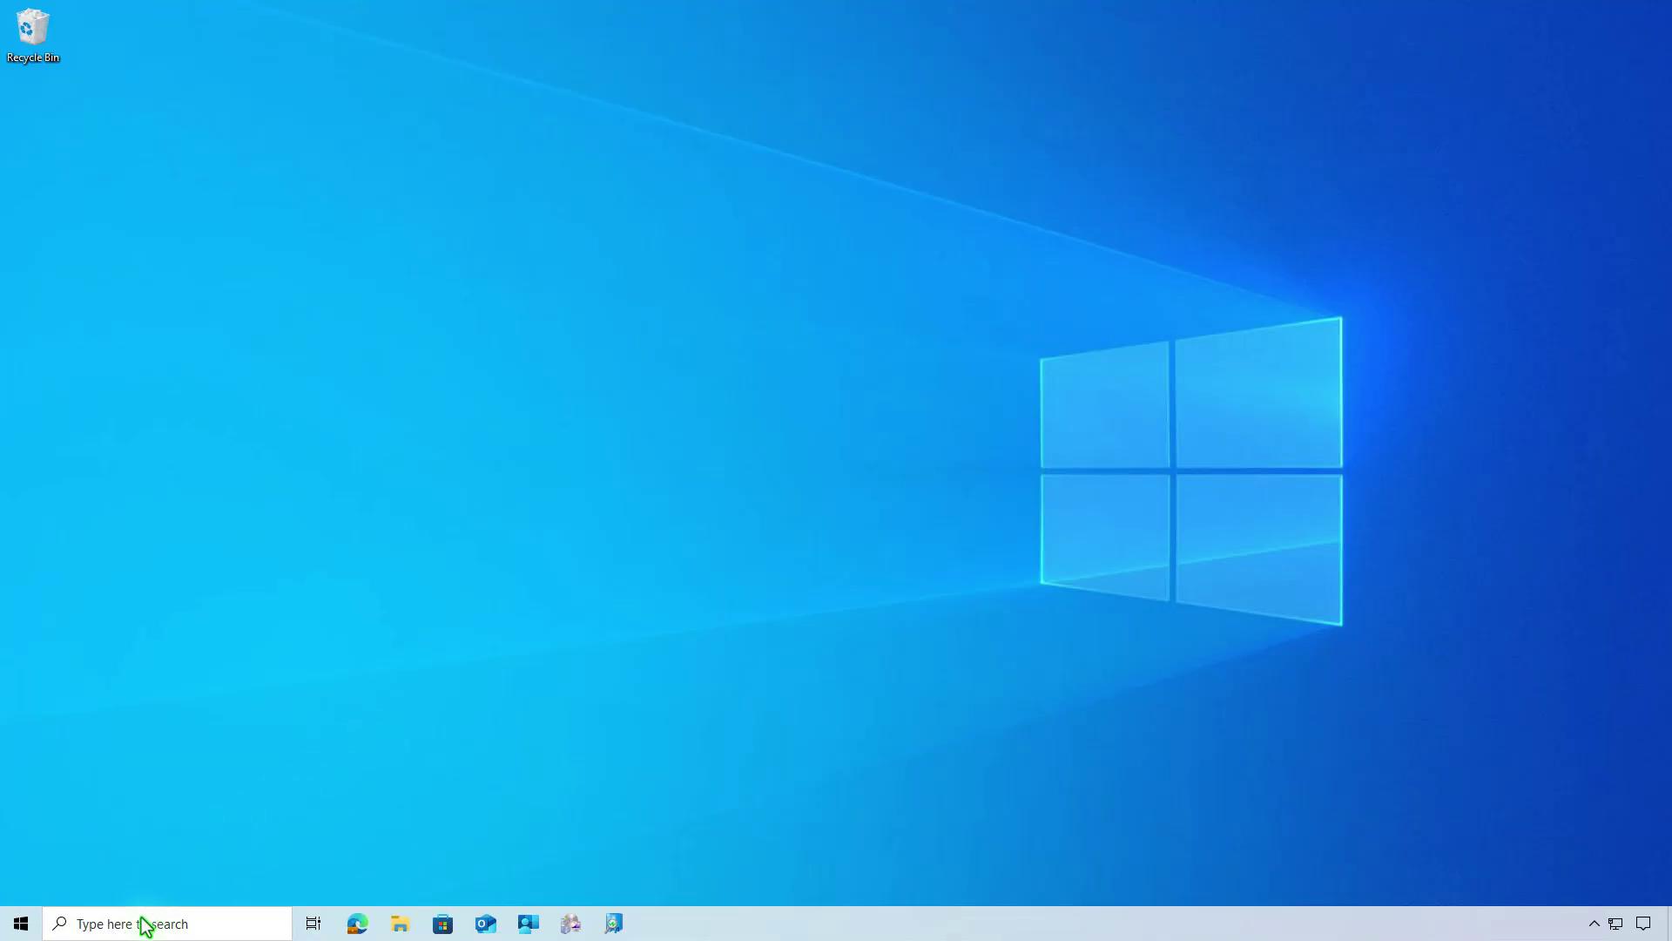
# Open Registry Editor at the pasted Uninstall key and browse its Python subkeys
pyautogui.click(144, 925)
pyautogui.write('regedit')
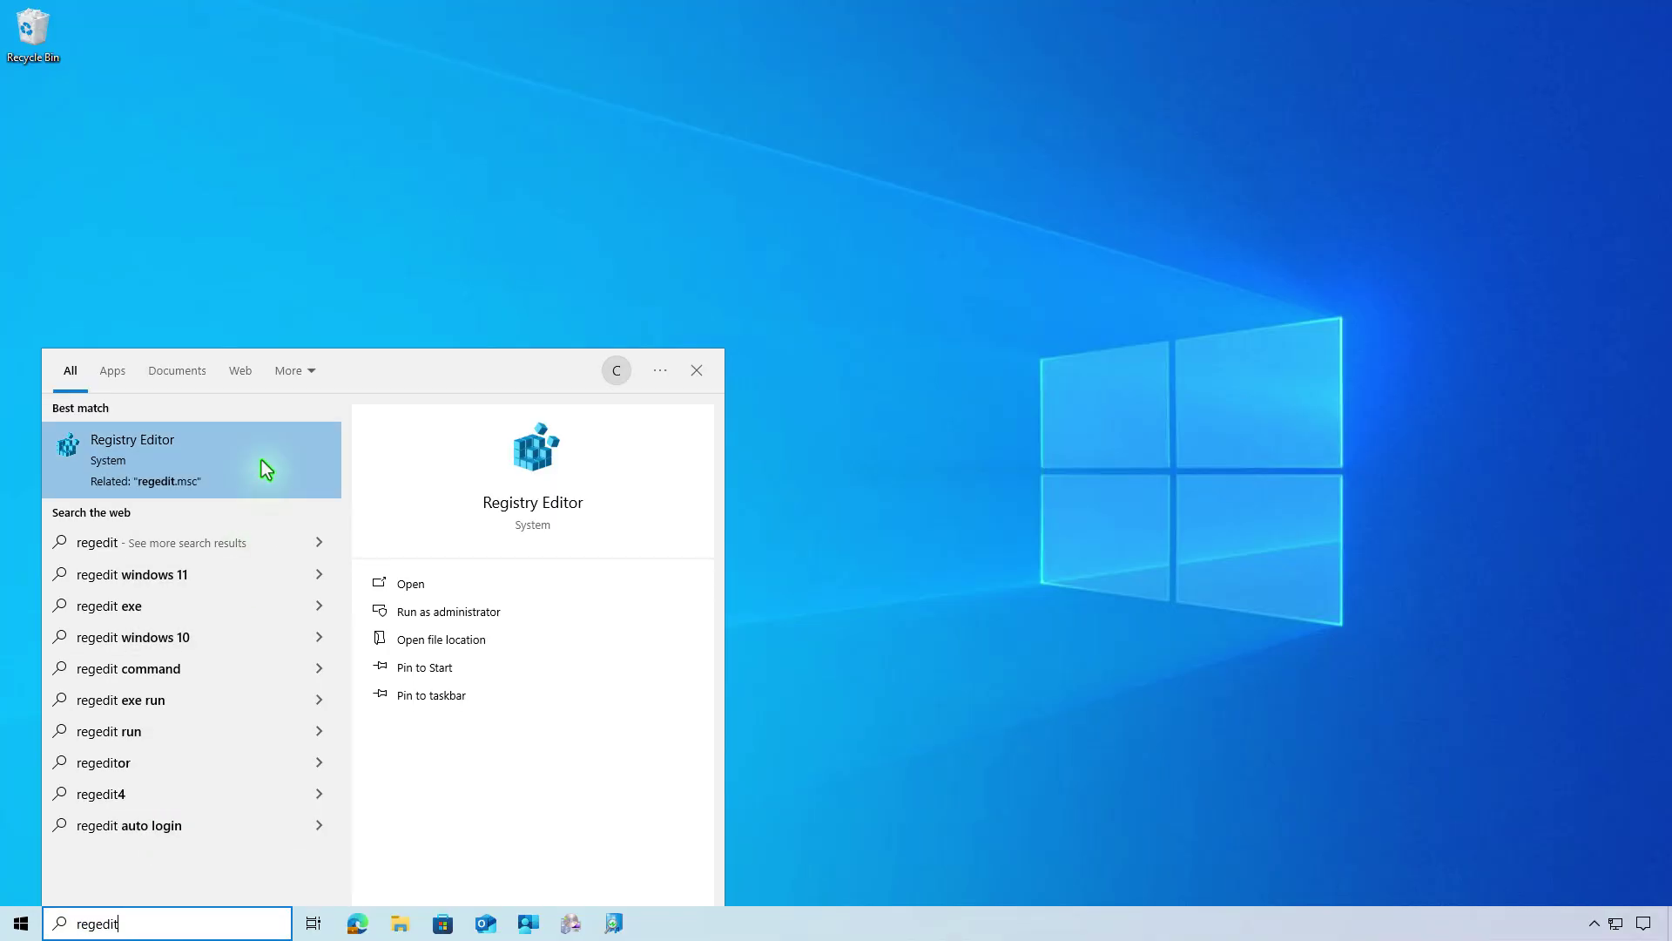
pyautogui.click(262, 461)
pyautogui.click(291, 114)
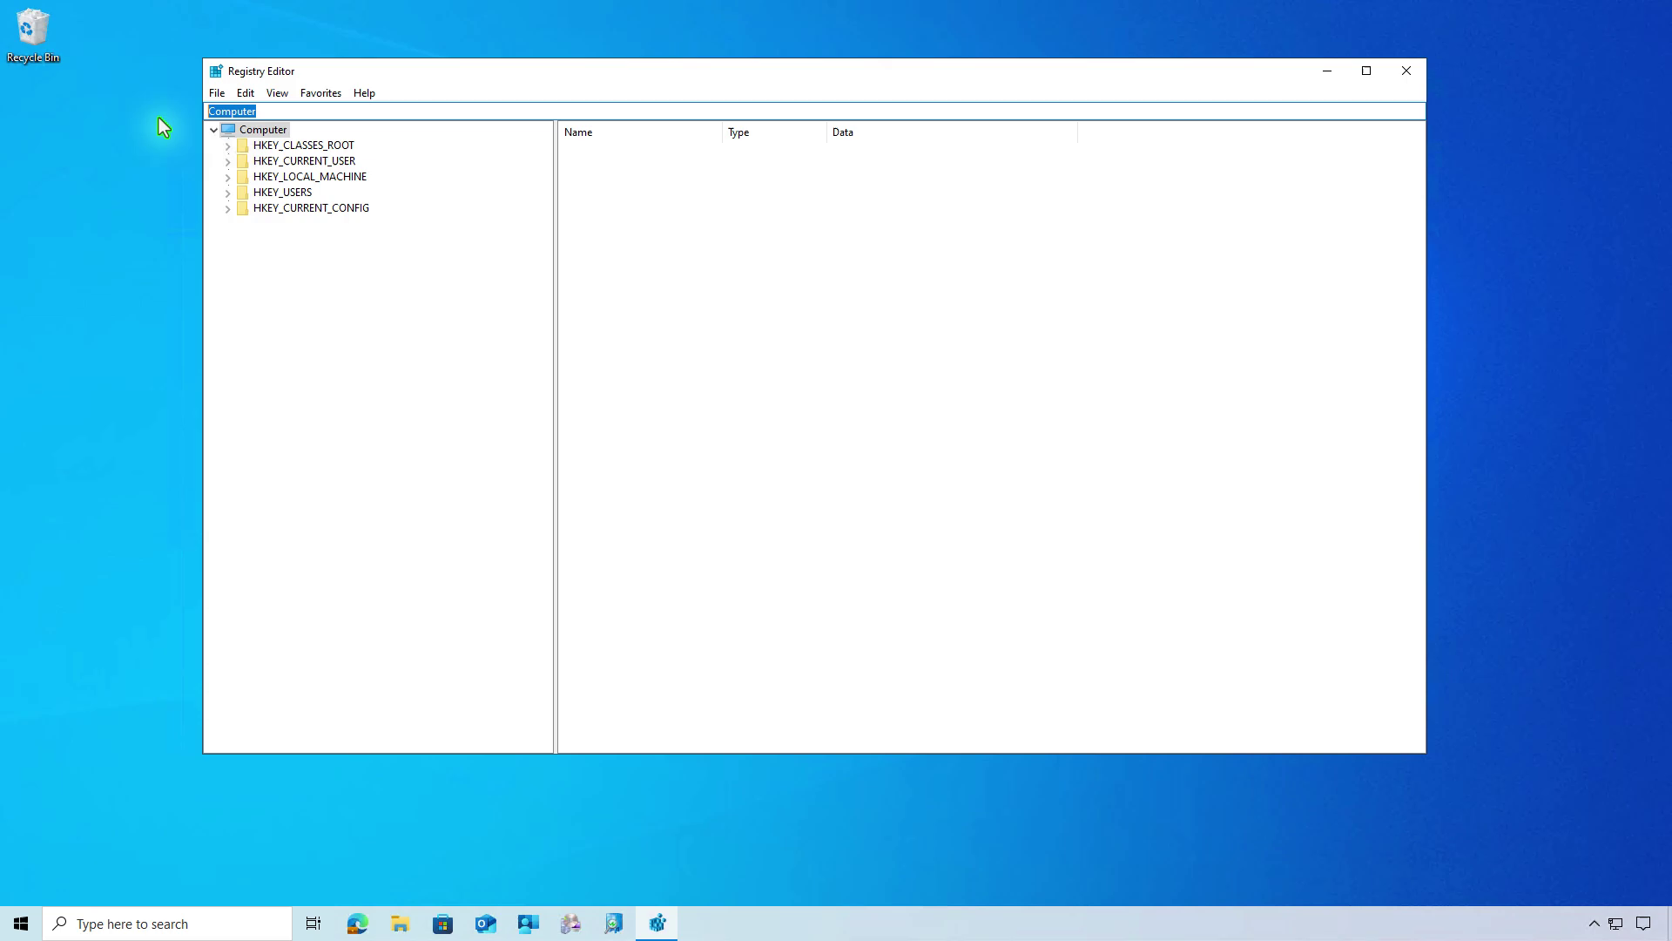
pyautogui.write('HKEY_LOCAL_MACHINE\\SOFTWARE\\Microsoft\\Windows\\CurrentVersion\\Uninstall')
pyautogui.press('Return')
pyautogui.click(444, 211)
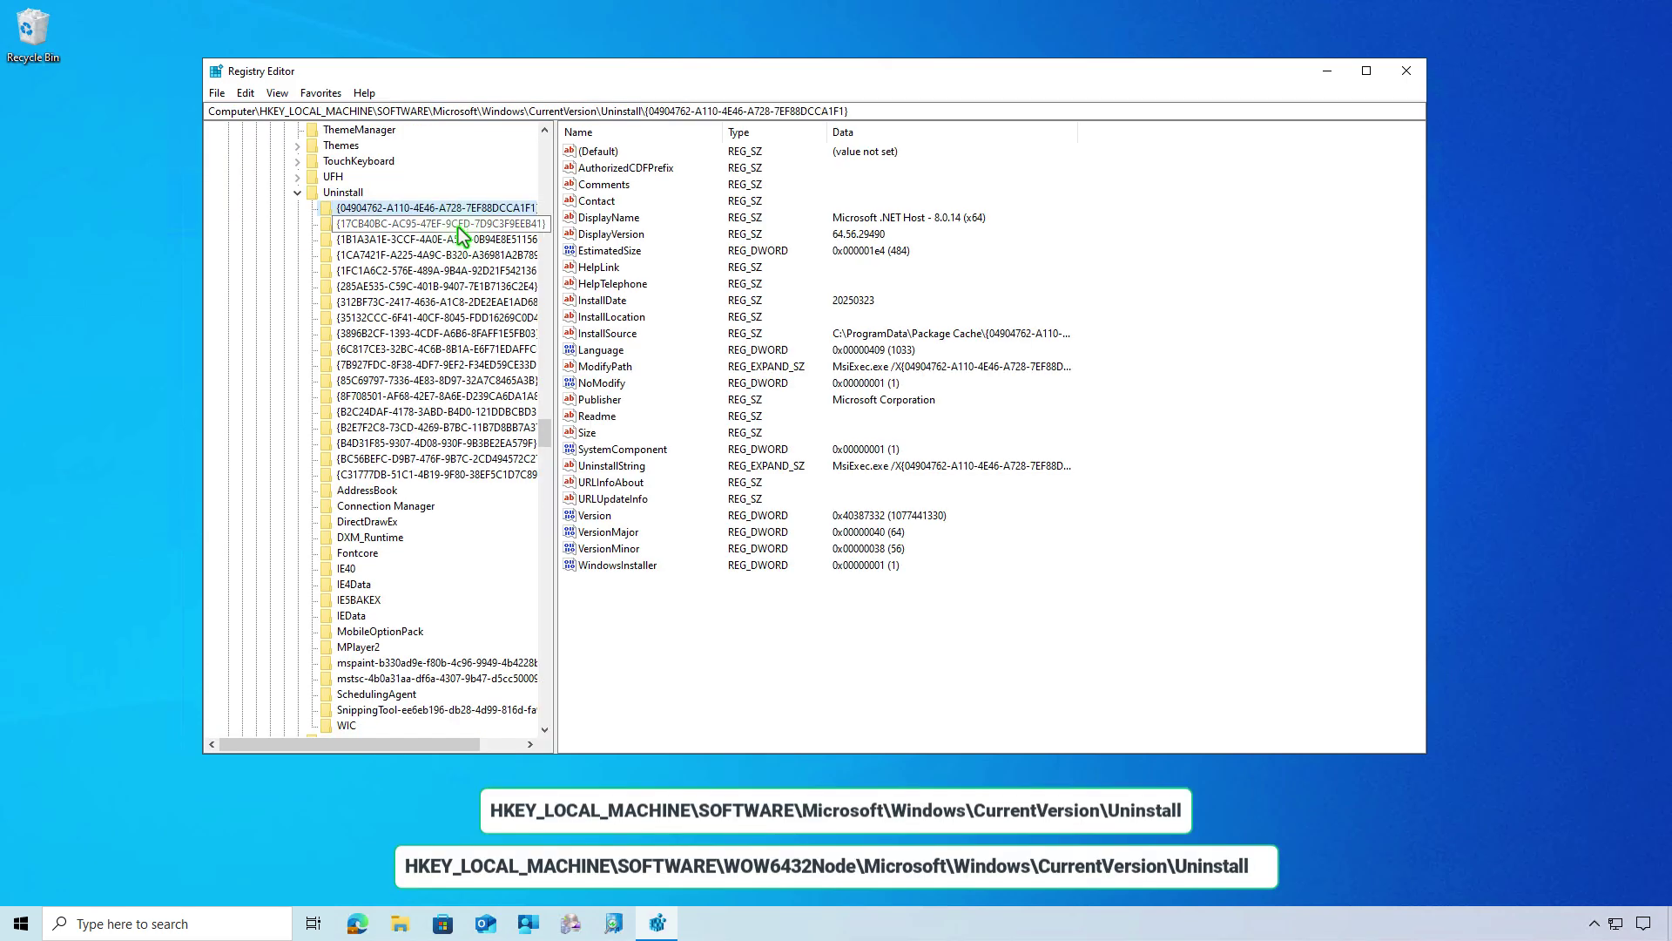
pyautogui.click(457, 226)
pyautogui.click(461, 241)
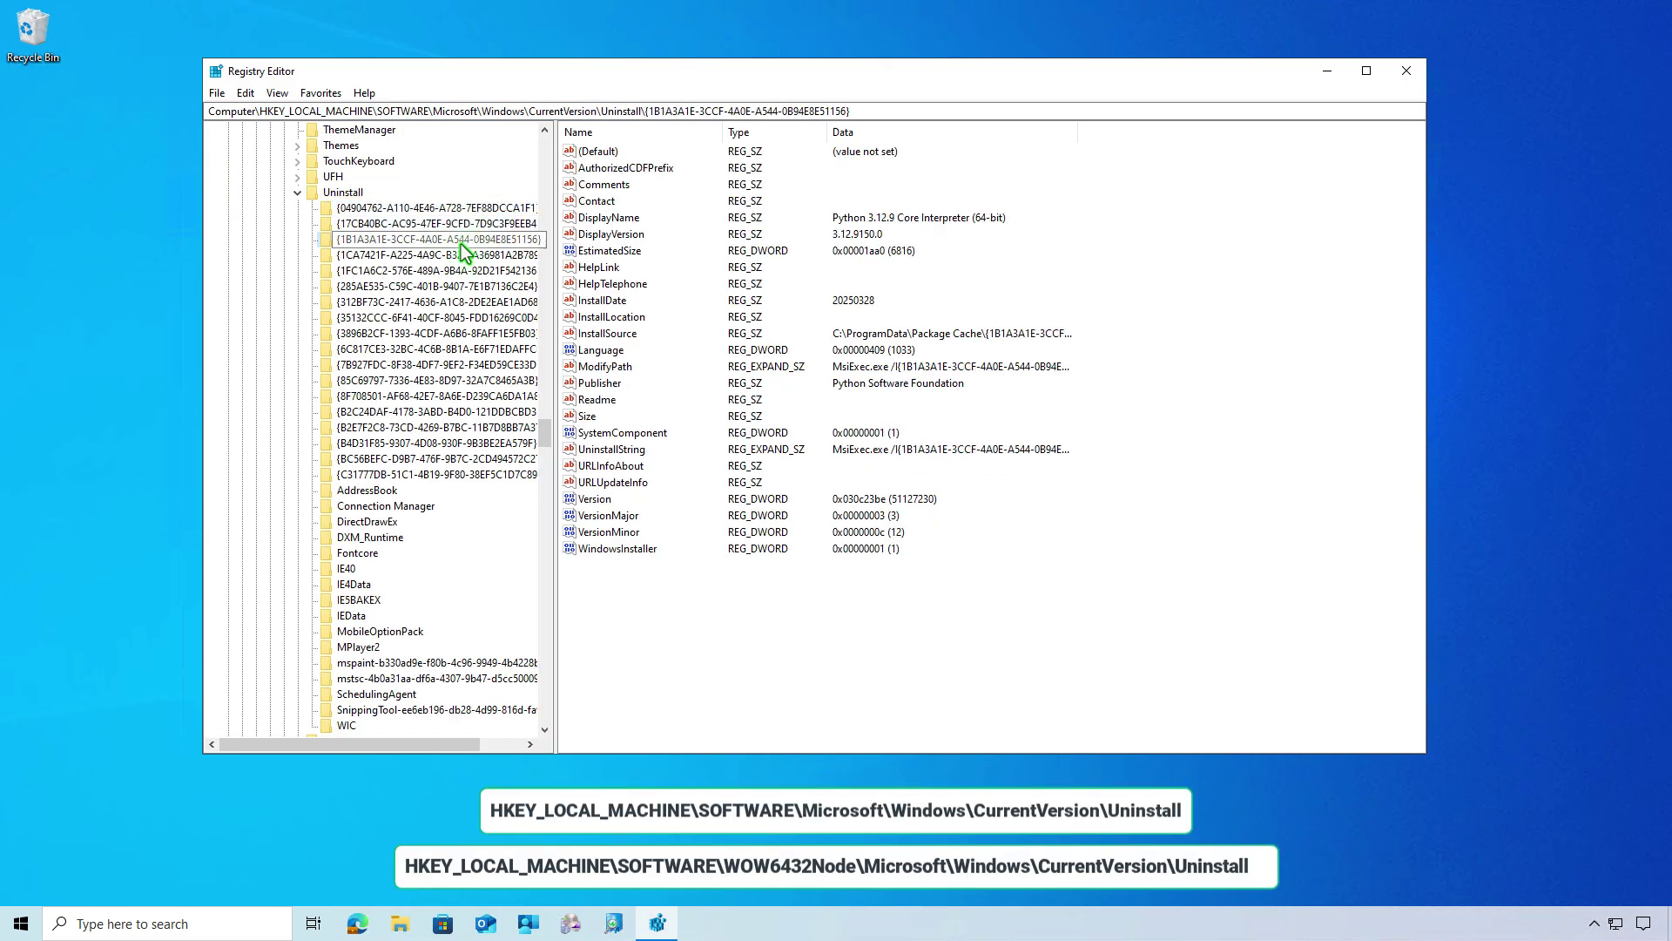
pyautogui.click(464, 224)
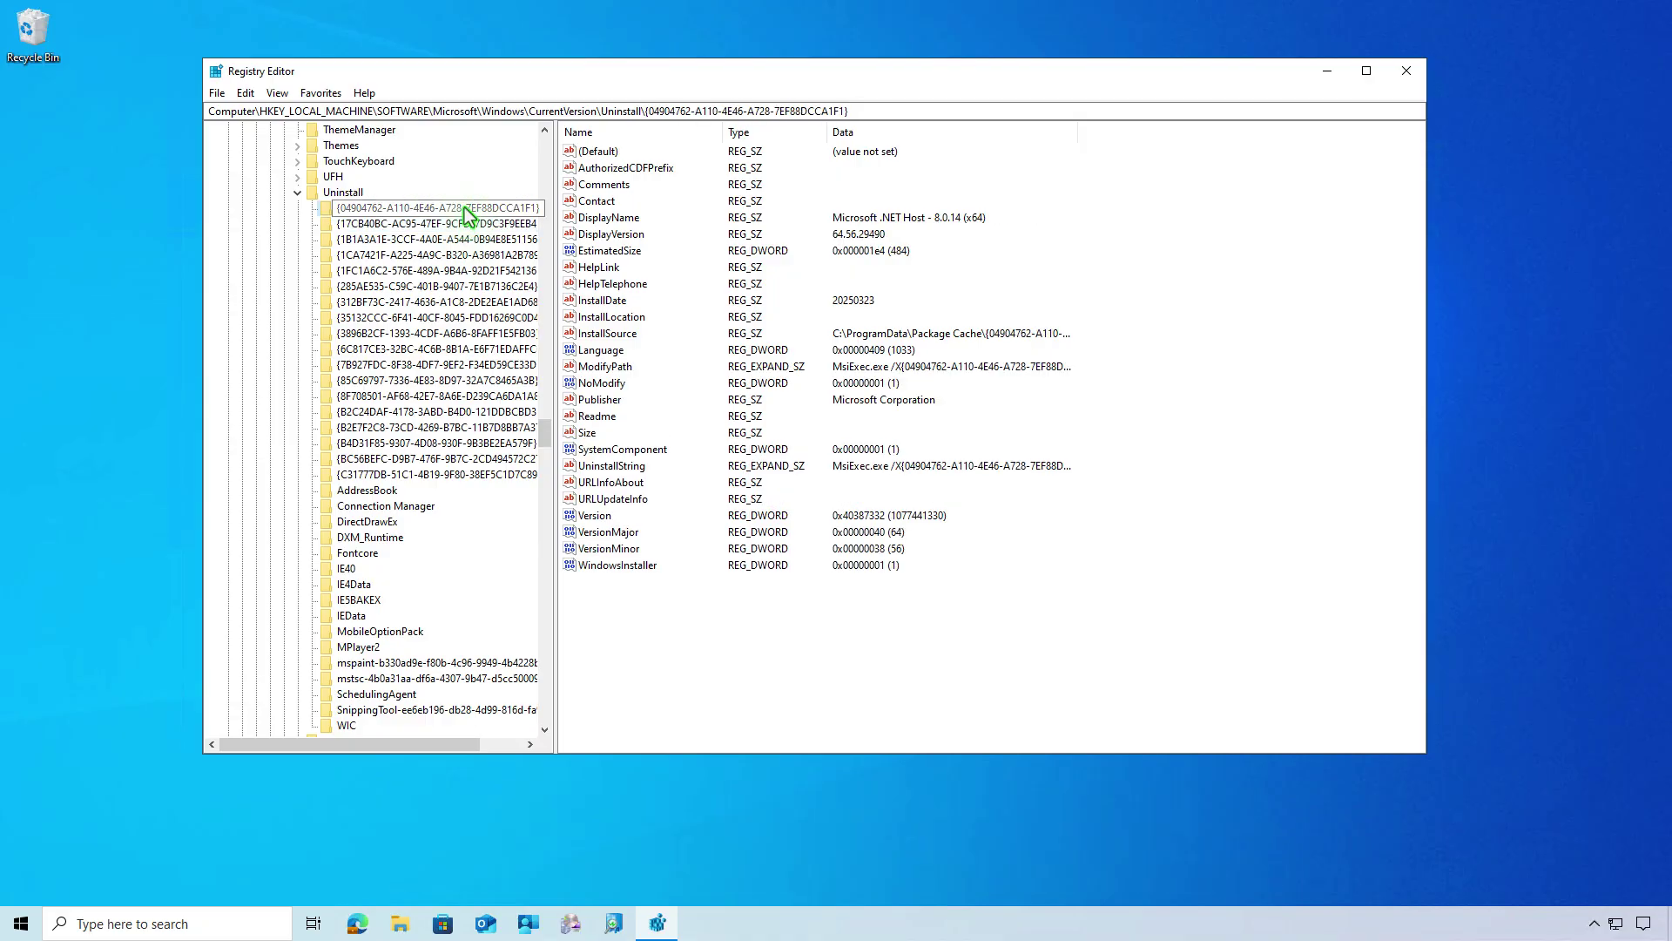
# Copy the Development Libraries {17CB40BC…} UninstallString data and minimize Registry Editor
pyautogui.press('Down')
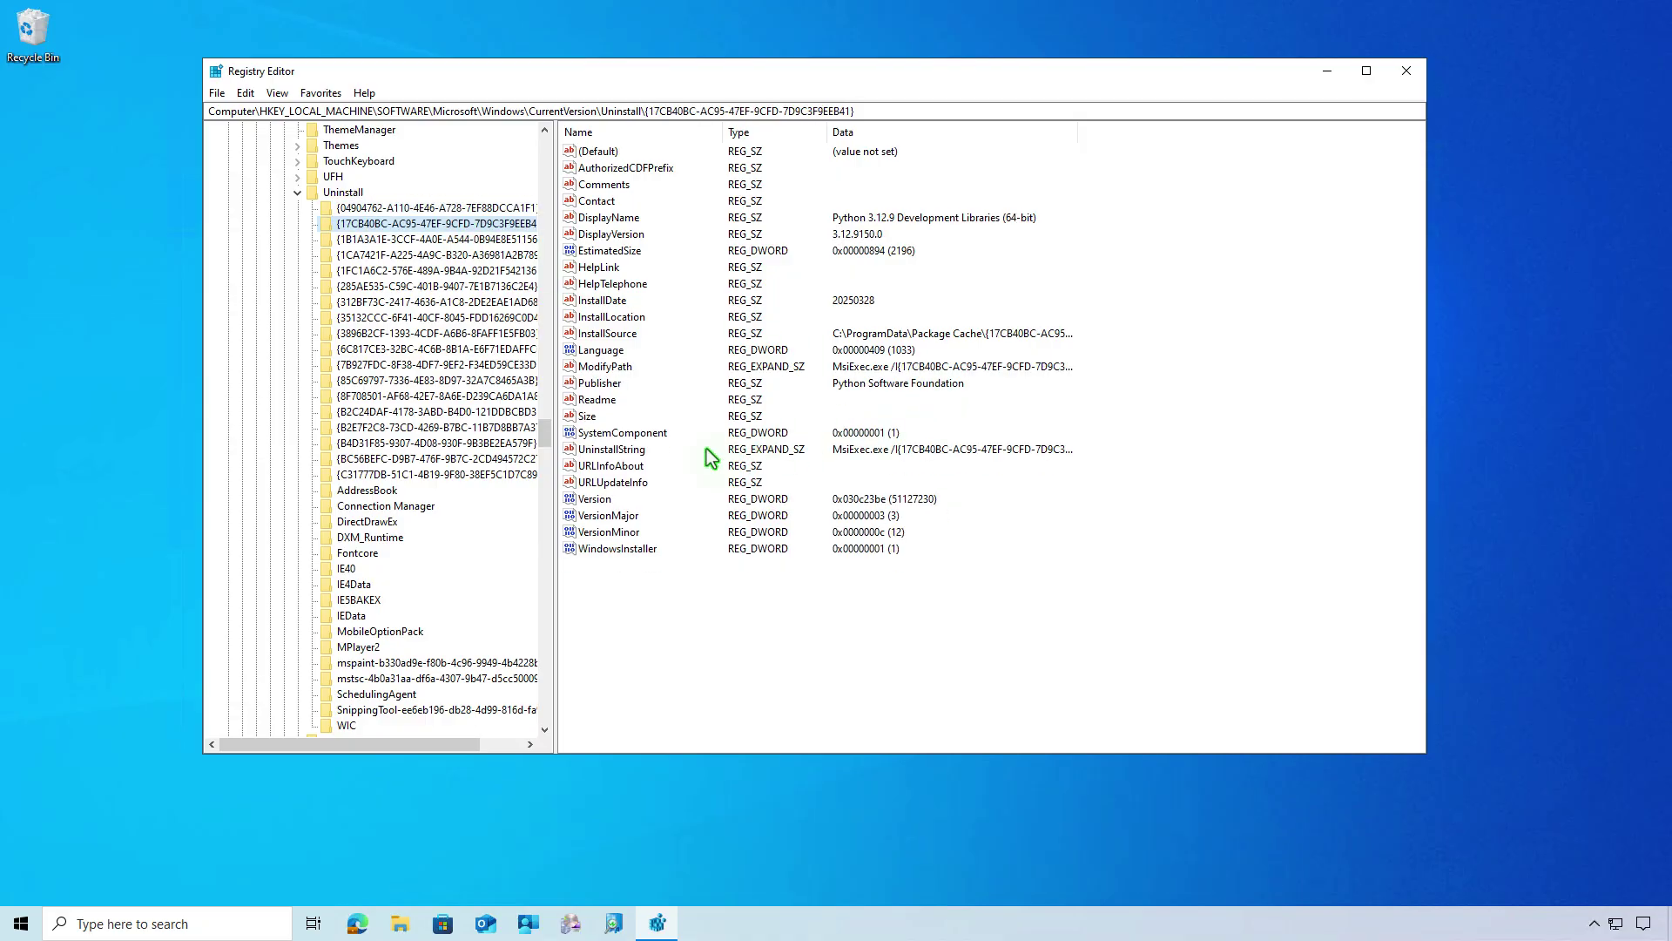
pyautogui.doubleClick(637, 452)
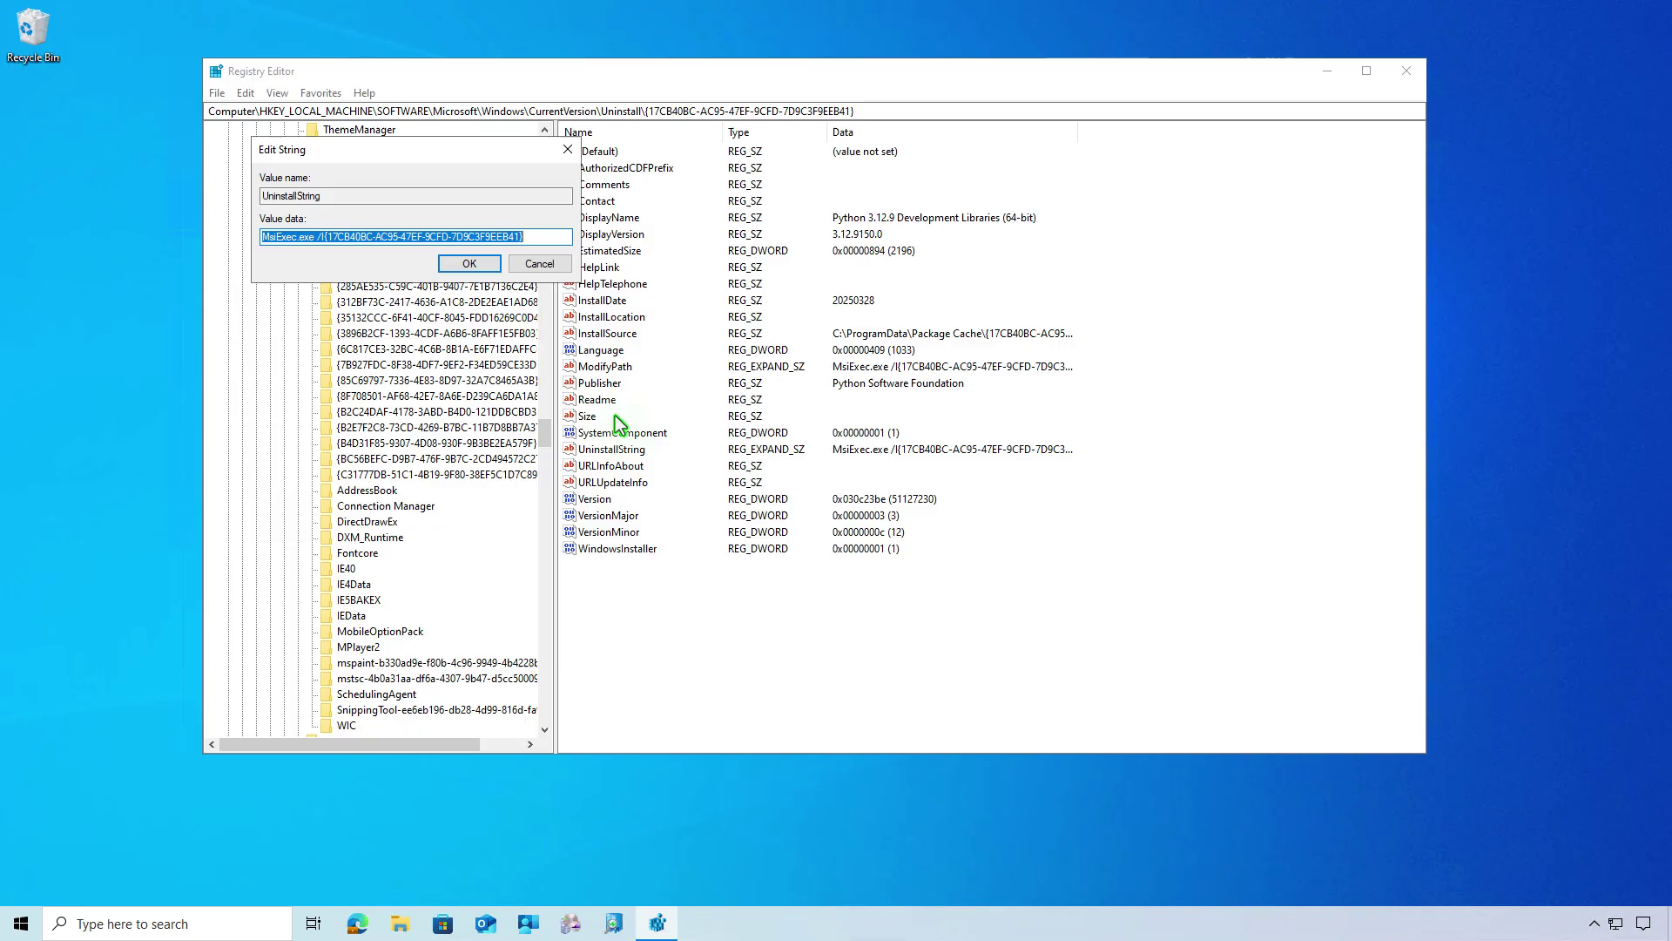
pyautogui.rightClick(534, 241)
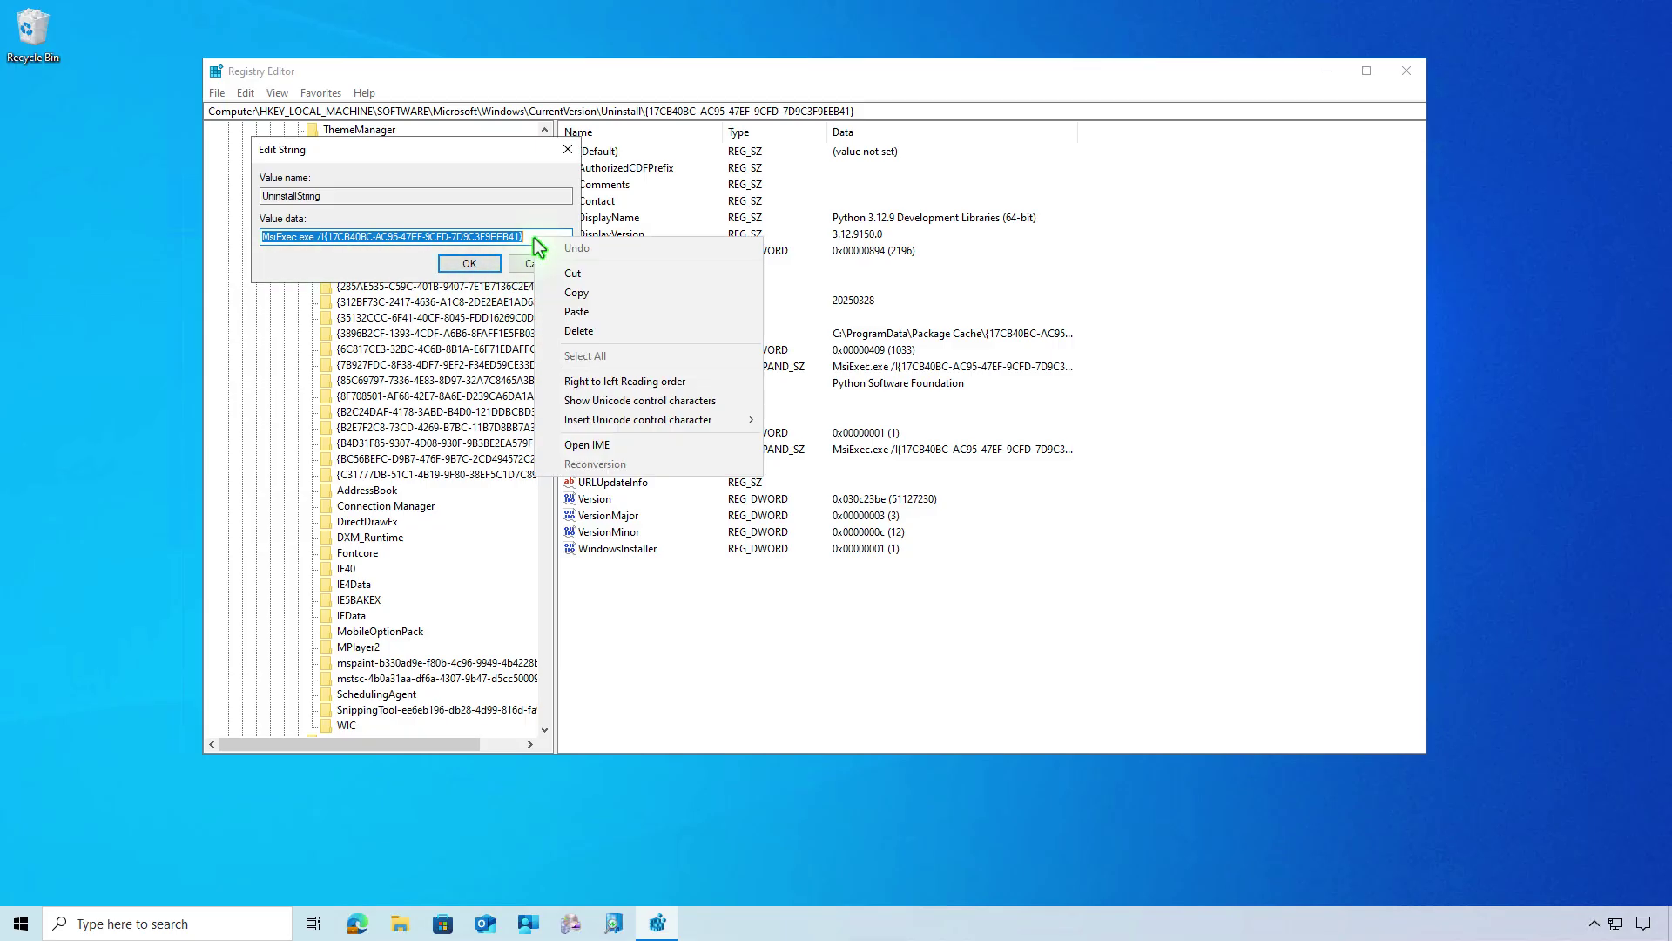
pyautogui.click(576, 295)
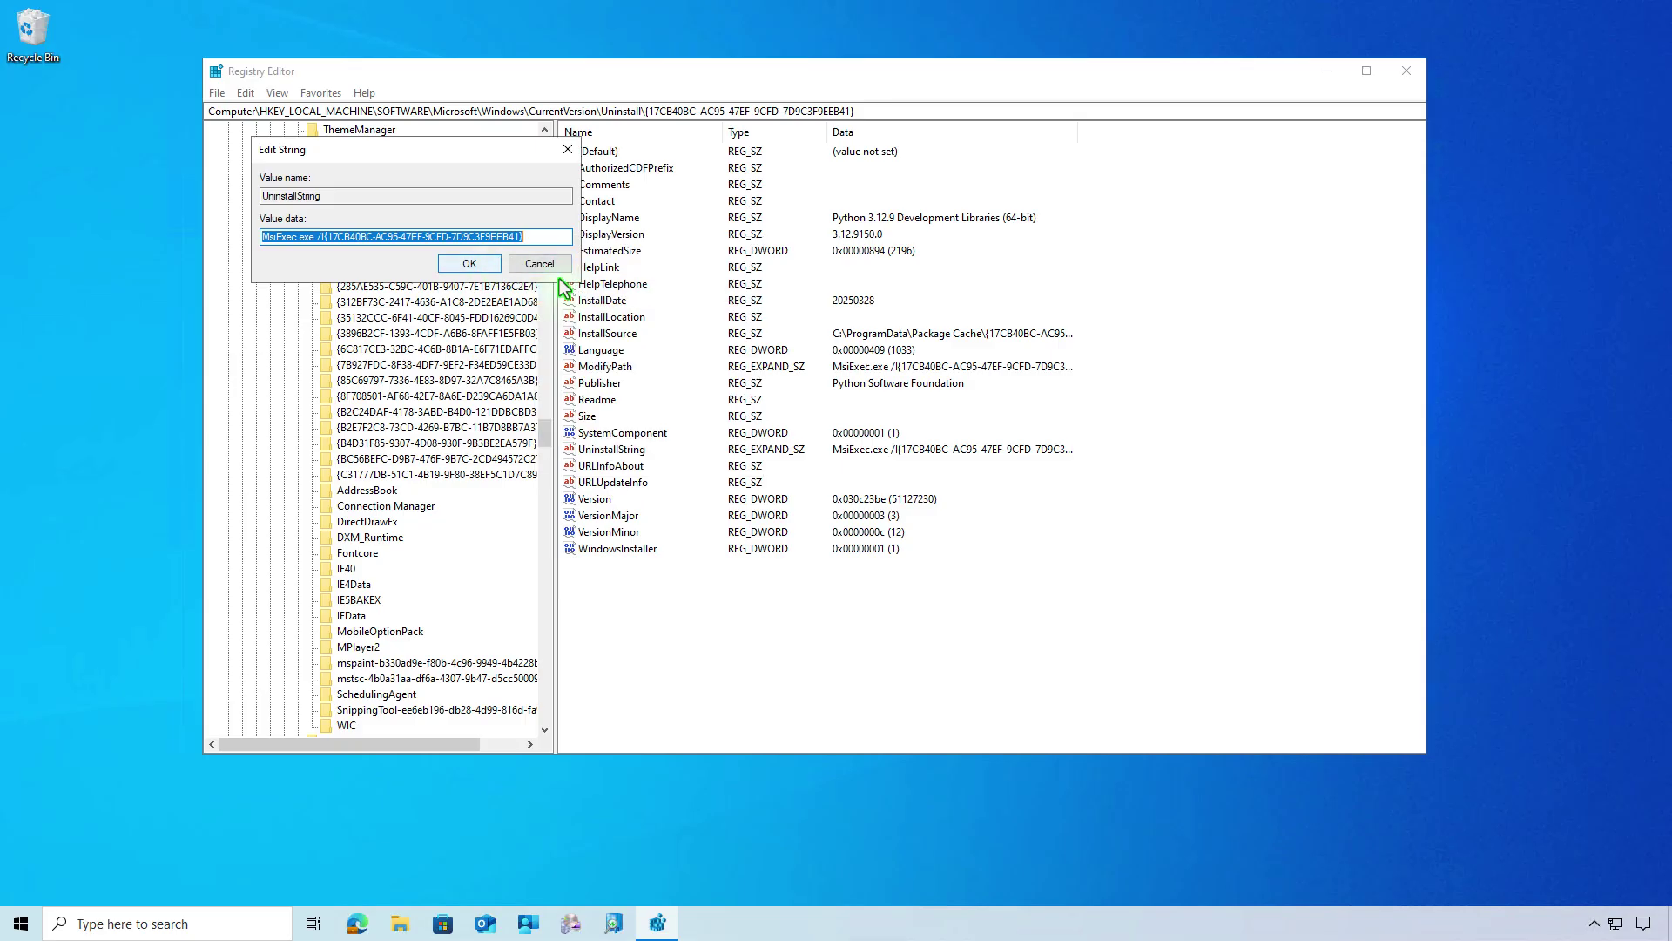
pyautogui.click(495, 266)
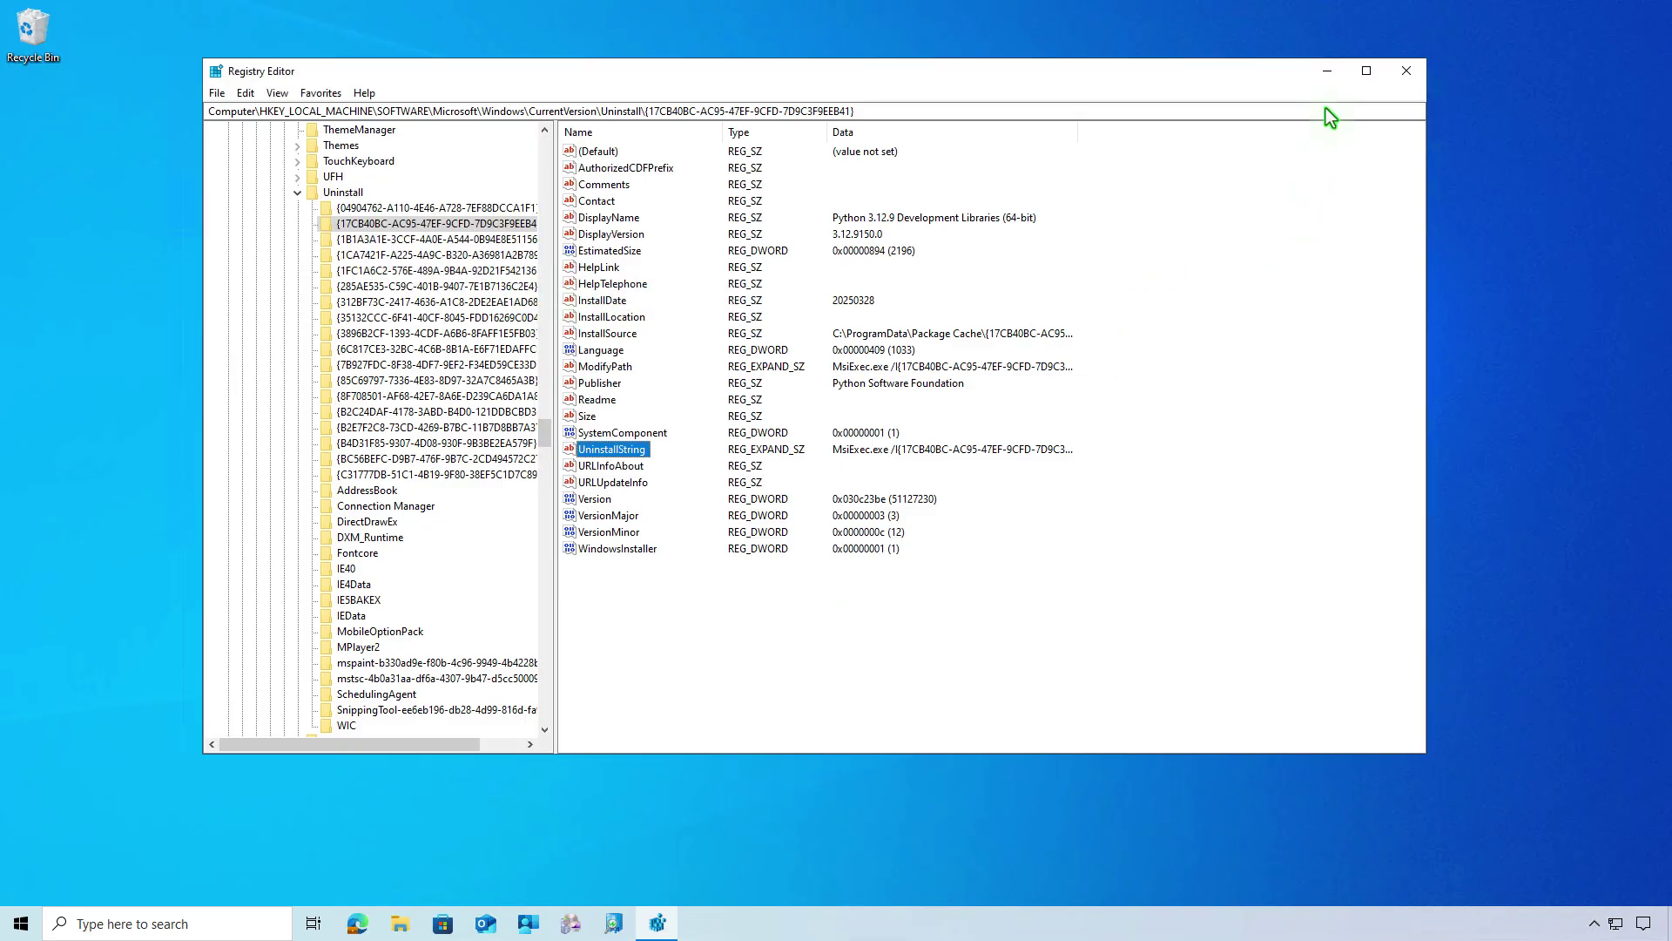
pyautogui.click(1324, 74)
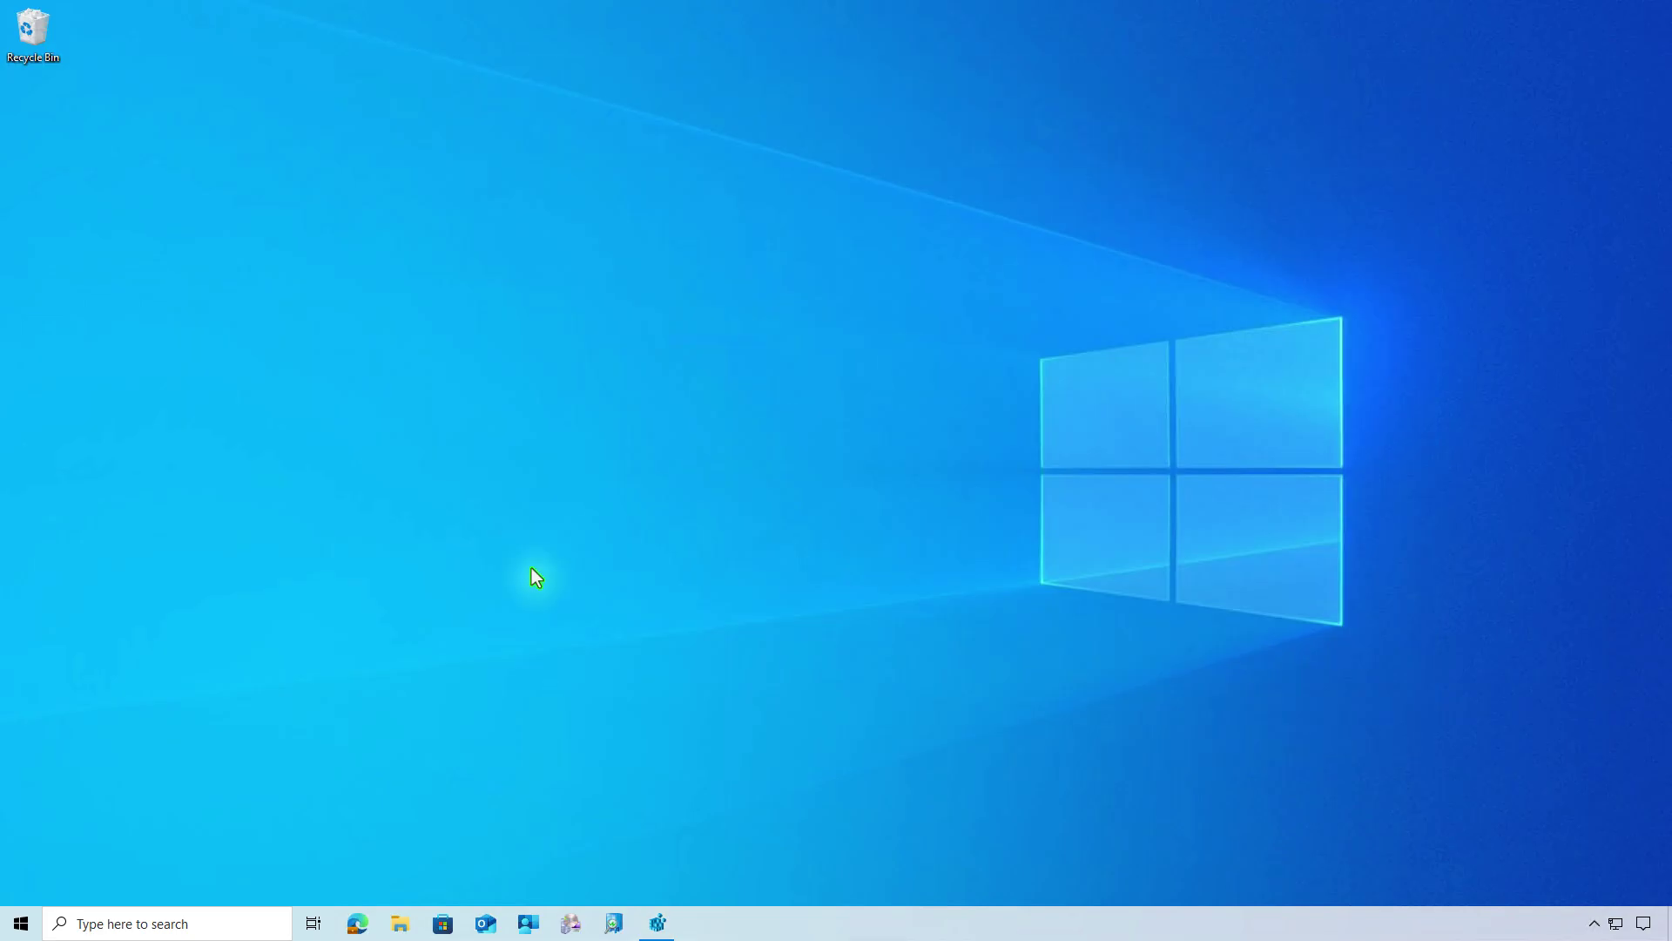
# In admin PowerShell, run MsiExec.exe /I with quoted {17CB40BC-AC95-47EF-9CFD-7D9C3F9EEB41}
pyautogui.rightClick(22, 924)
pyautogui.click(165, 688)
pyautogui.write('MsiExec.exe /I{17CB40BC-AC95-47EF-9CFD-7D9C3F9EEB41}')
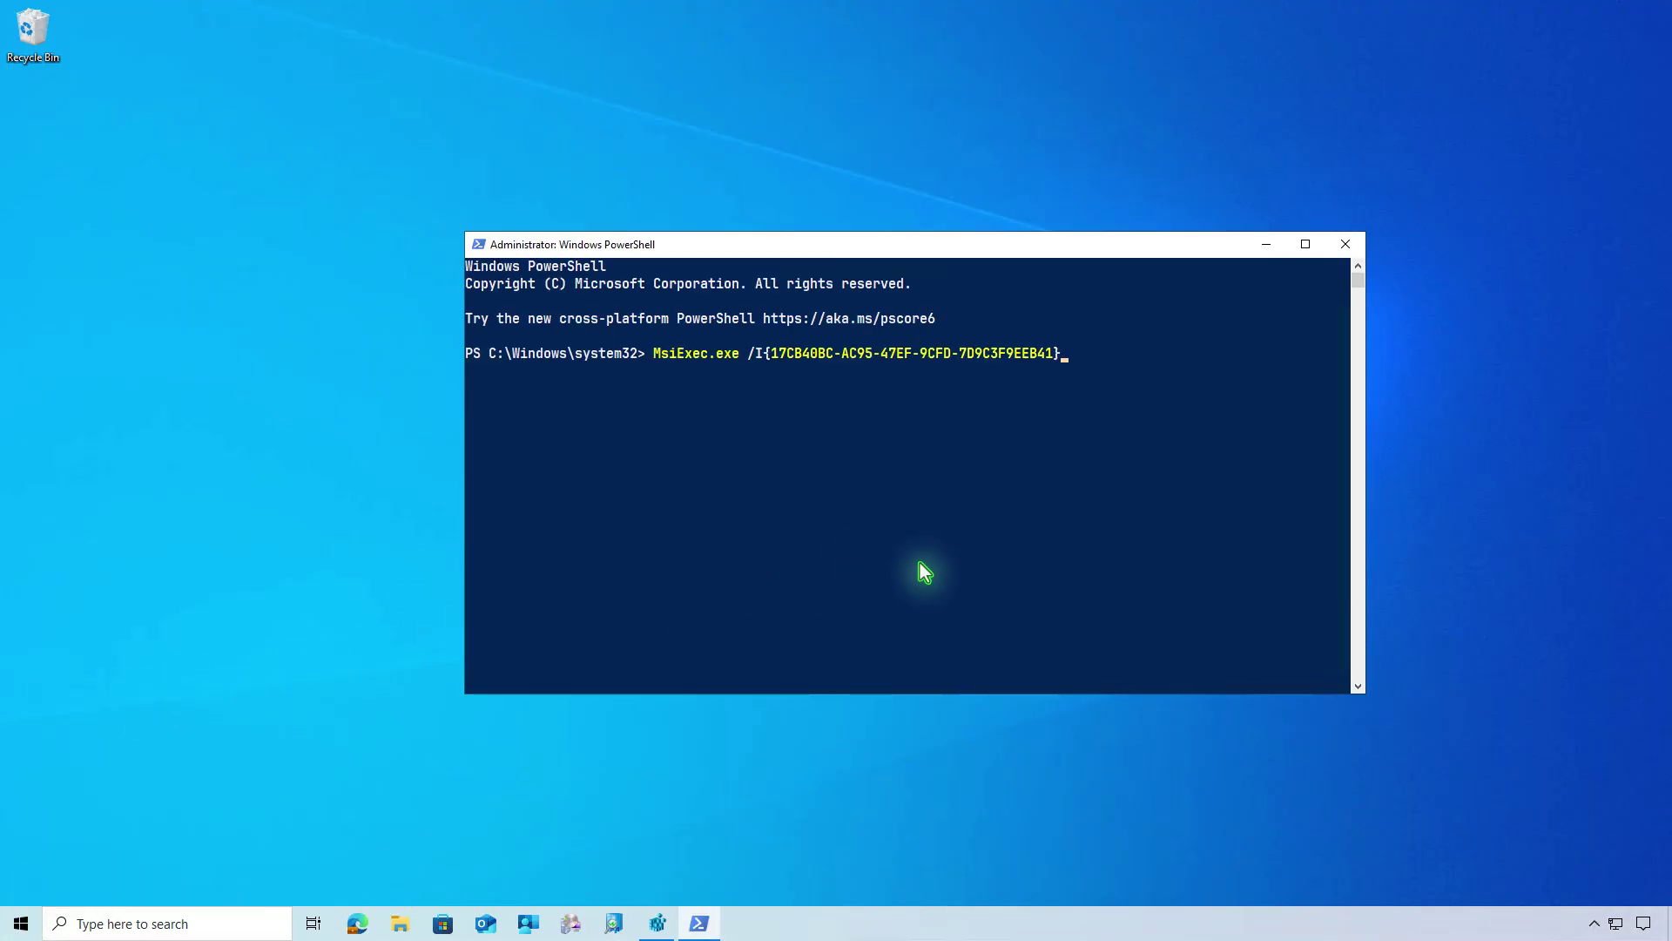
pyautogui.write('"')
pyautogui.press('Left')
pyautogui.press('Left')
pyautogui.press('Left')
pyautogui.press('Left')
pyautogui.press('Left')
pyautogui.press('Left')
pyautogui.press('Left')
pyautogui.press('Left')
pyautogui.press('Left')
pyautogui.press('Left')
pyautogui.press('Left')
pyautogui.press('Left')
pyautogui.press('Left')
pyautogui.press('Left')
pyautogui.write('"')
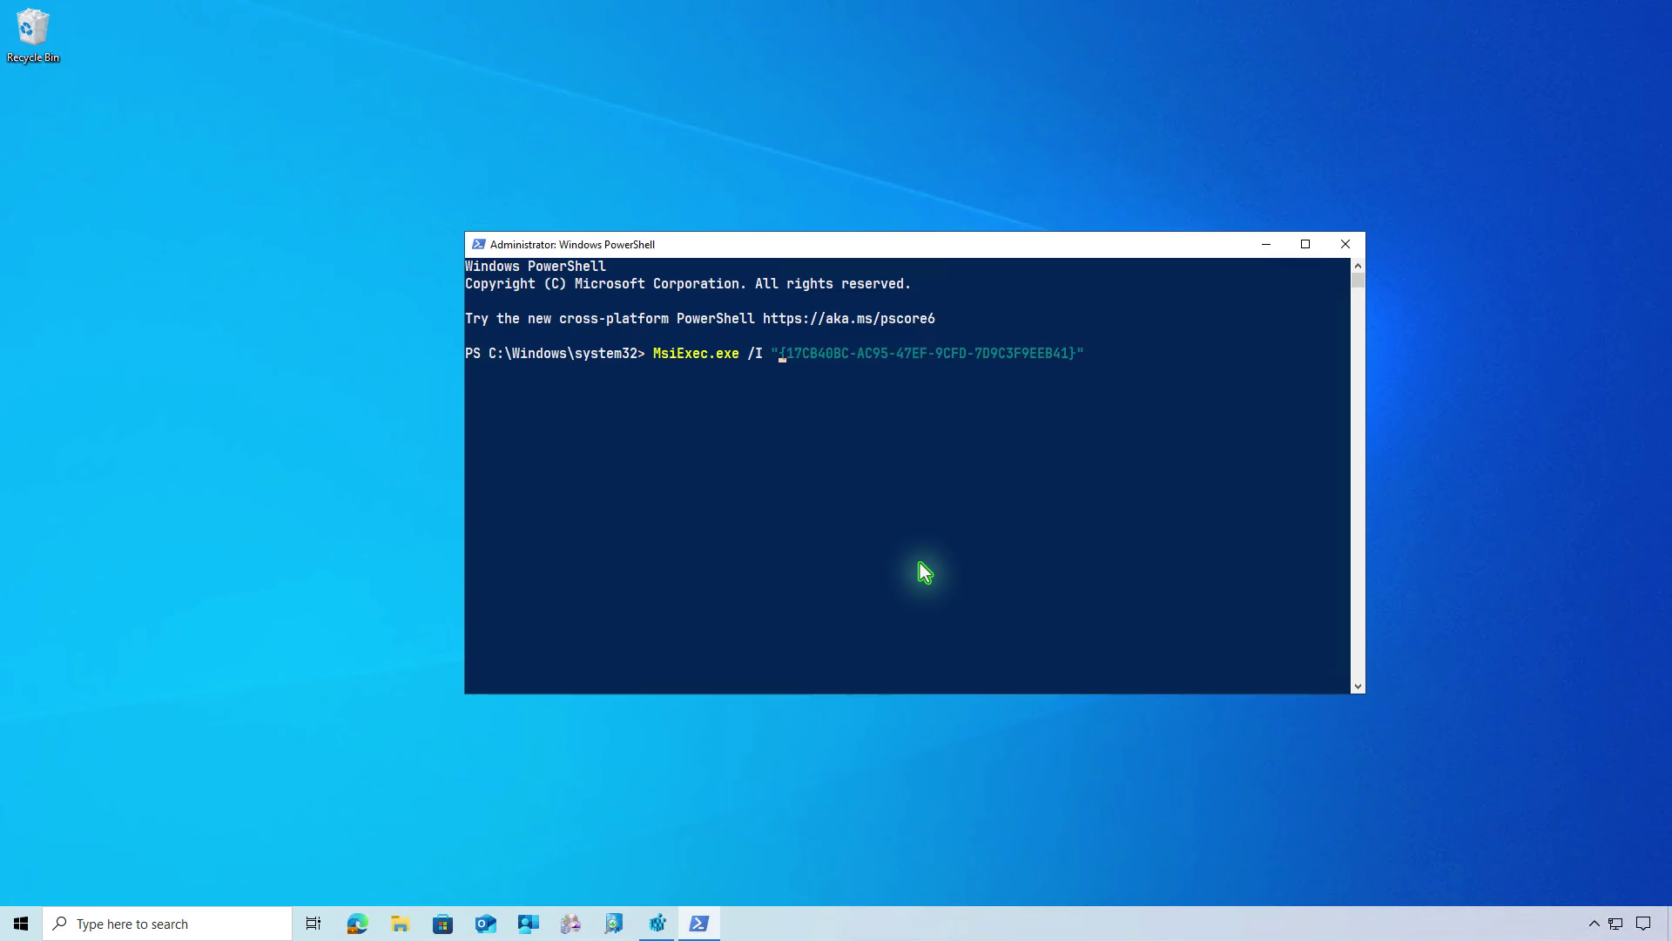
pyautogui.press('Return')
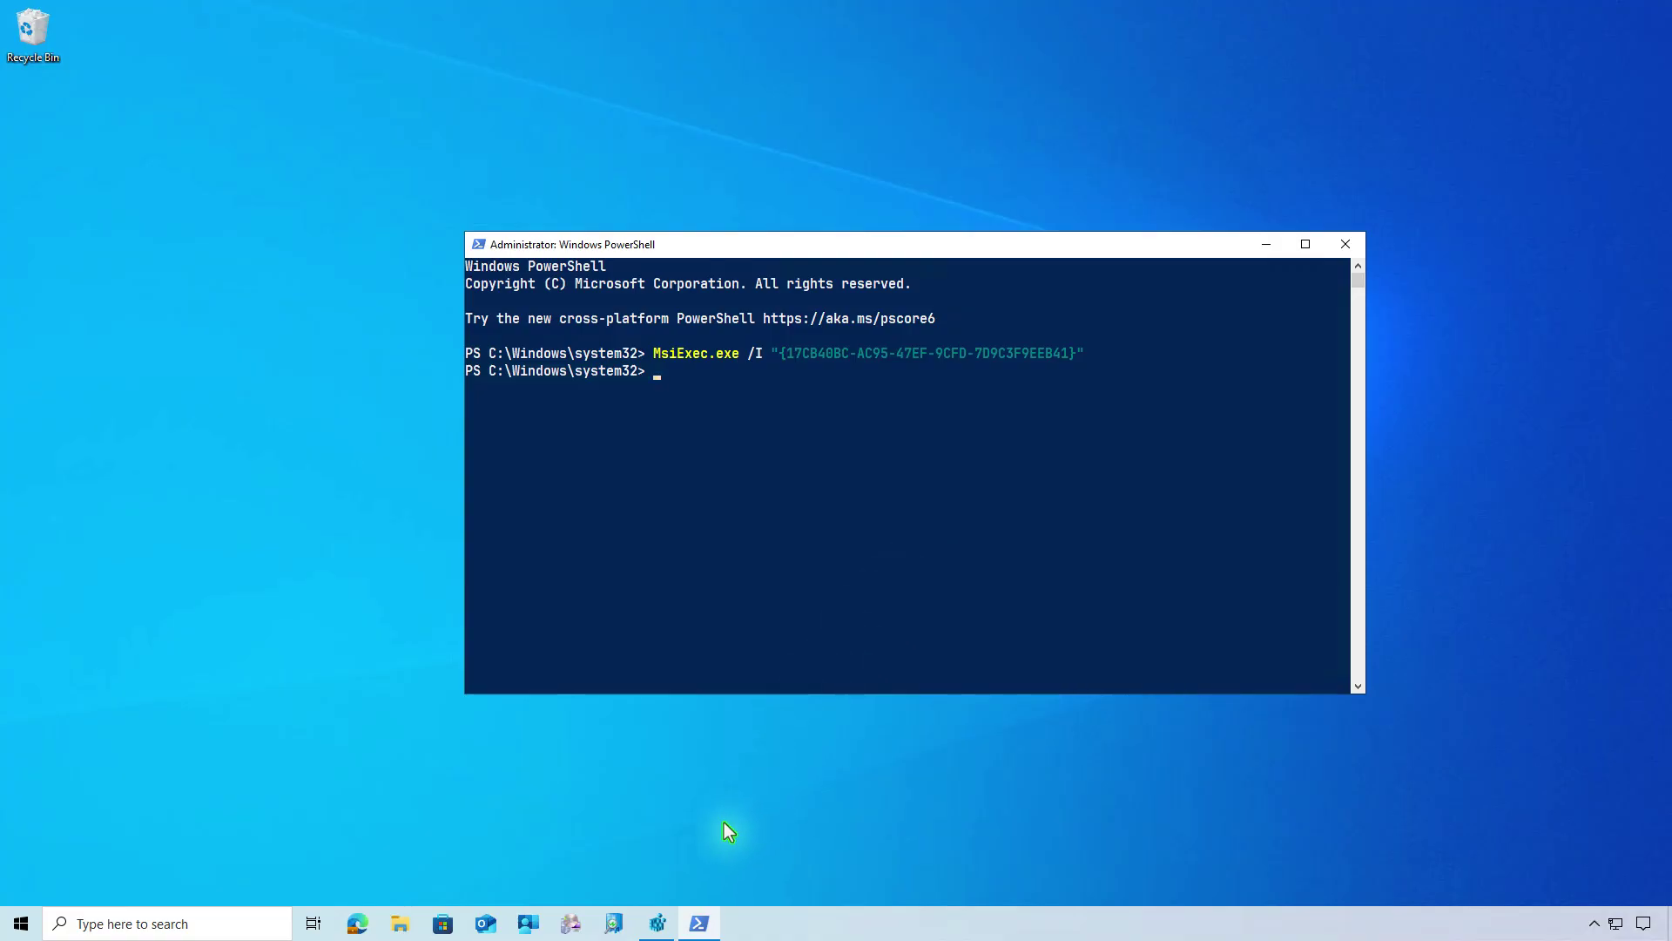
pyautogui.click(657, 924)
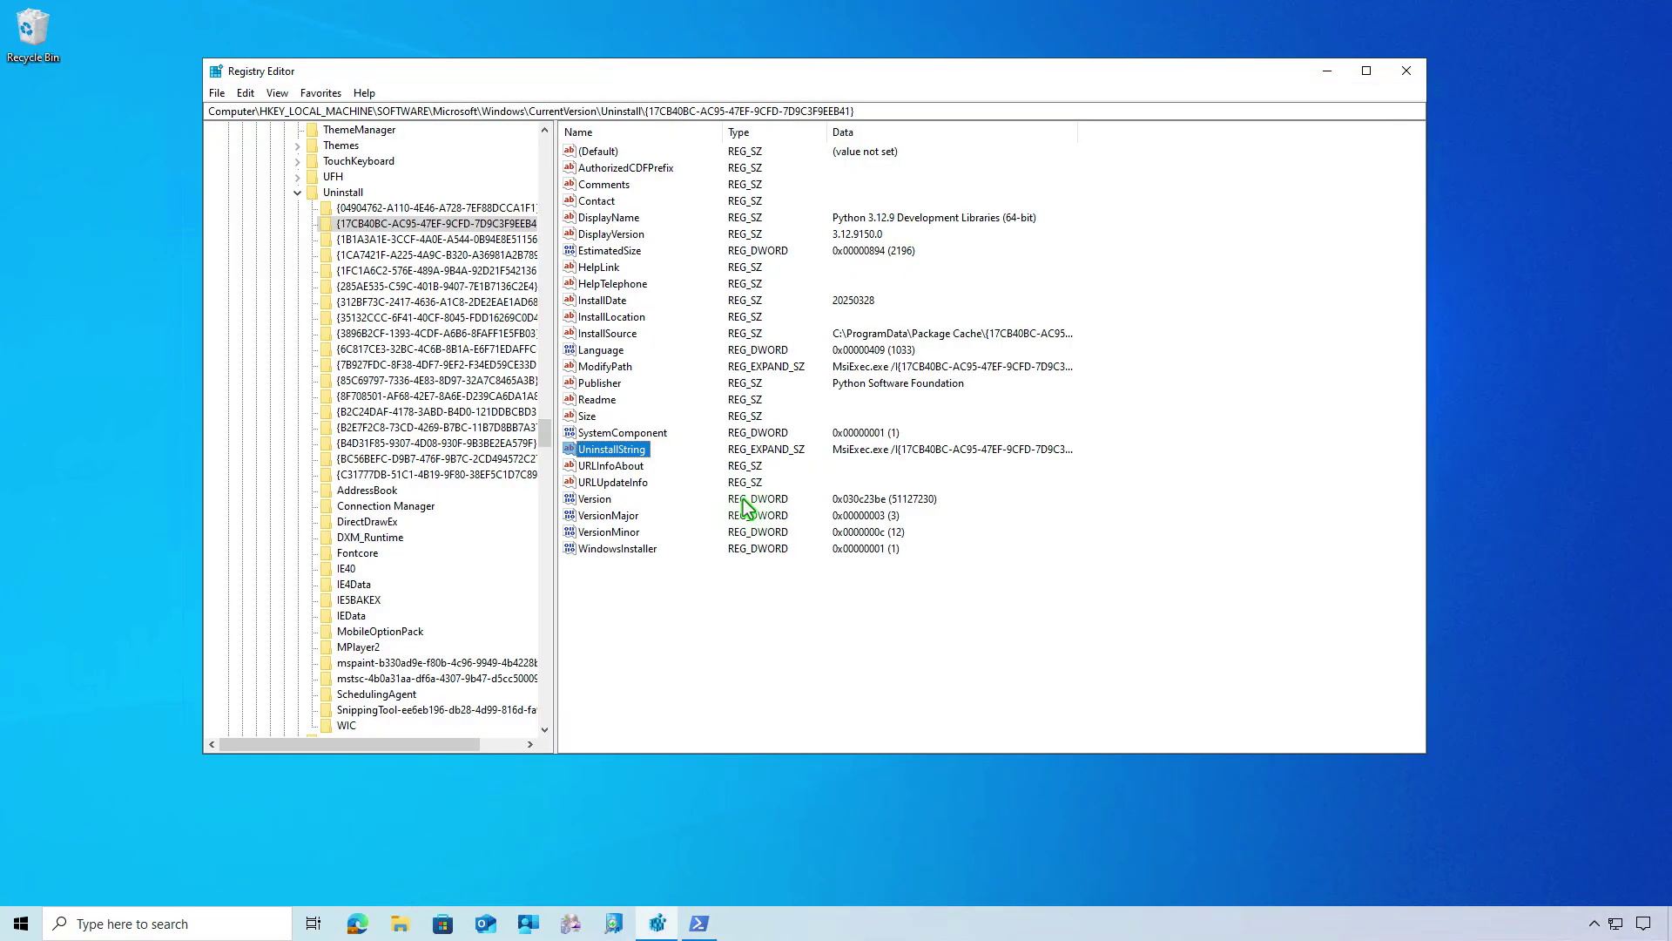
# Paste MsiExec.exe /I{1B1A3A1E-3CCF-4A0E-A544-0B94E8E51156} from key {1B1A3A1E-…} into PowerShell
pyautogui.click(504, 241)
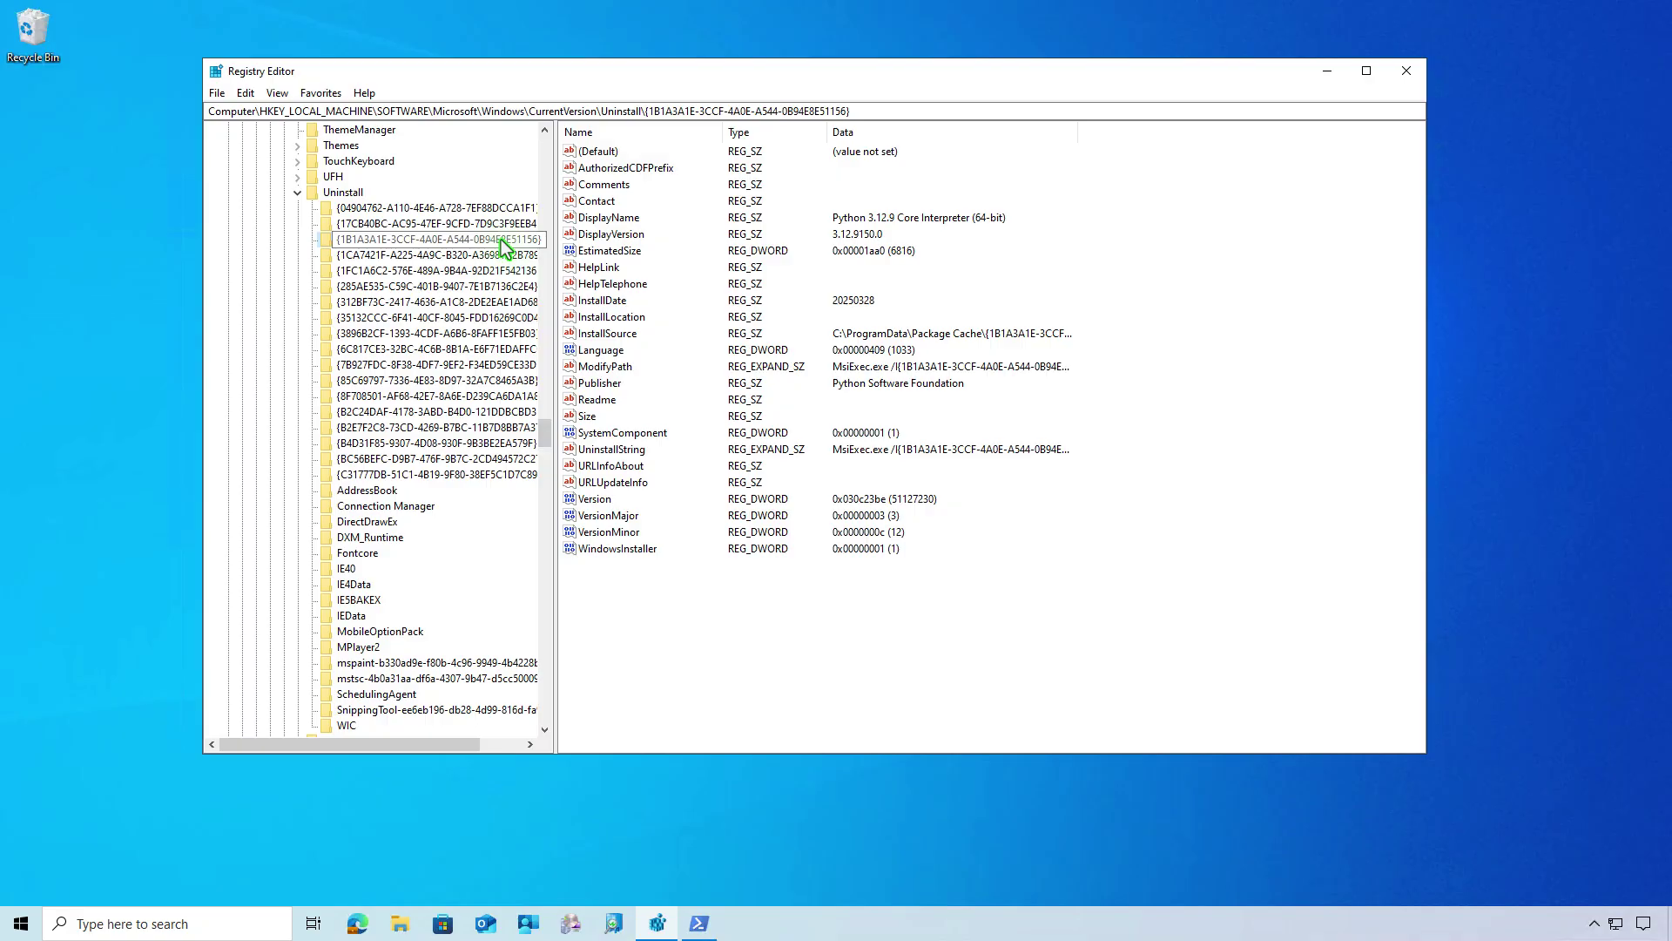
pyautogui.doubleClick(621, 449)
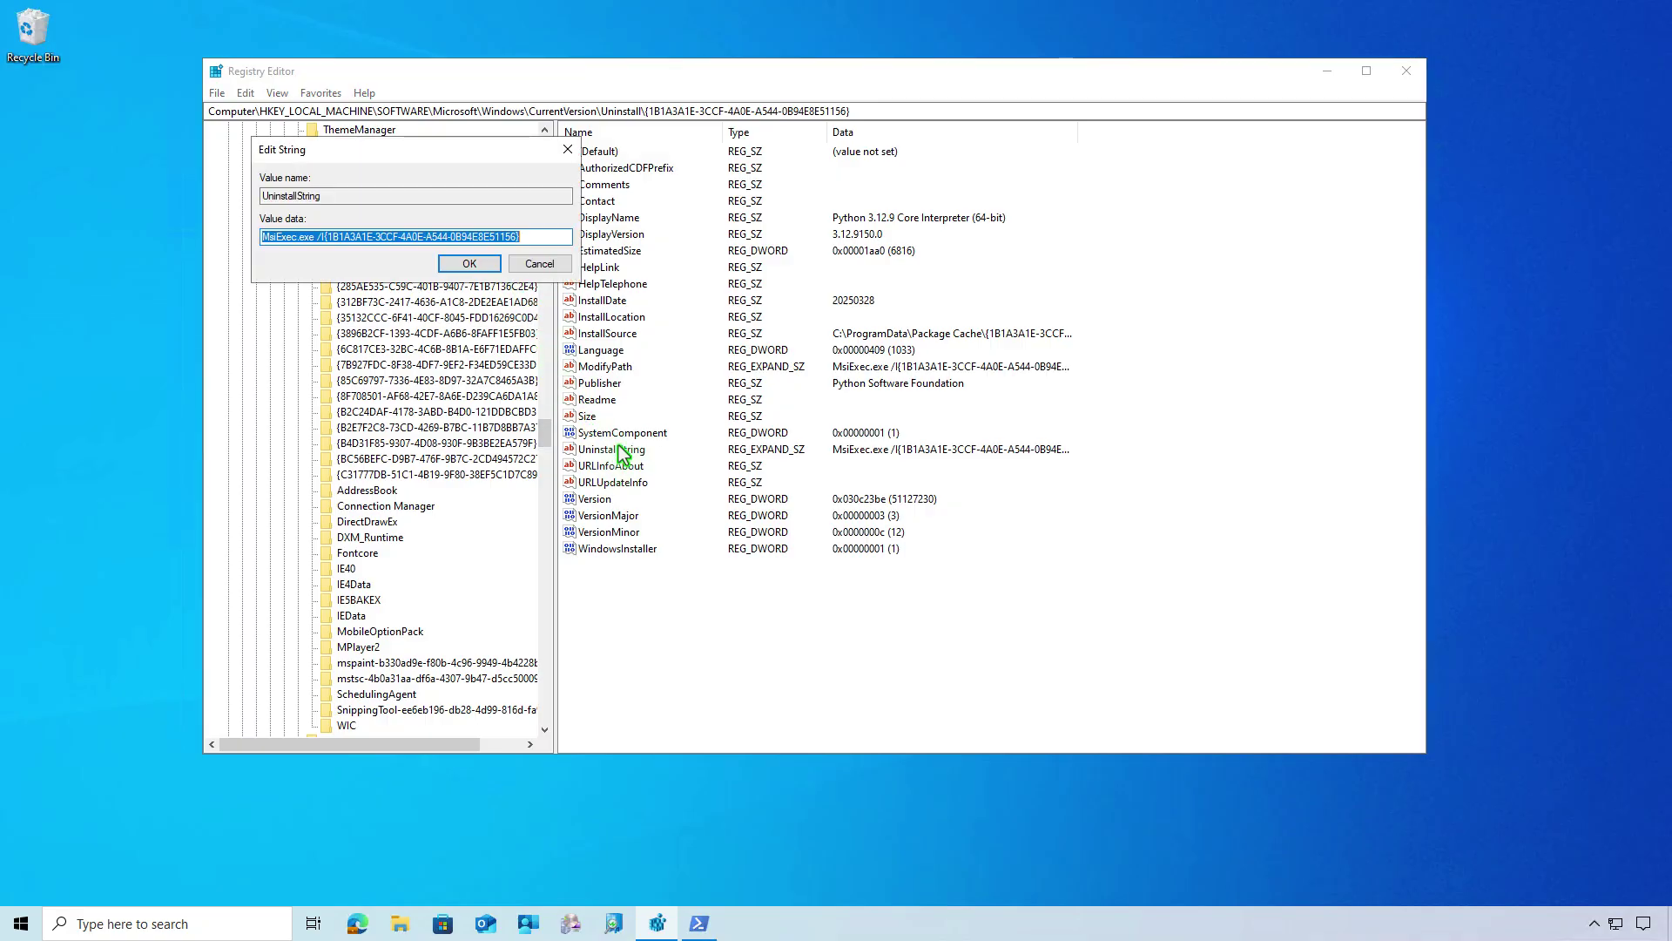
pyautogui.rightClick(517, 239)
pyautogui.click(555, 295)
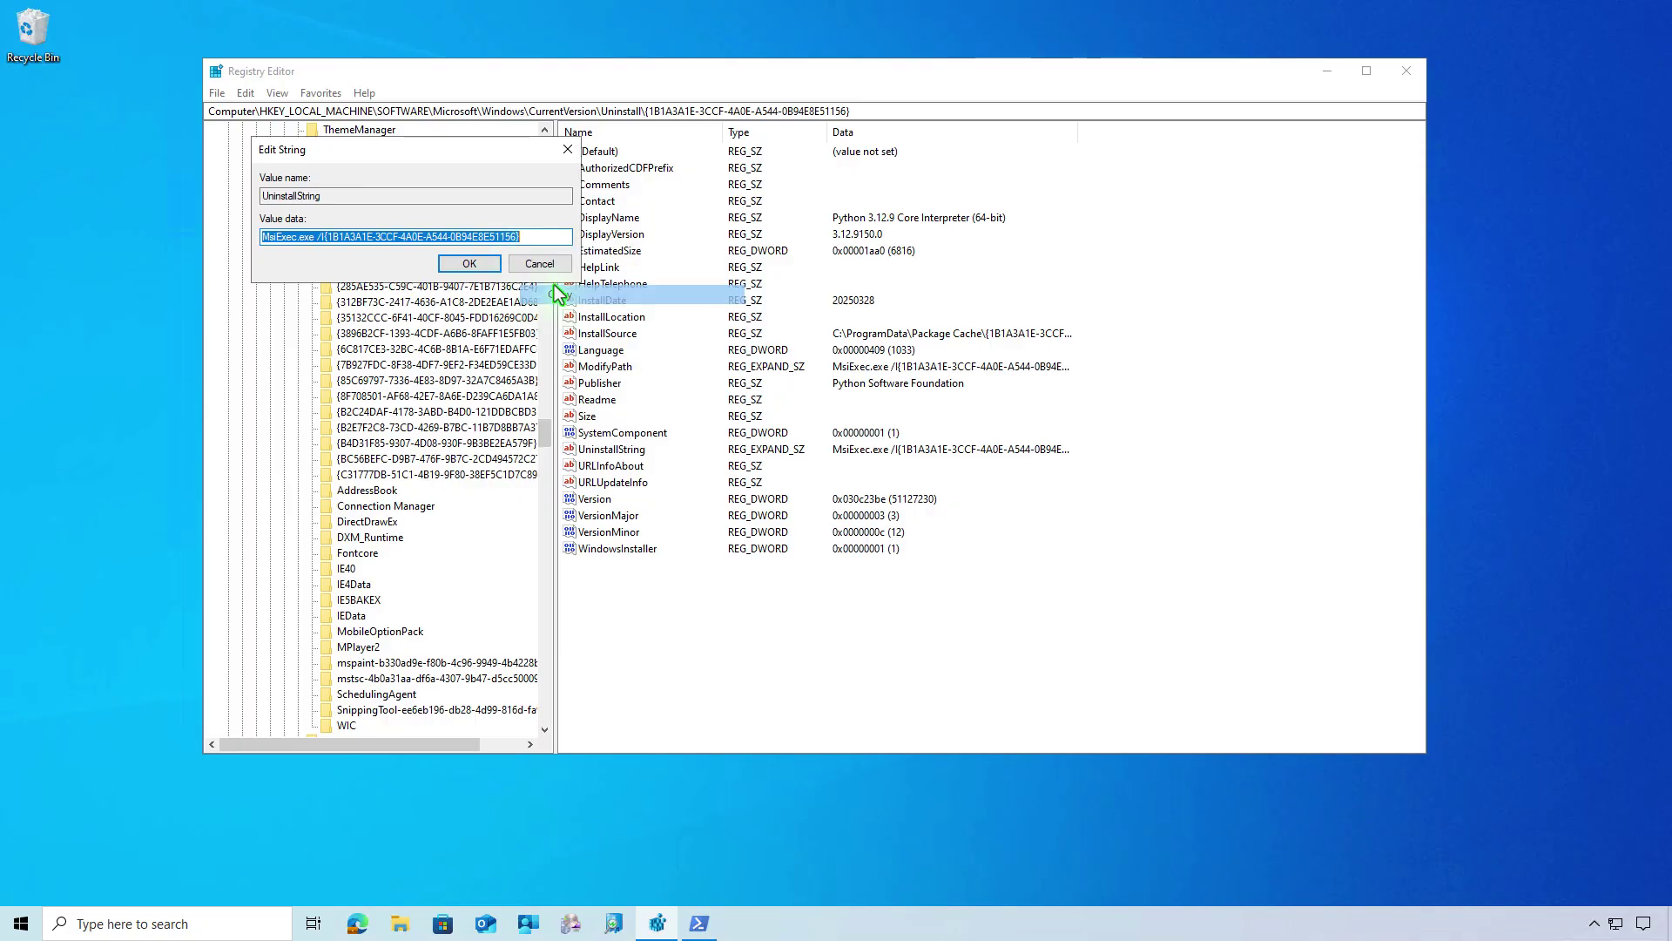
pyautogui.click(491, 266)
pyautogui.click(699, 923)
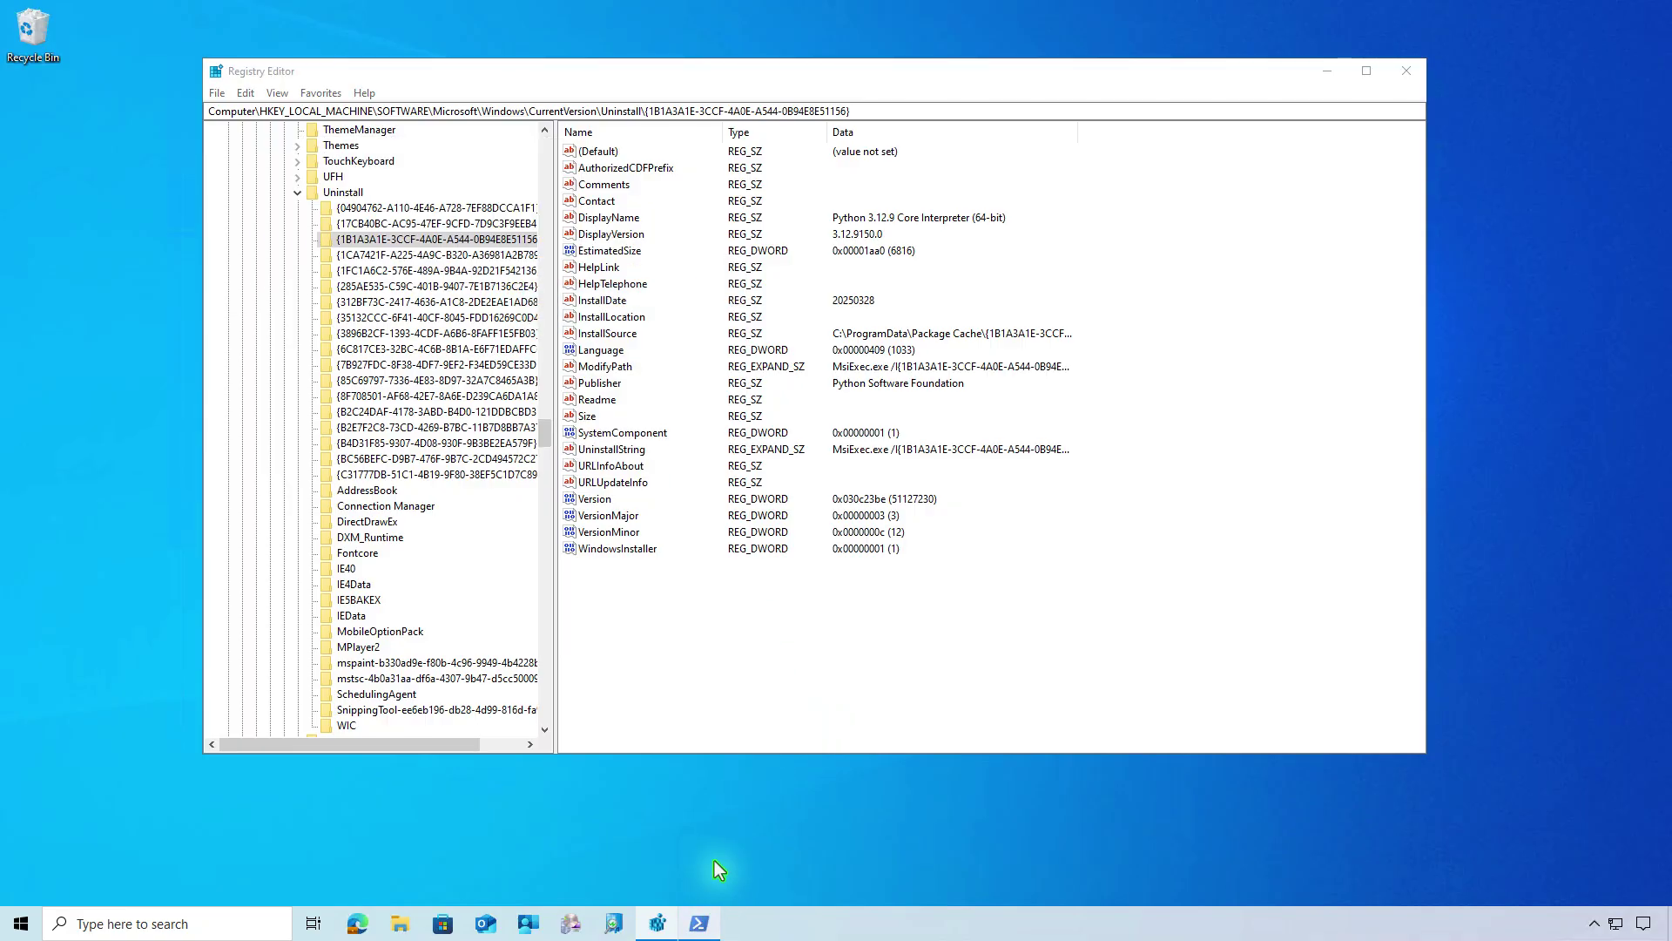
pyautogui.rightClick(722, 621)
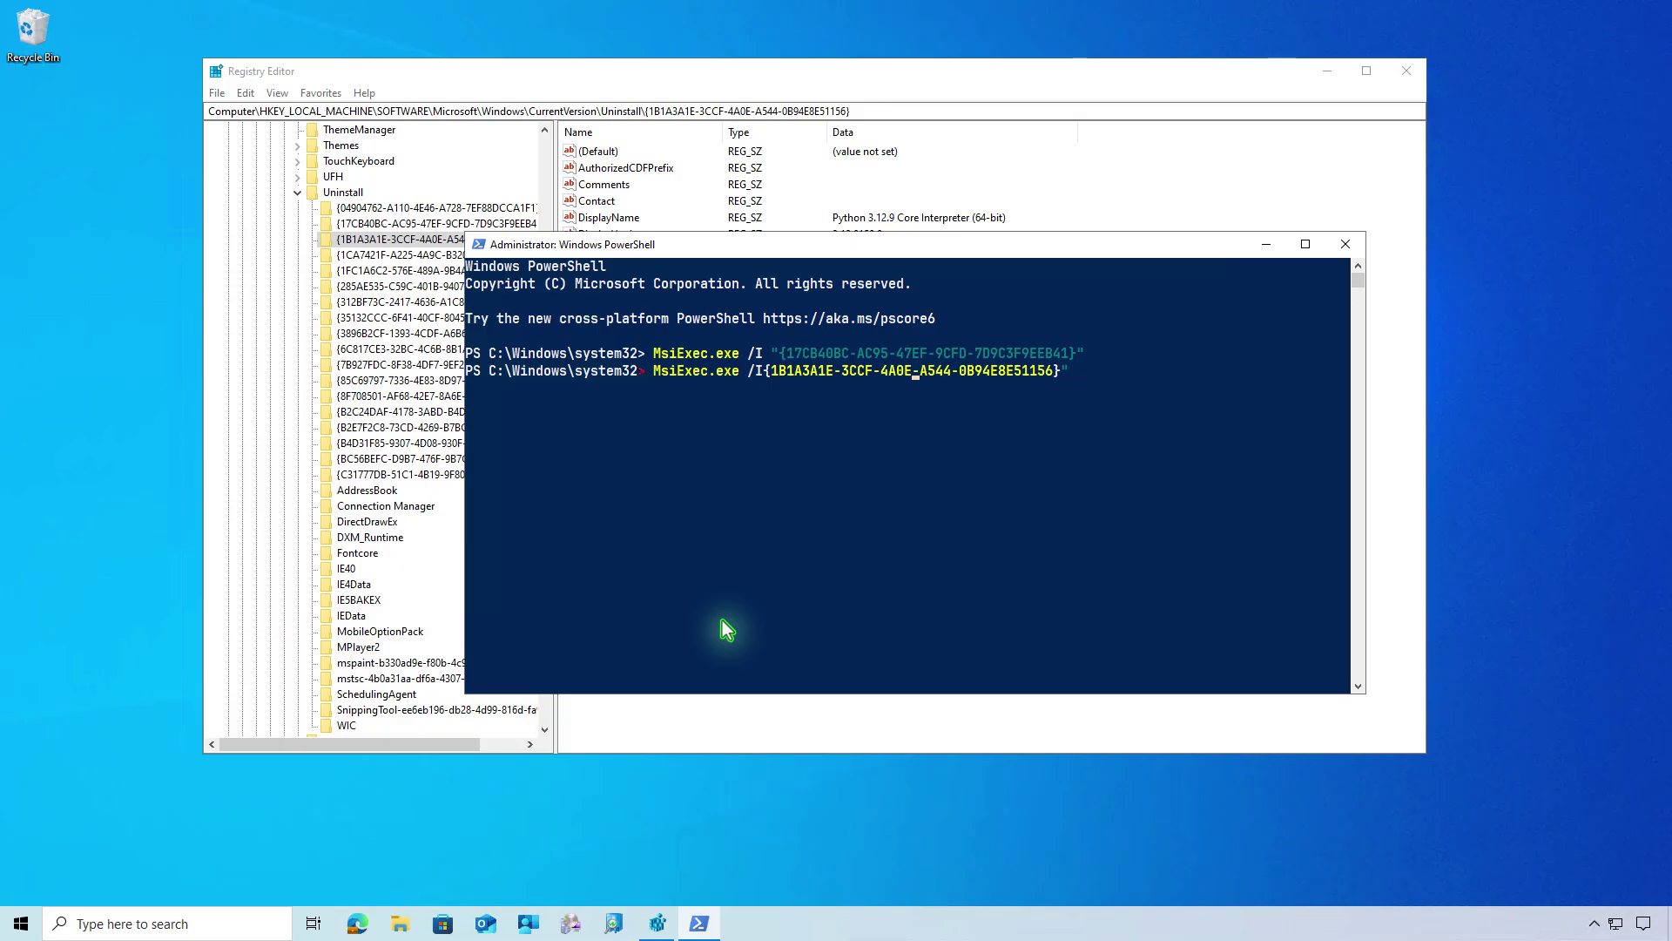
# Run MsiExec /I with the quoted Core Interpreter GUID, then minimize PowerShell and Registry Editor
pyautogui.press('Left')
pyautogui.press('Left')
pyautogui.press('Left')
pyautogui.write('"')
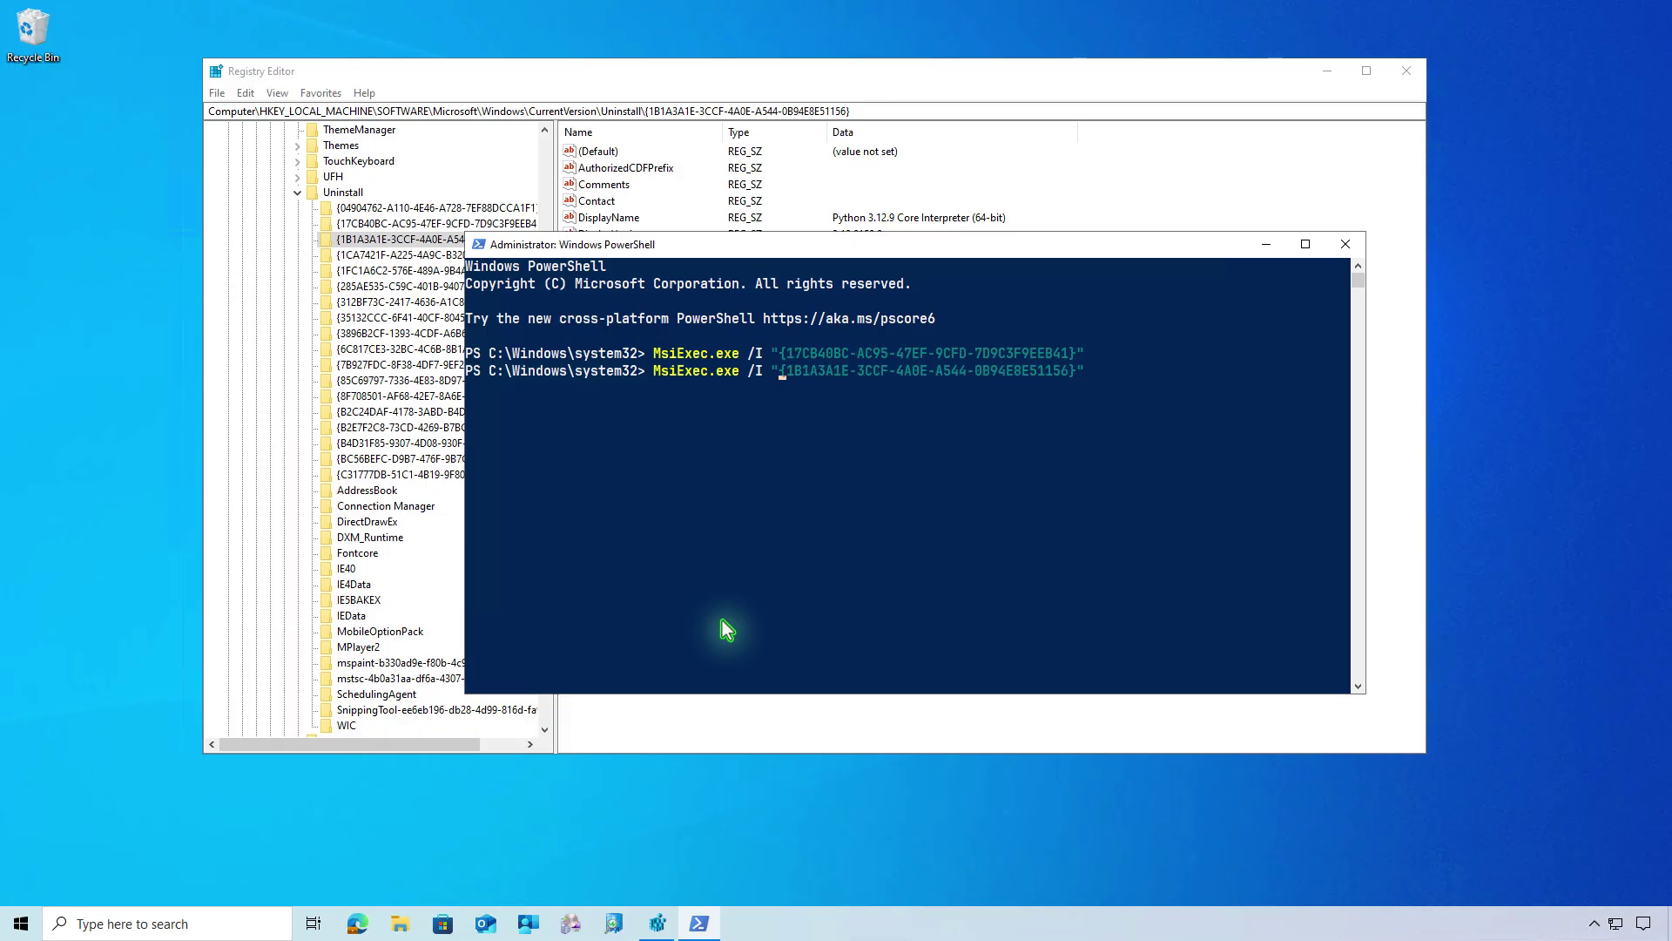
pyautogui.press('End')
pyautogui.press('Return')
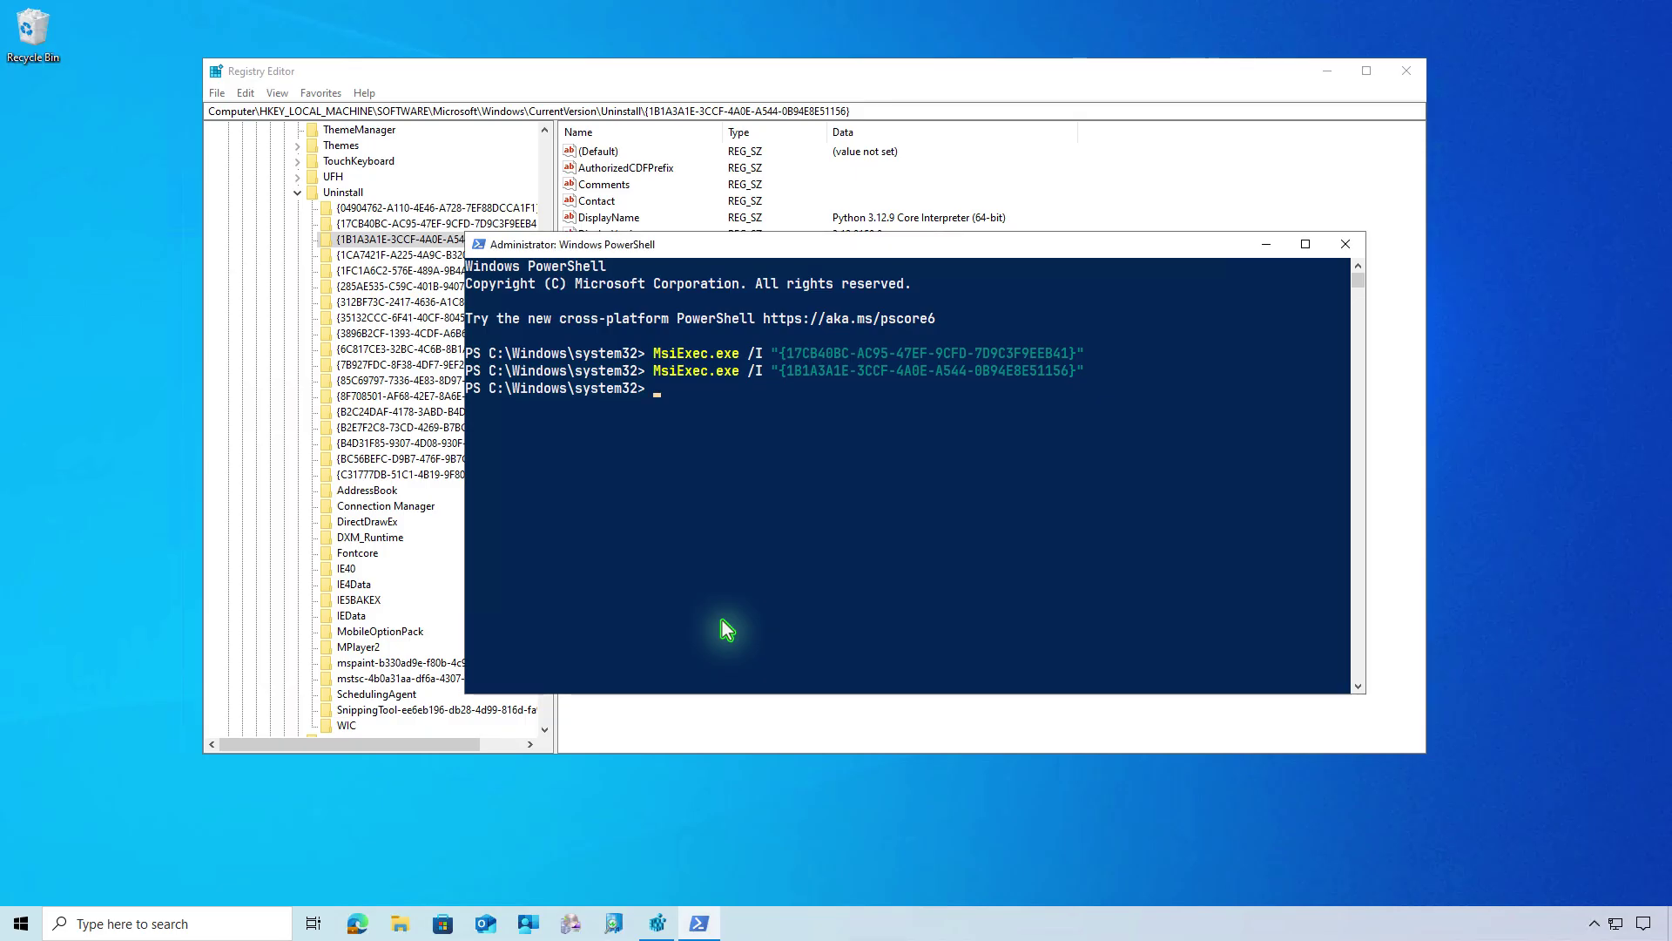
pyautogui.click(1265, 246)
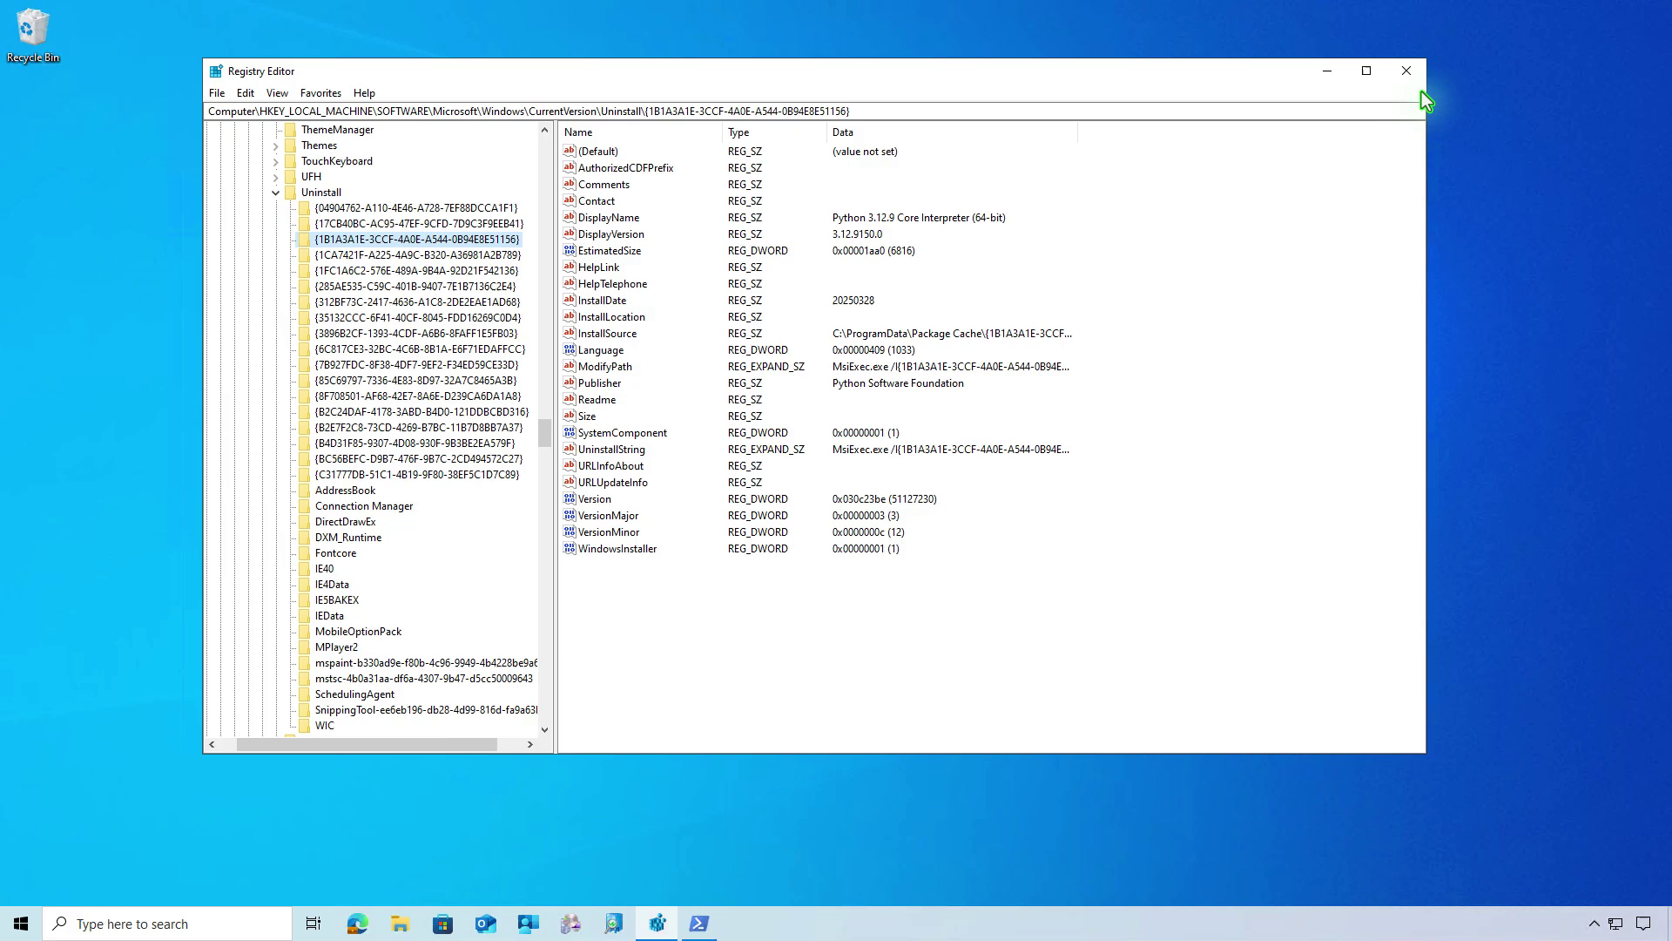
pyautogui.click(1329, 73)
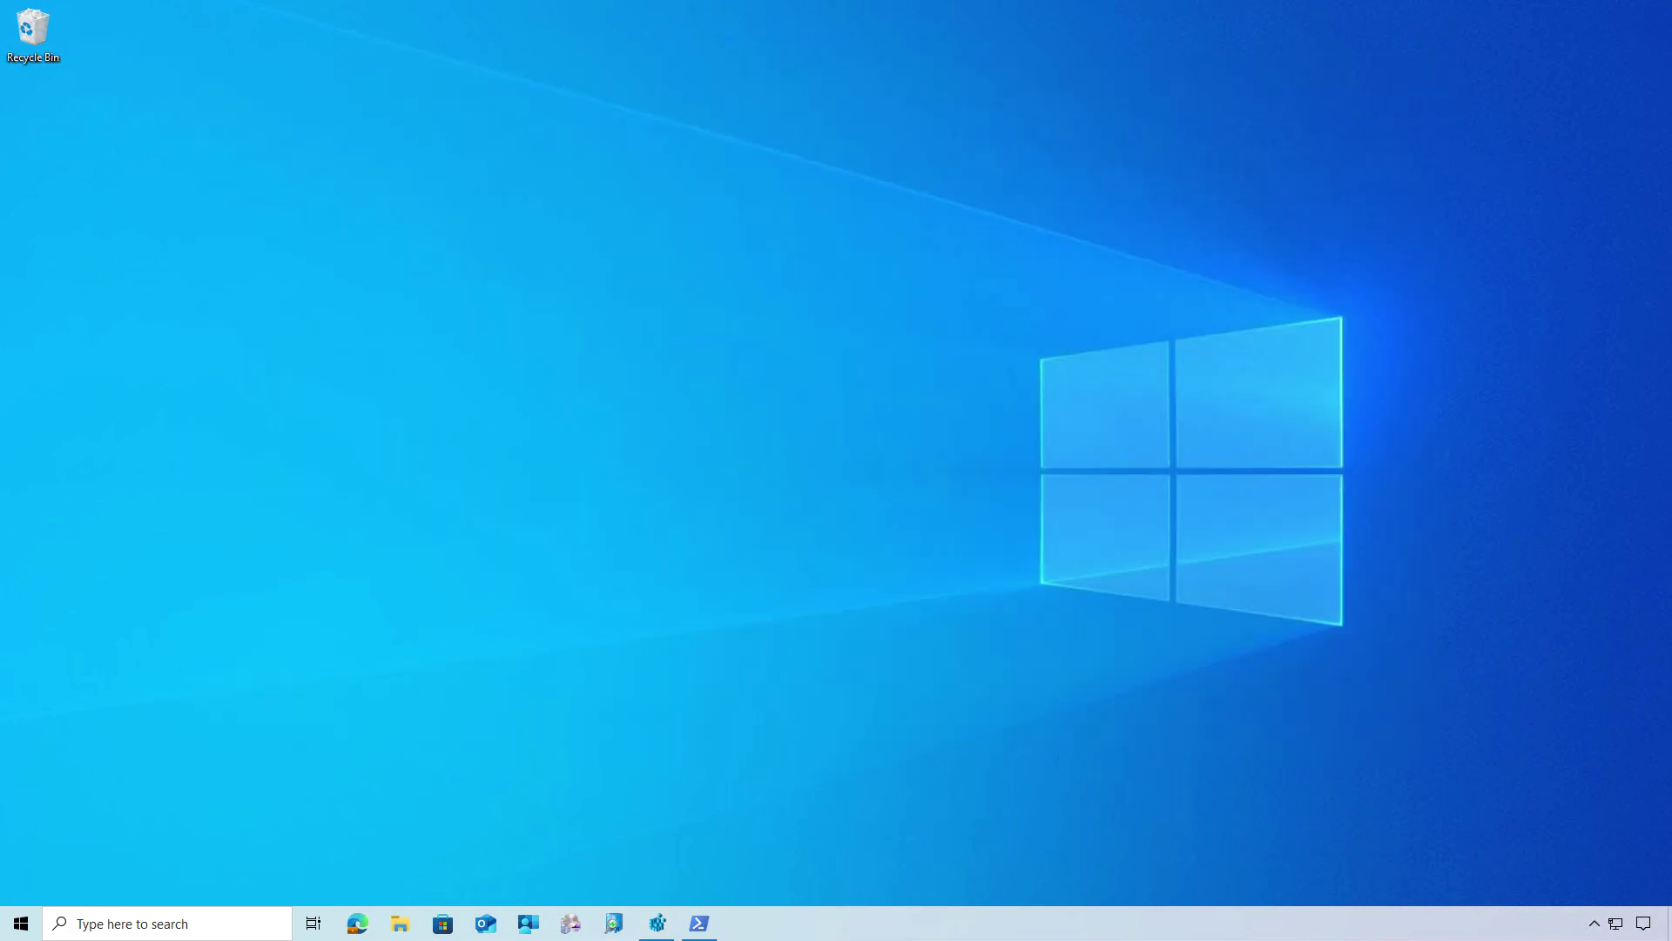
# Clear the console and run the Get-ChildItem Uninstall-keys query piped to clip
pyautogui.click(700, 924)
pyautogui.write('cls')
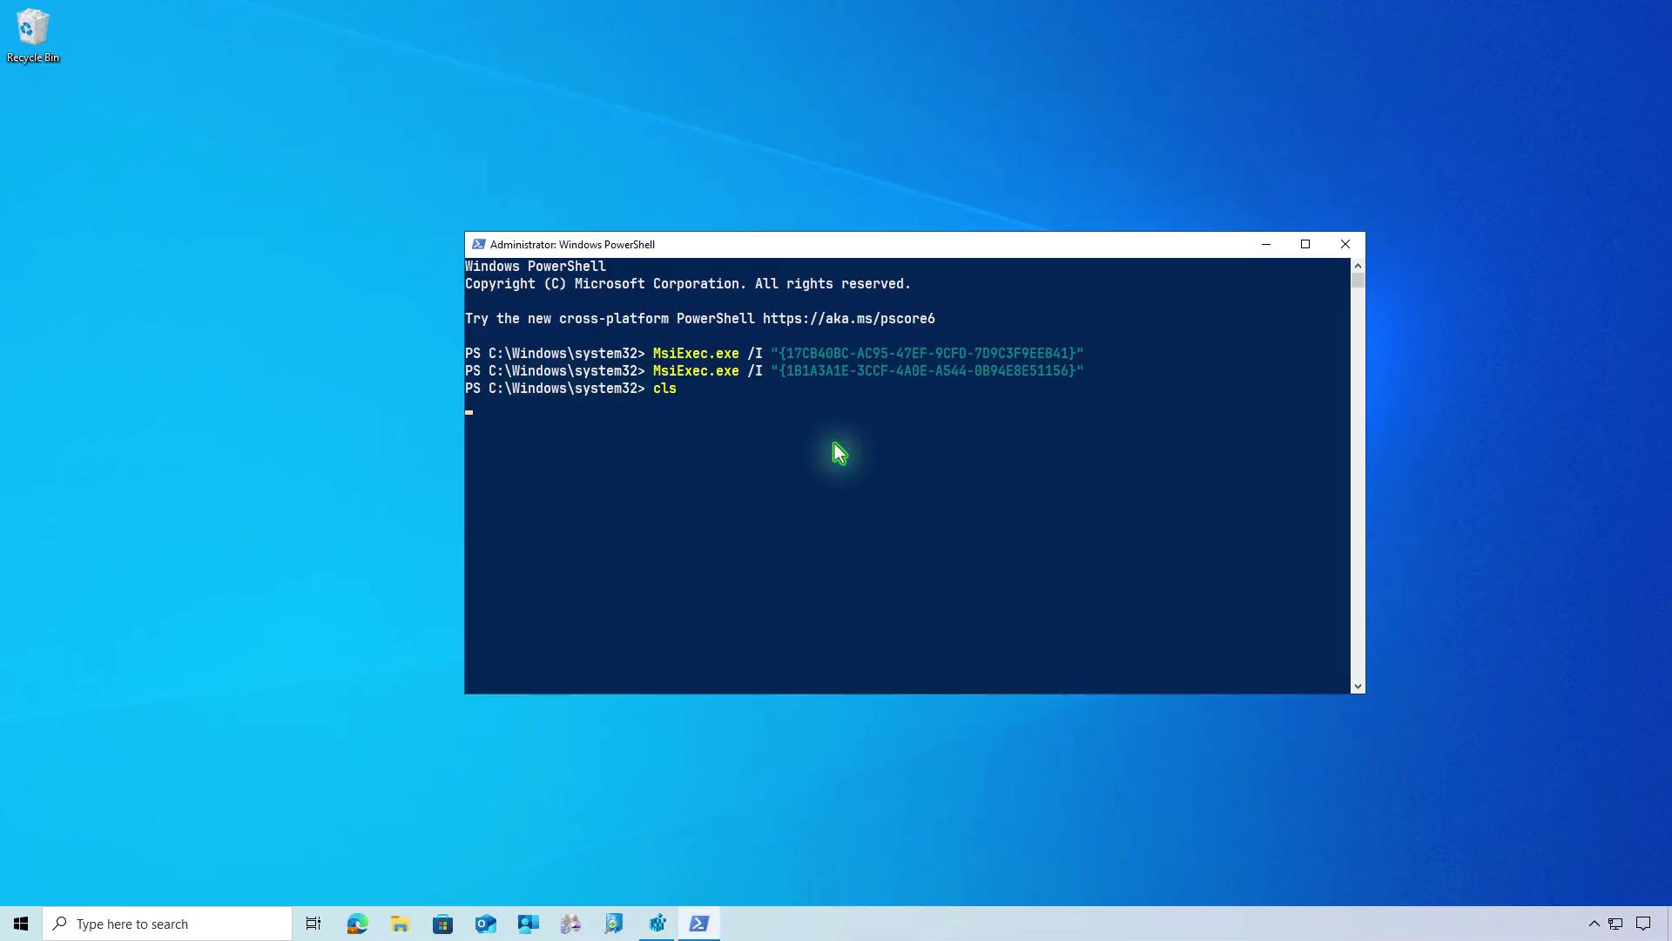
pyautogui.press('Return')
pyautogui.press('Return')
pyautogui.write('Get-ChildItem -Path HKLM:\\SOFTWARE\\Microsoft\\Windows\\CurrentVersion\\Uninstall, HKLM:\\SOFTWARE\\Wow6432Node\\Microsoft\\Windows\\CurrentVersion\\Uninstall | Get-ItemProperty | Select-Object -Property DisplayVersion, DisplayName, UninstallString | Sort-Object -Property DisplayName | Ft -autosize | out-string -width 4096')
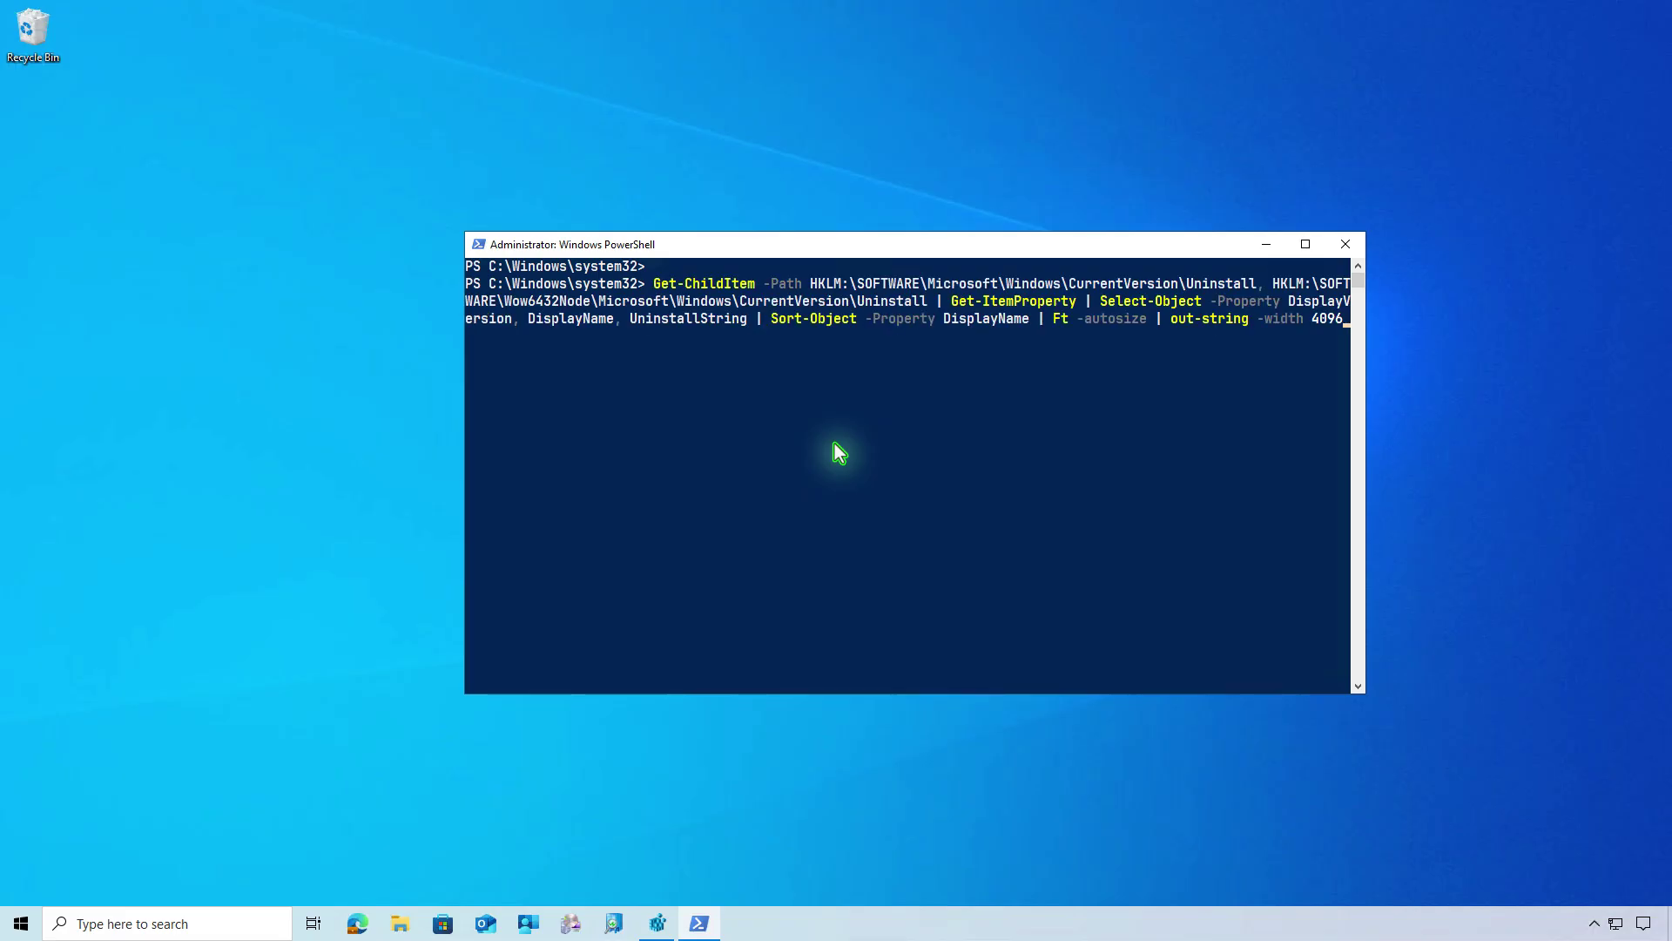
pyautogui.write('| ')
pyautogui.write('cli')
pyautogui.write('p')
pyautogui.press('Return')
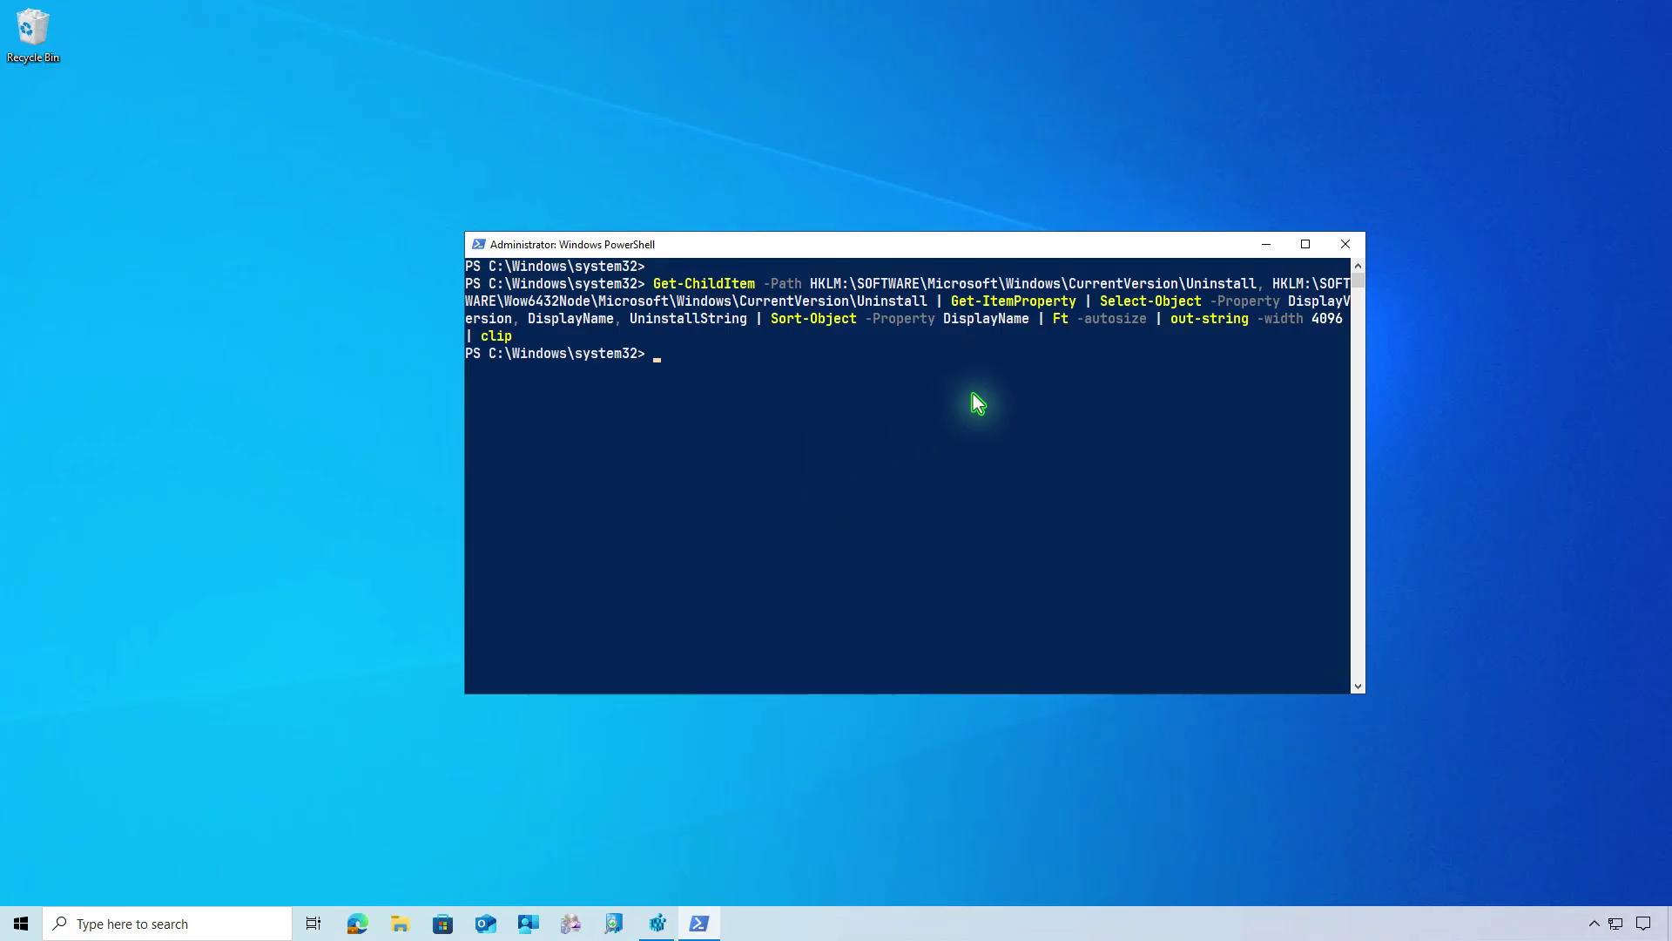
# Paste the copied program list into a new Notepad window
pyautogui.click(1262, 246)
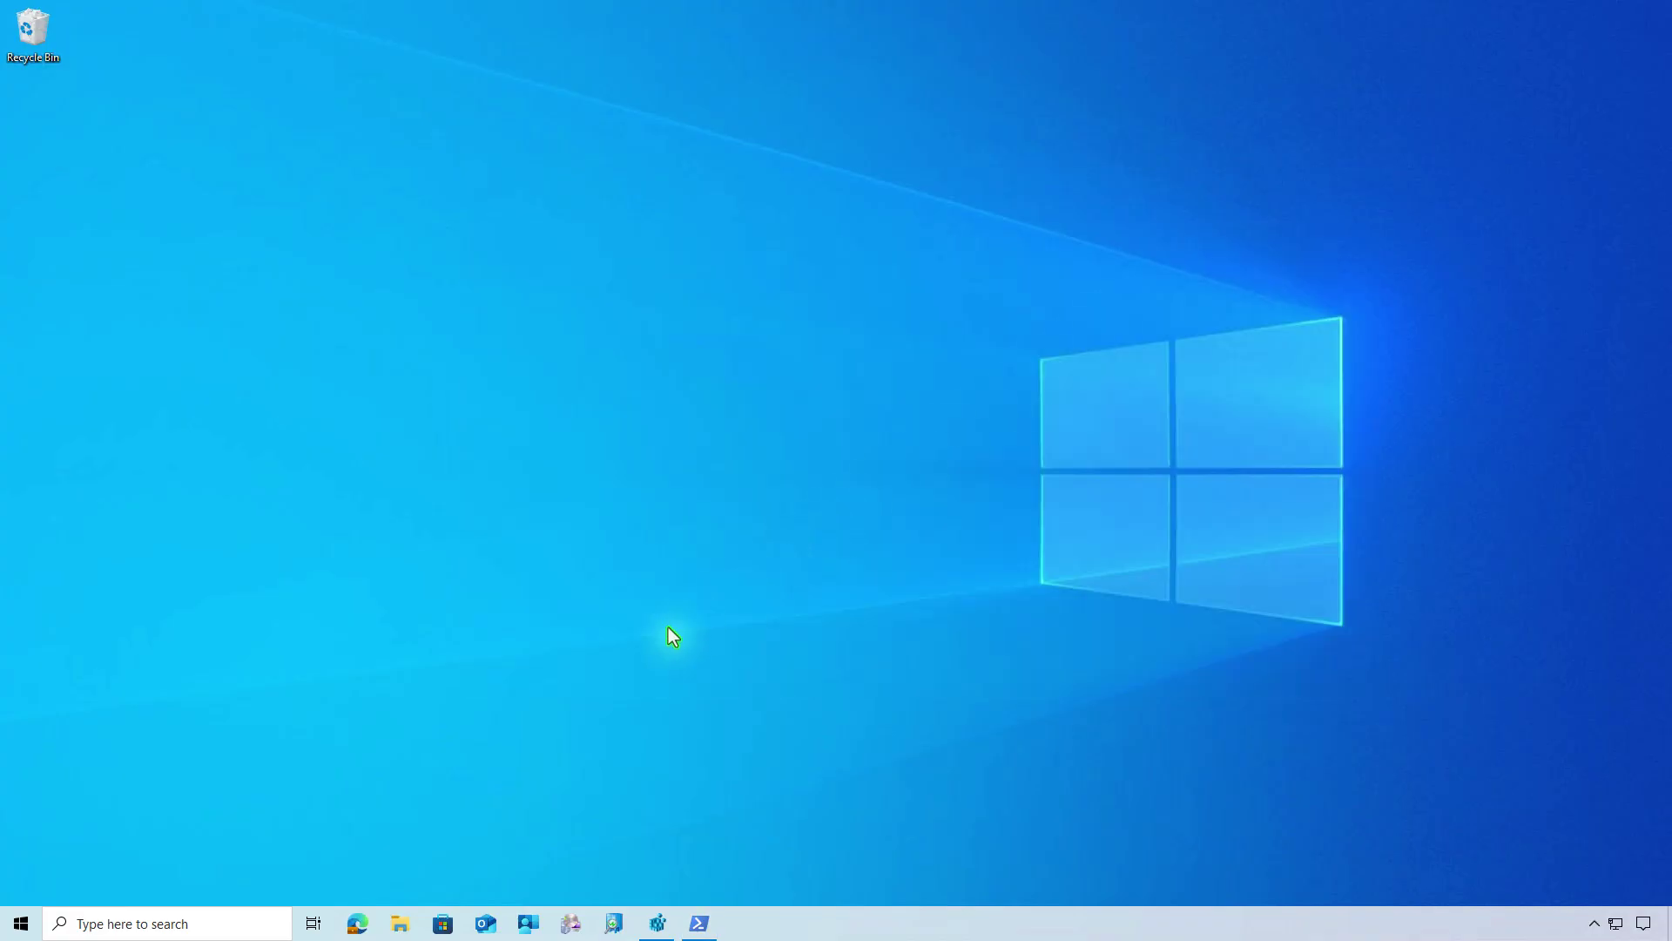
pyautogui.click(227, 922)
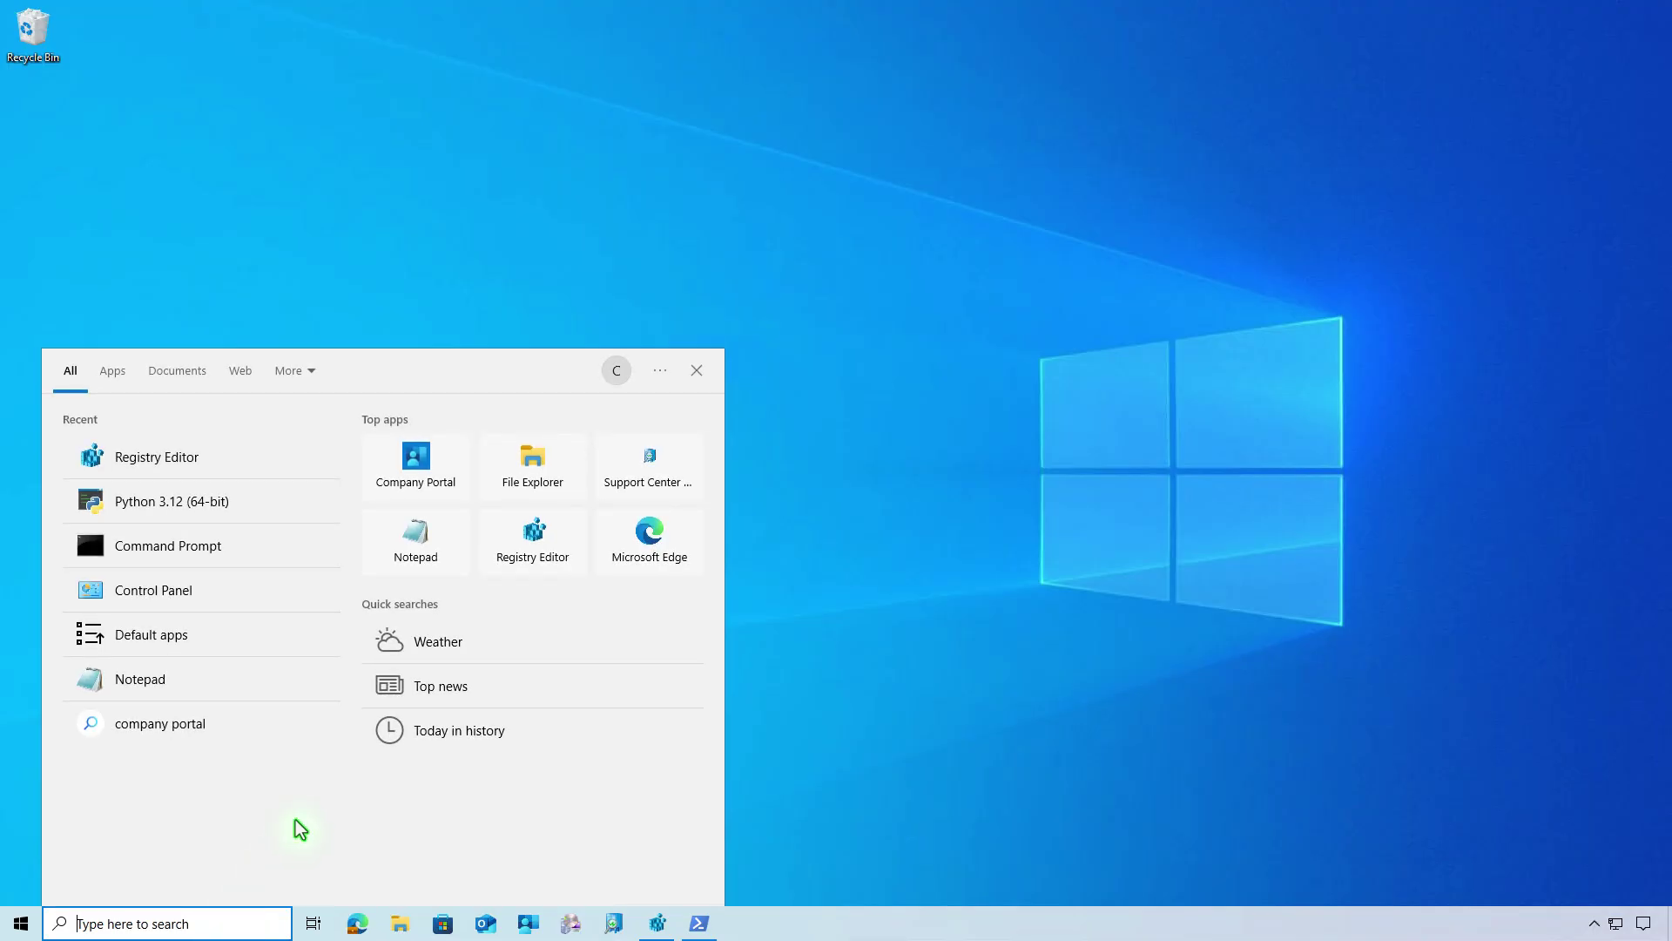
pyautogui.click(441, 550)
pyautogui.hotkey('ctrl', 'v')
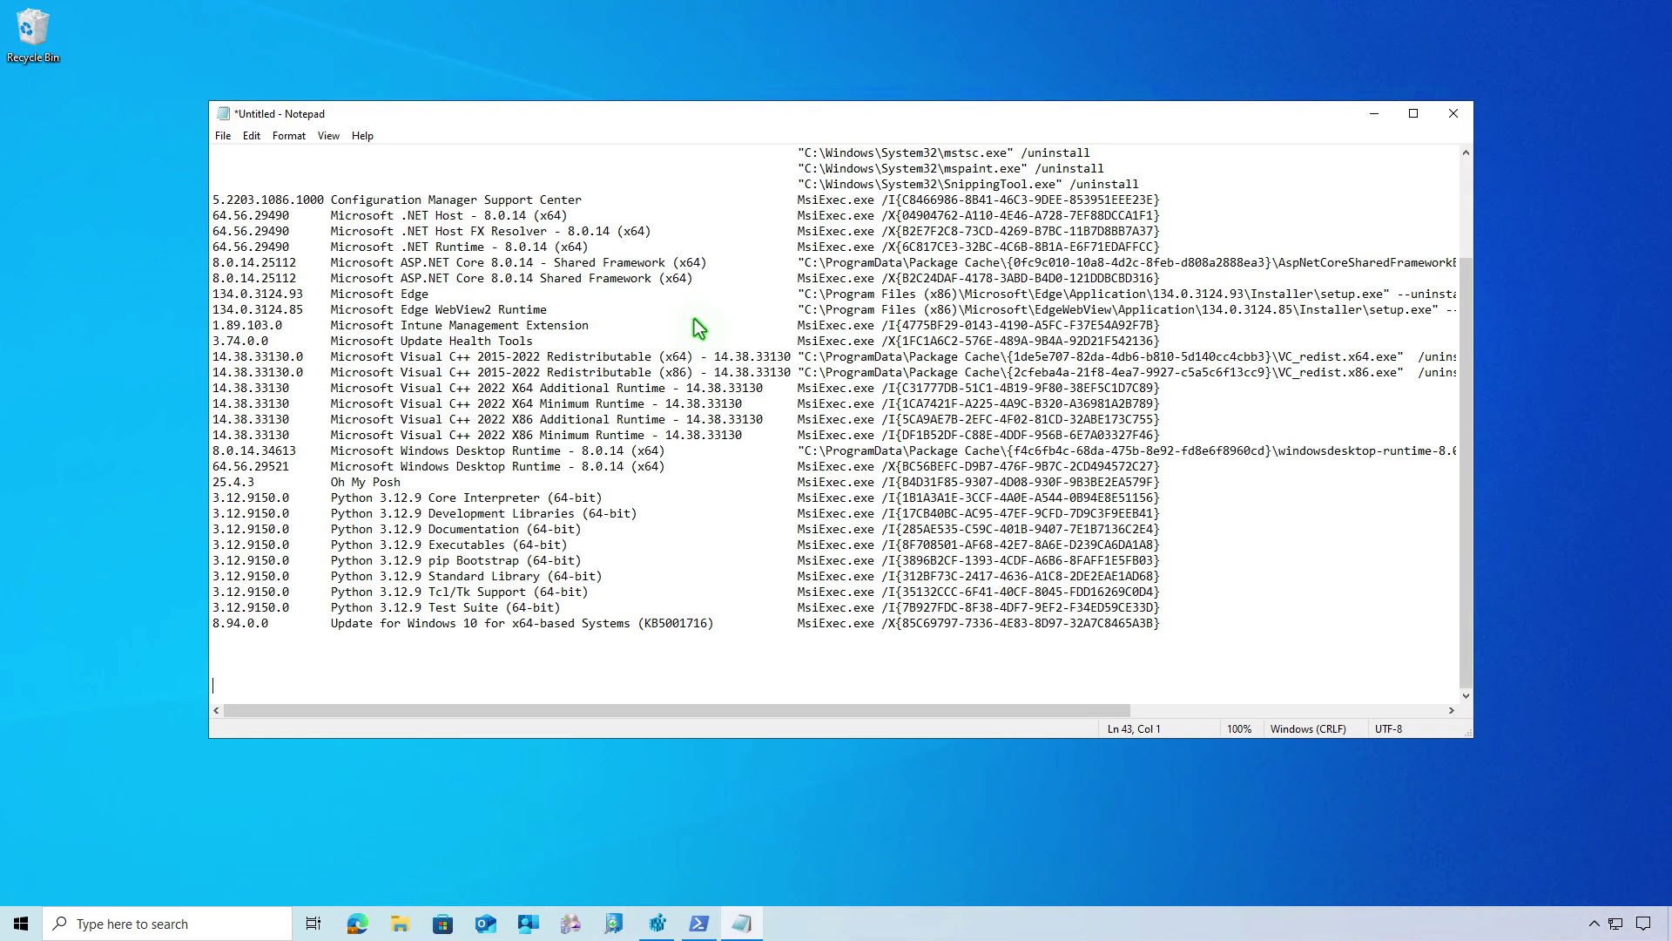
# Delete the entries above the Python lines and the Windows 10 update line
pyautogui.moveTo(1164, 483); pyautogui.dragTo(546, 356)
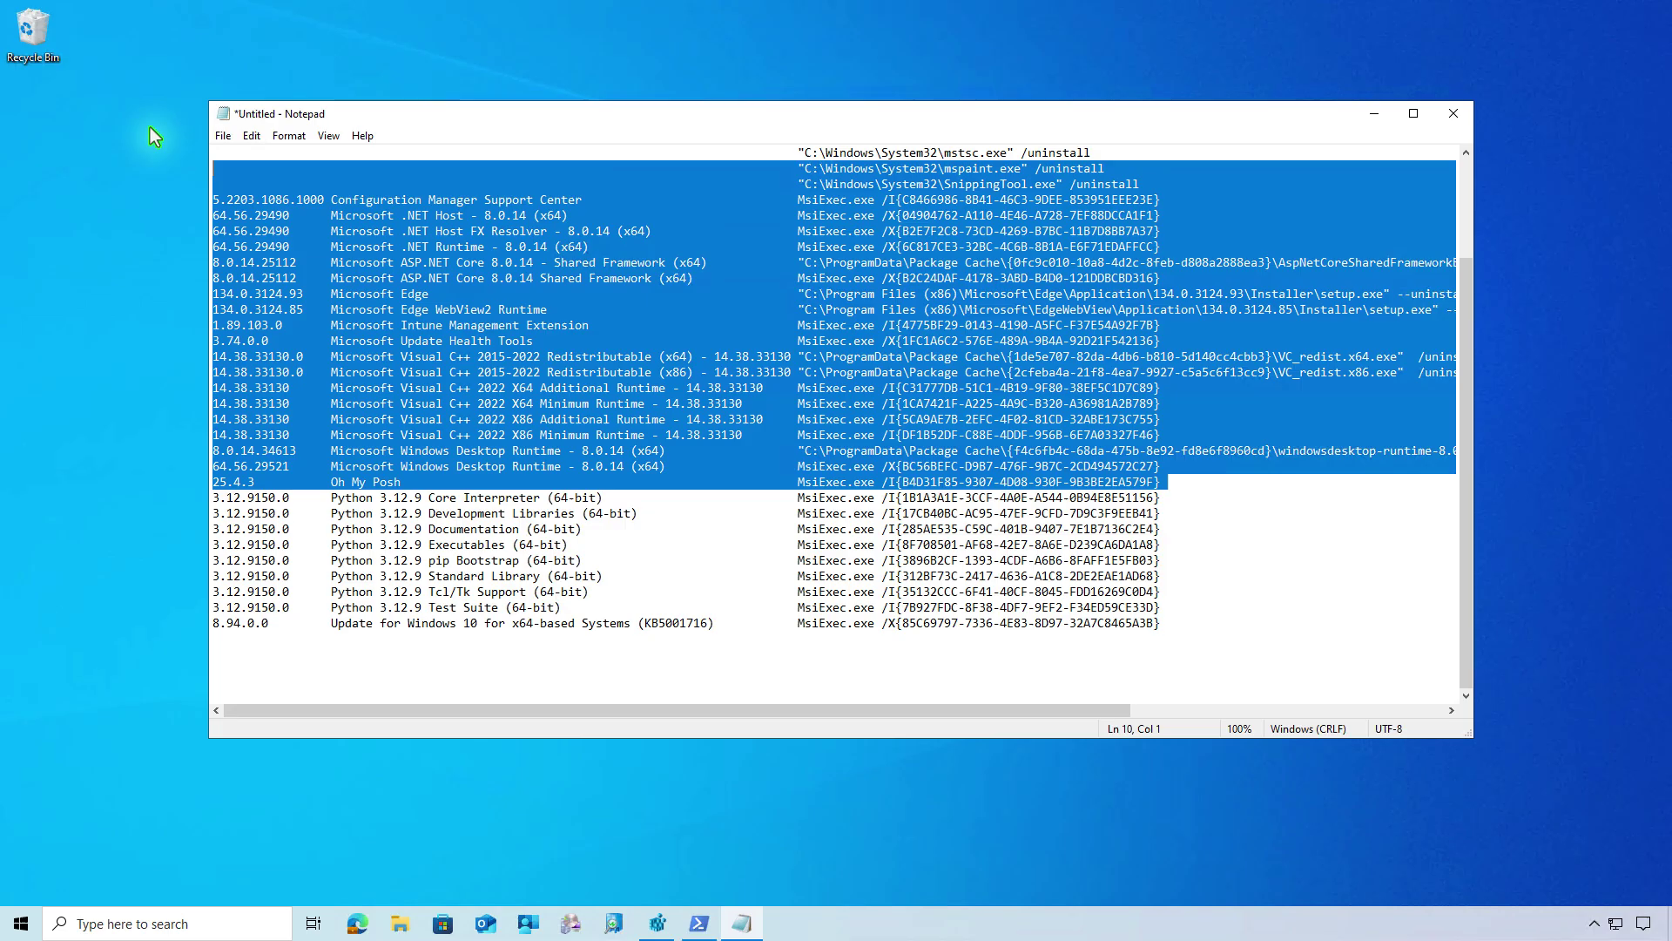
pyautogui.hotkey('ctrl', 'shift', 'Home')
pyautogui.press('Delete')
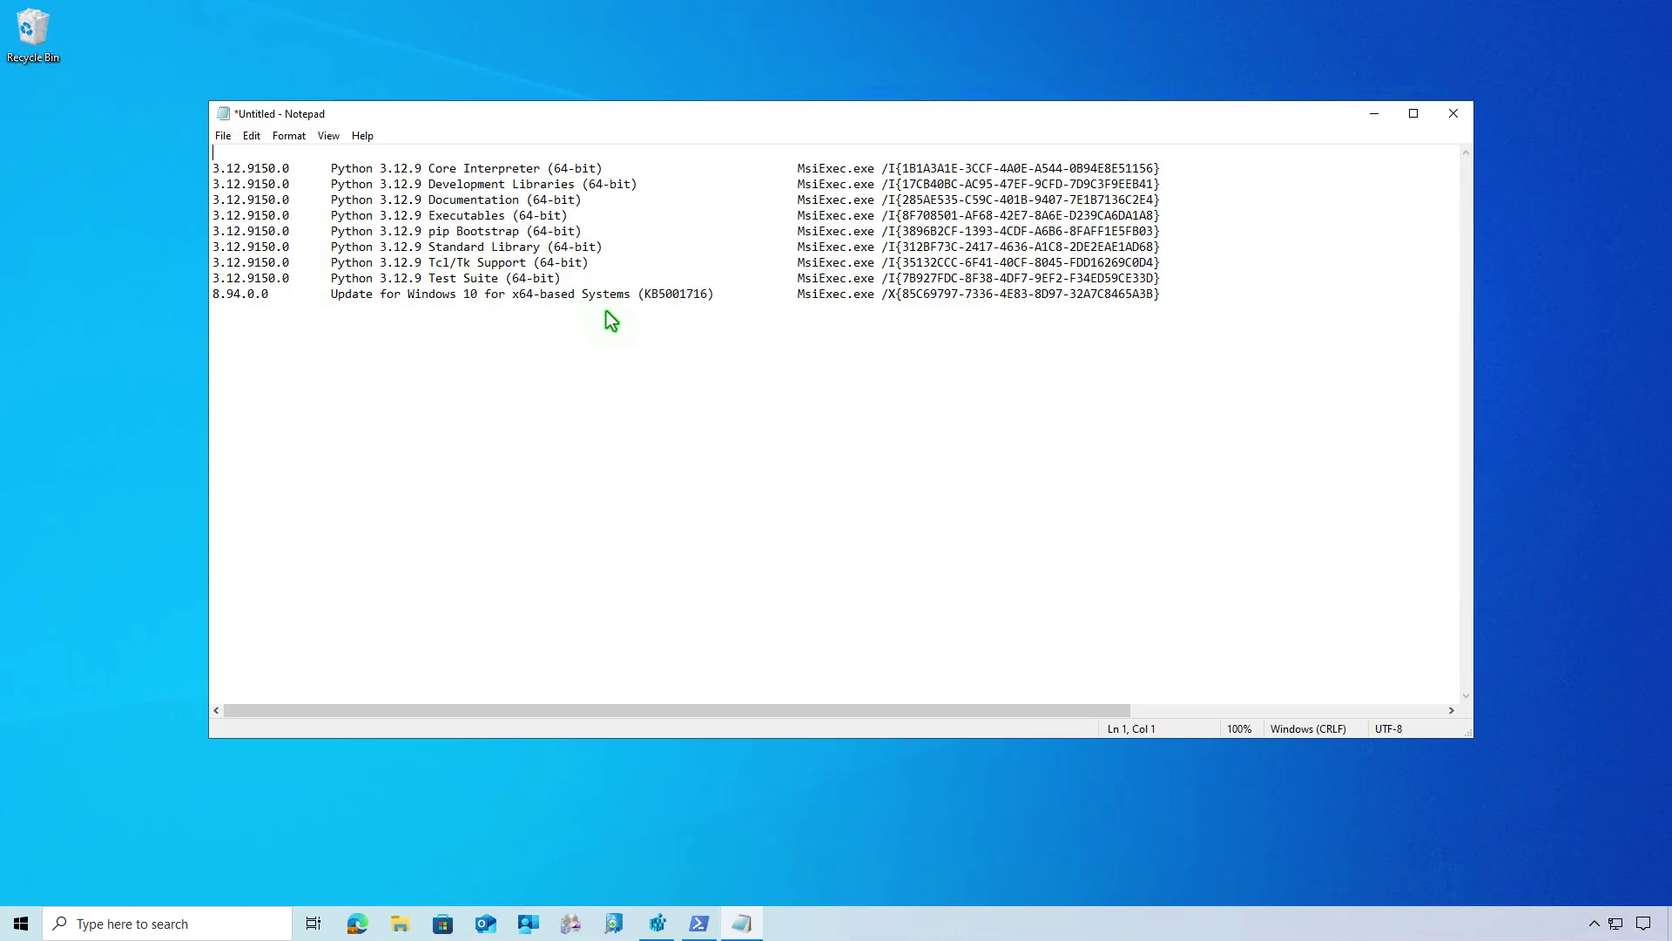
pyautogui.moveTo(1156, 319); pyautogui.dragTo(237, 298)
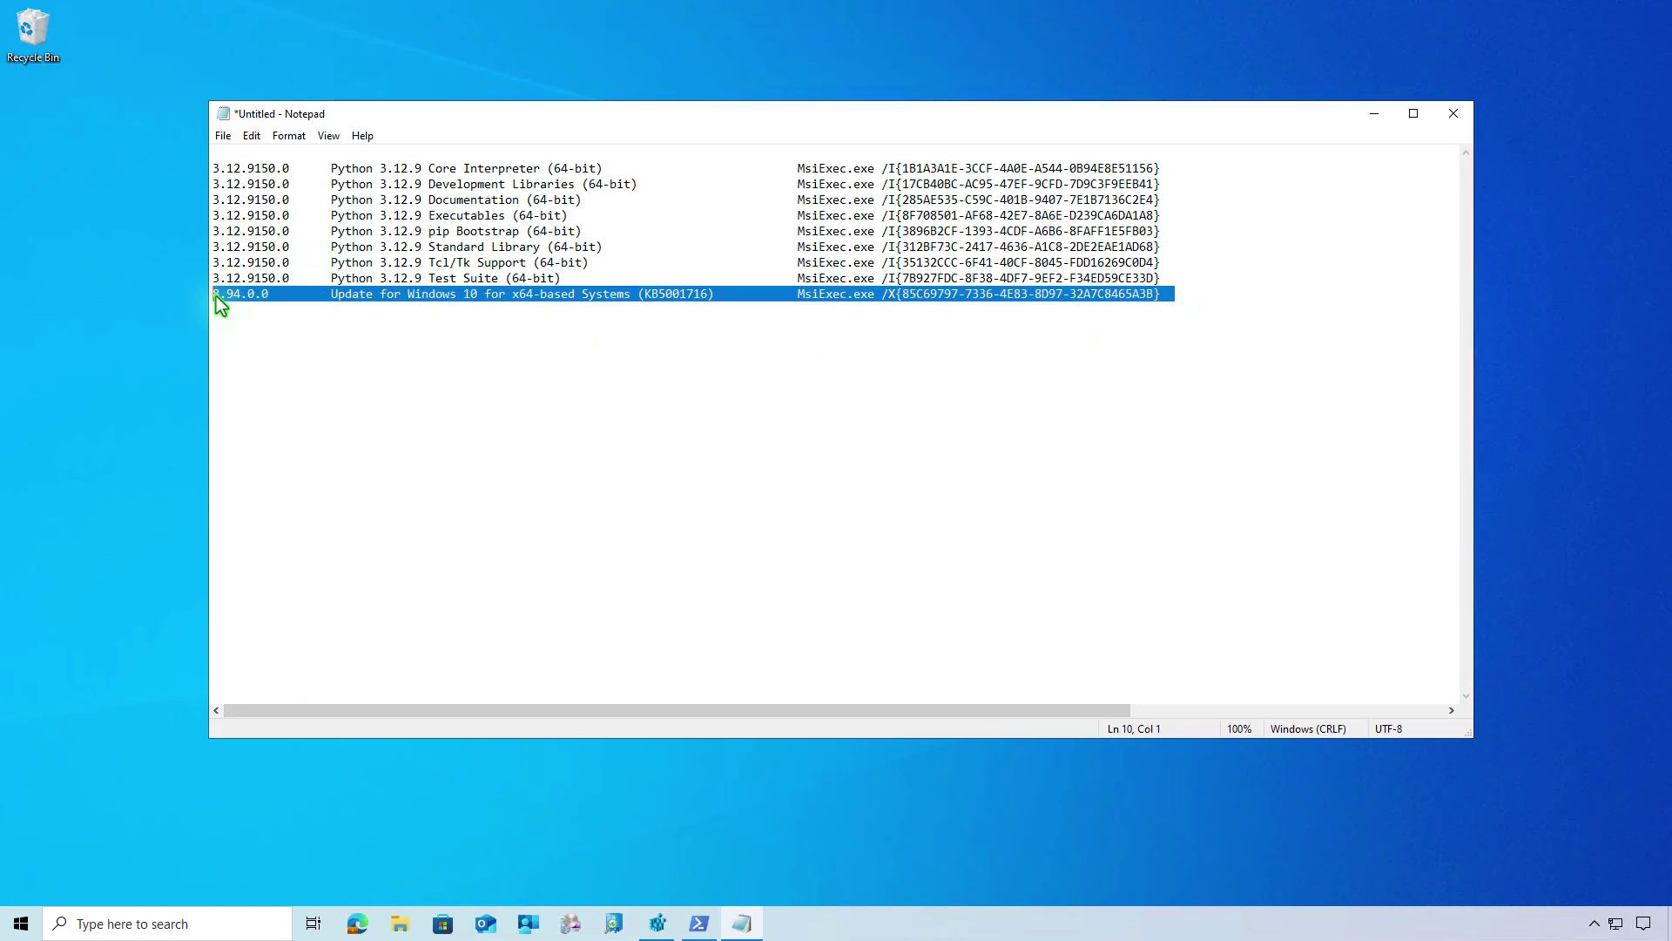
pyautogui.press('Delete')
pyautogui.press('BackSpace')
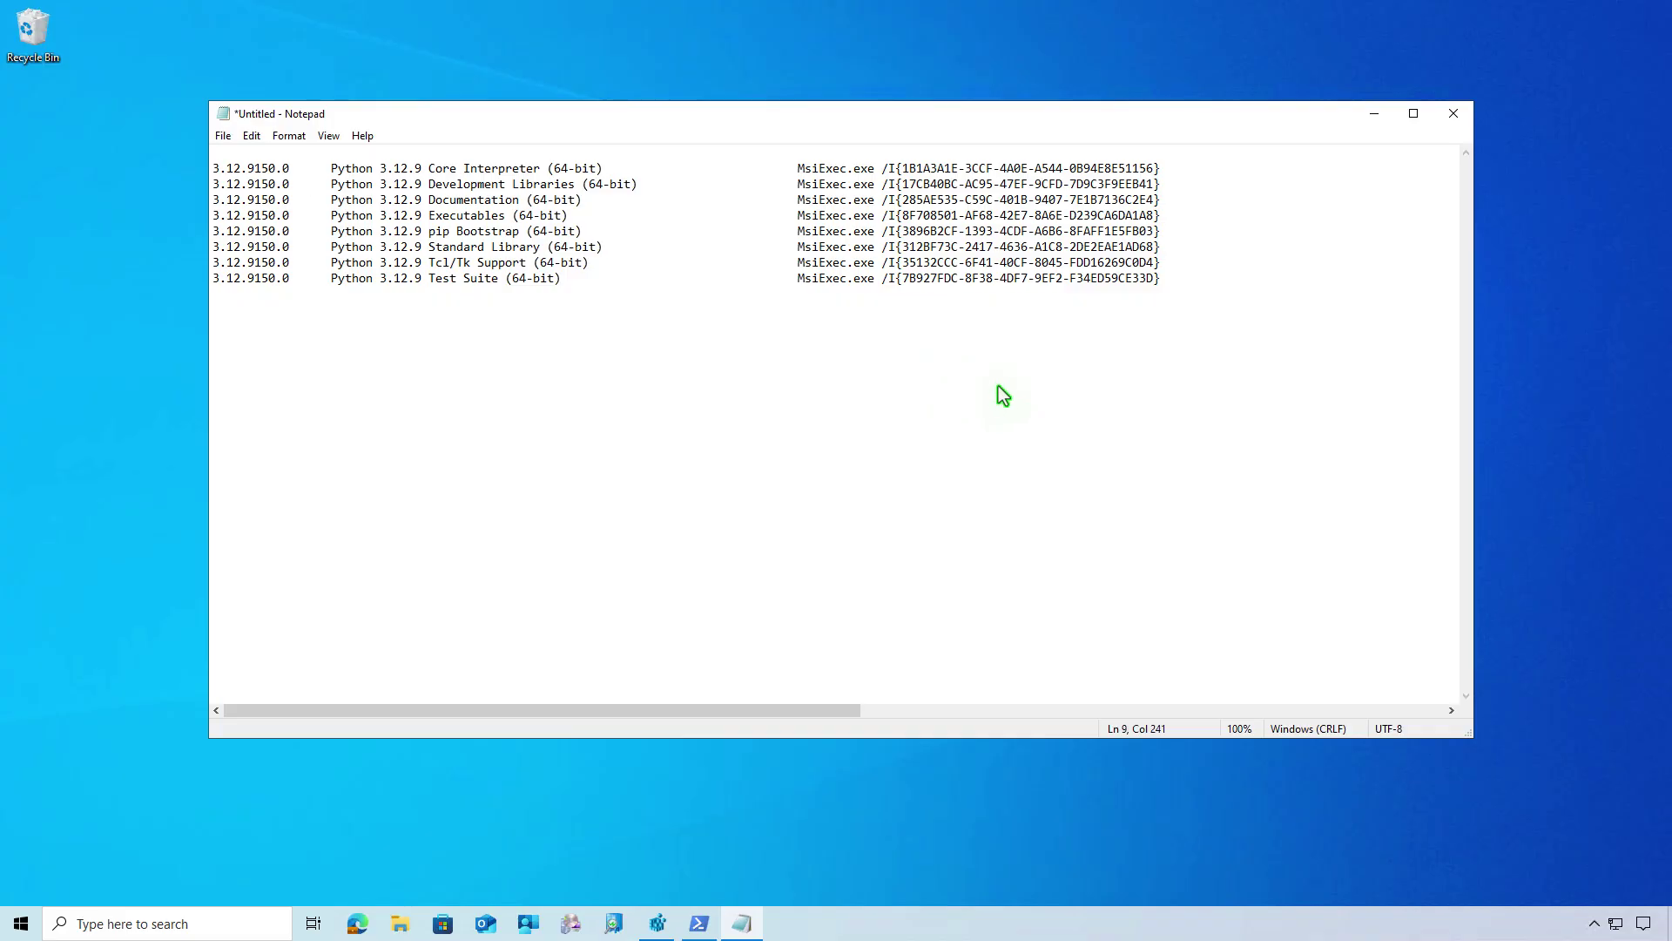
pyautogui.moveTo(899, 170); pyautogui.dragTo(886, 176)
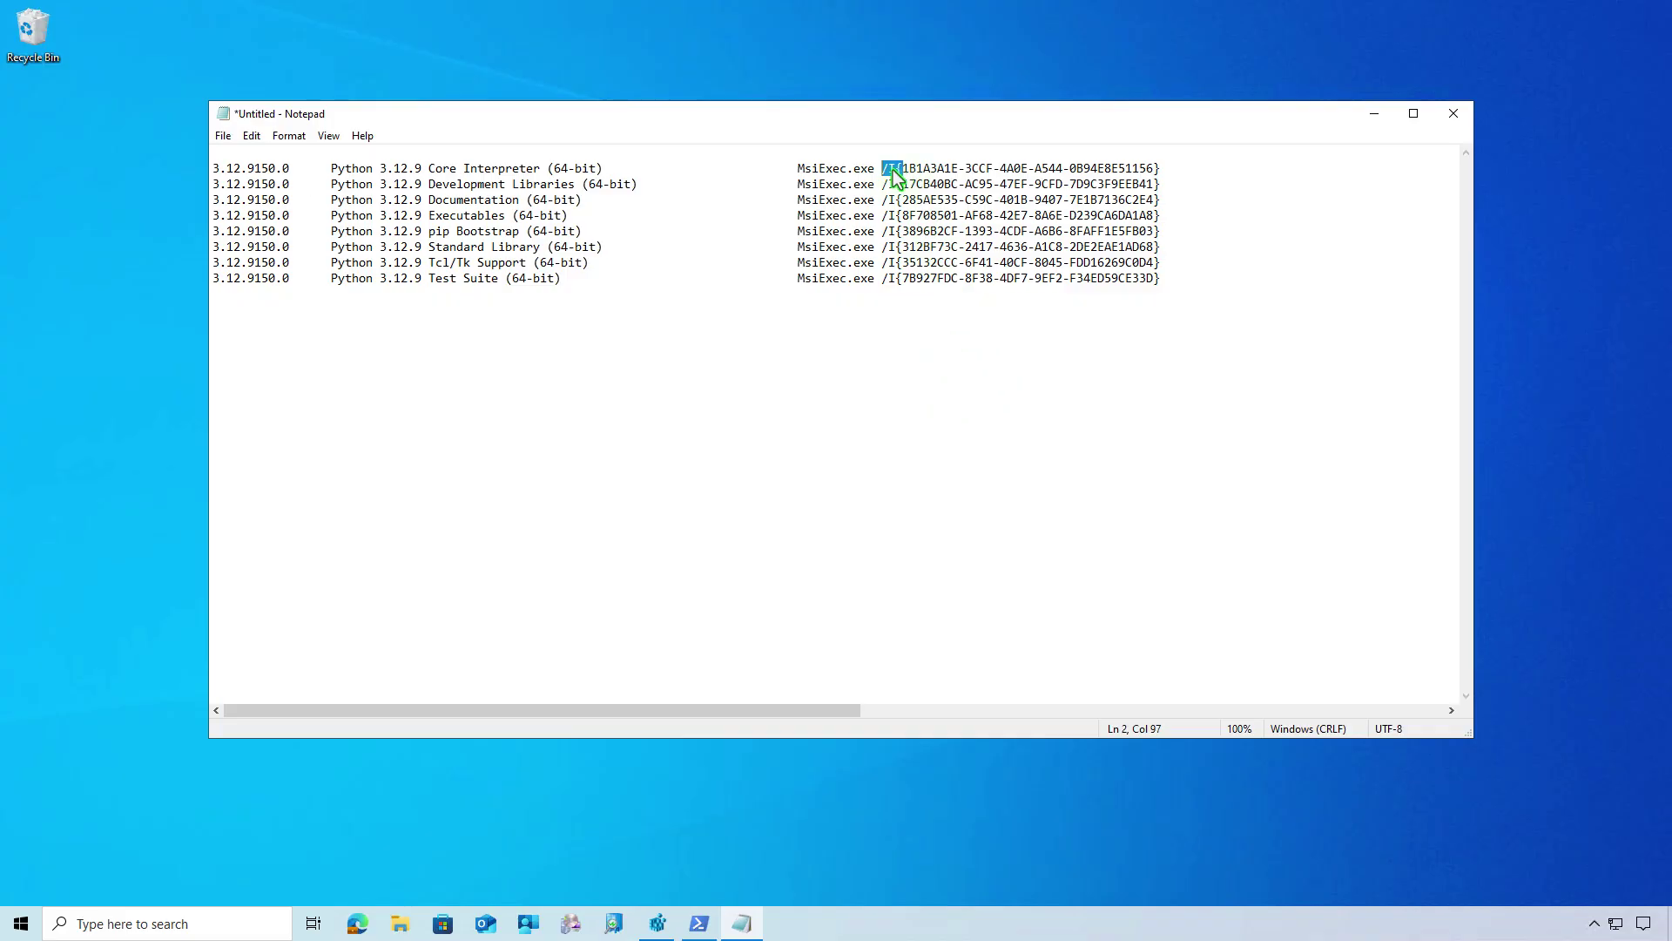